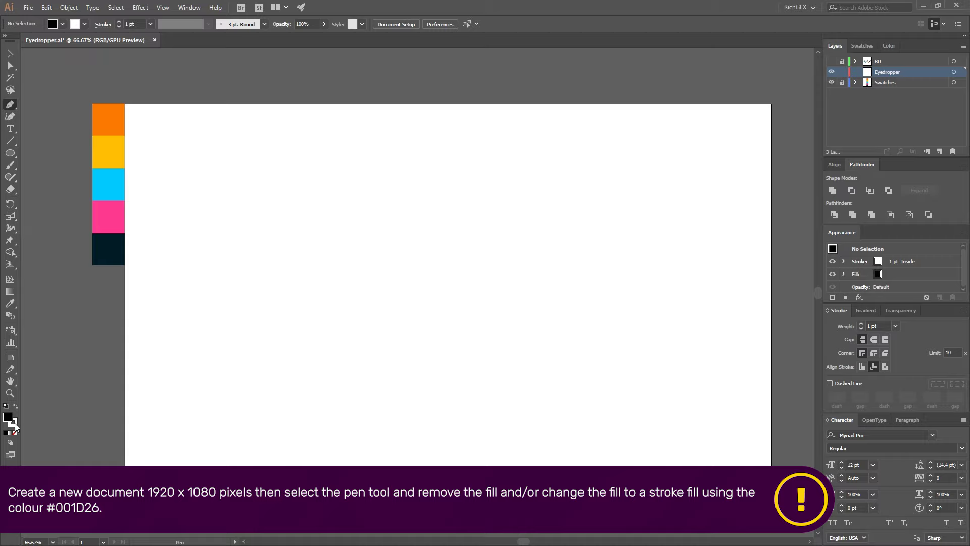
Remove the fill and set the stroke to the dark navy colour sampled from the lowest swatch.
{"action": "left_click", "coordinate": [14, 423]}
{"action": "left_click", "coordinate": [15, 433]}
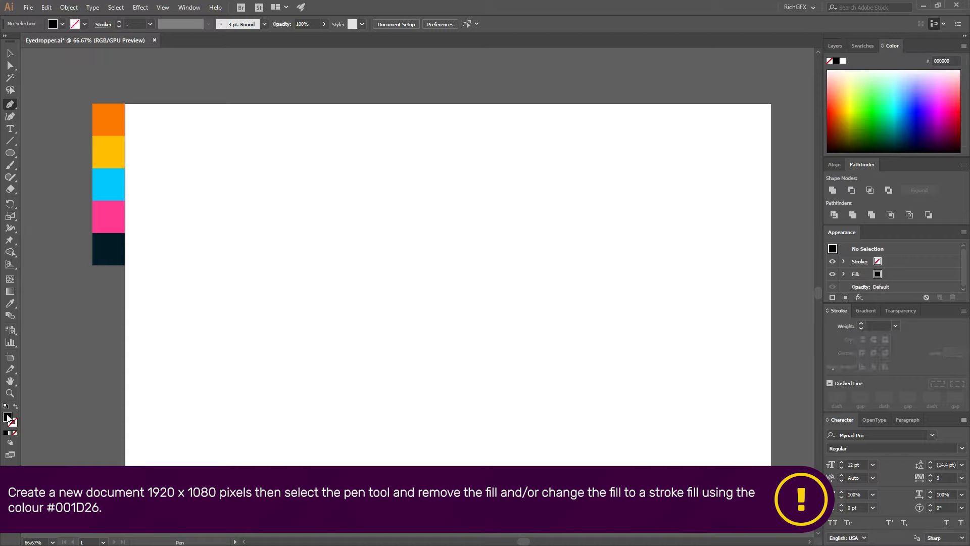
{"action": "key", "text": "i"}
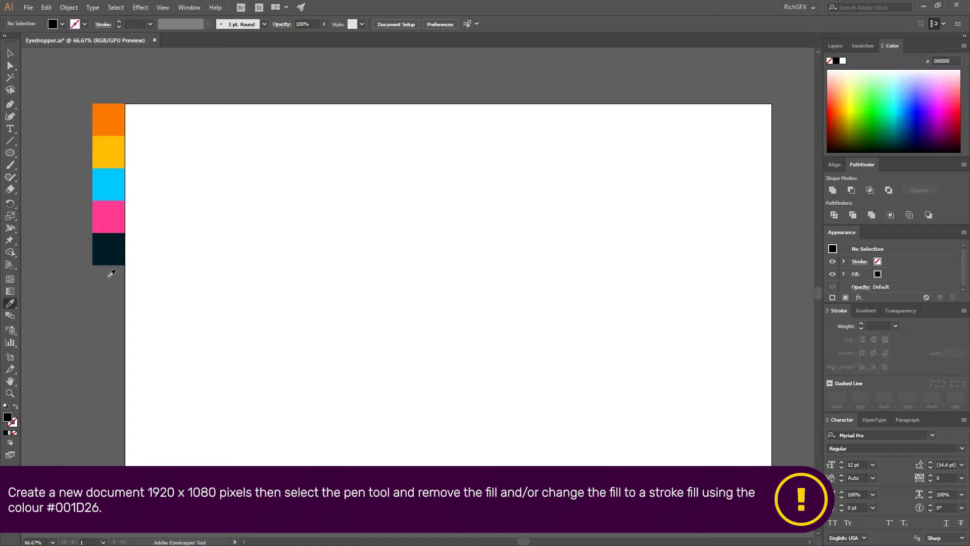
{"action": "left_click", "coordinate": [115, 247]}
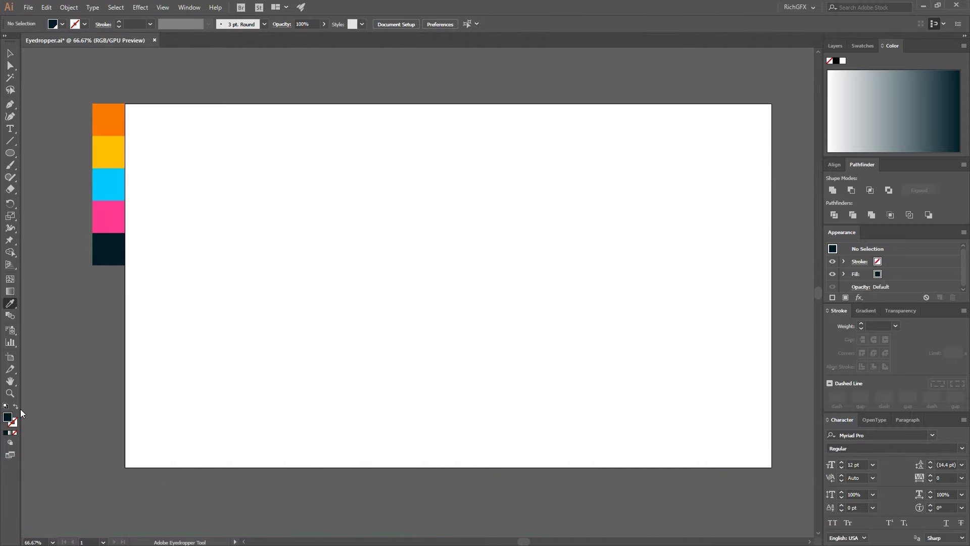
{"action": "left_click", "coordinate": [16, 407]}
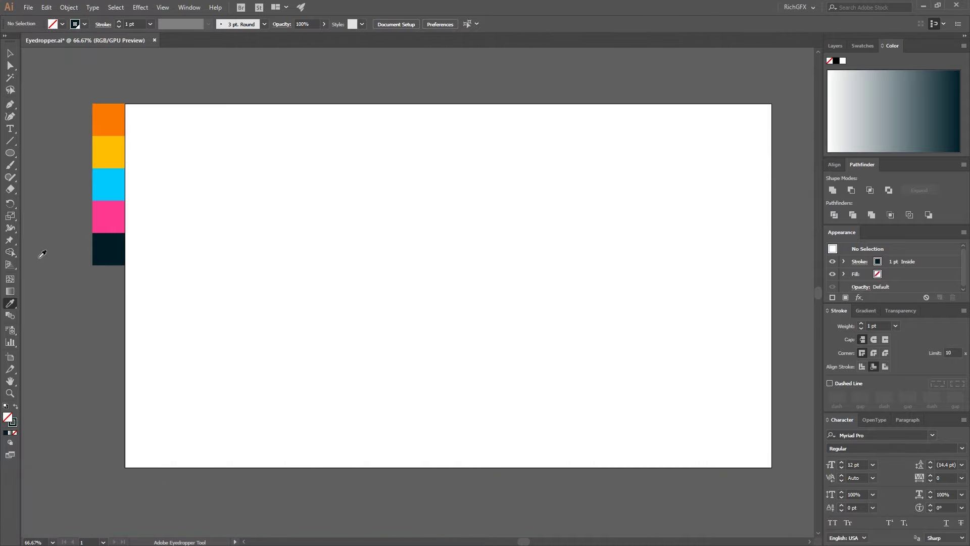
Draw the left half of the eyedropper outline with straight Pen segments, about 68 px wide and 398 px tall, narrowing towards the base.
{"action": "left_click", "coordinate": [10, 104]}
{"action": "key", "text": "ctrl+1"}
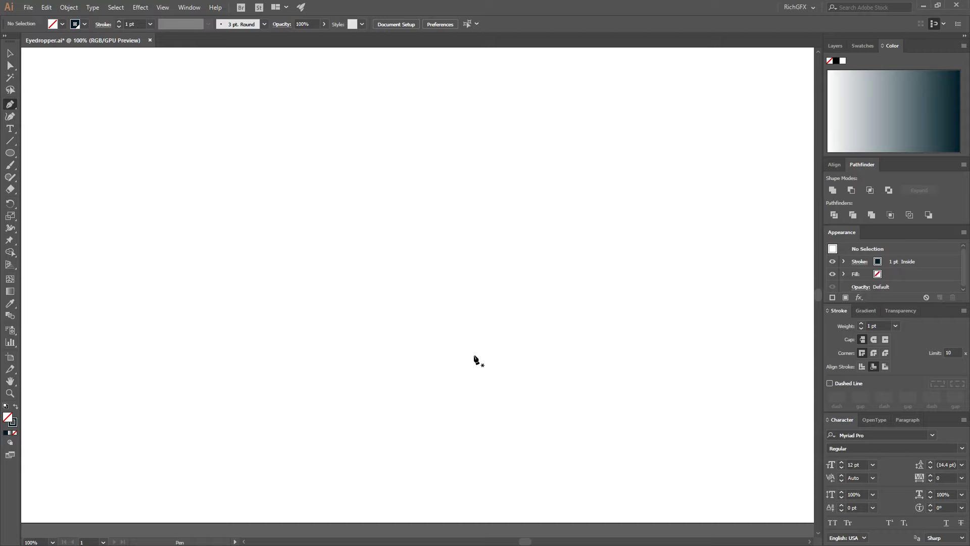
{"action": "left_click", "coordinate": [473, 355]}
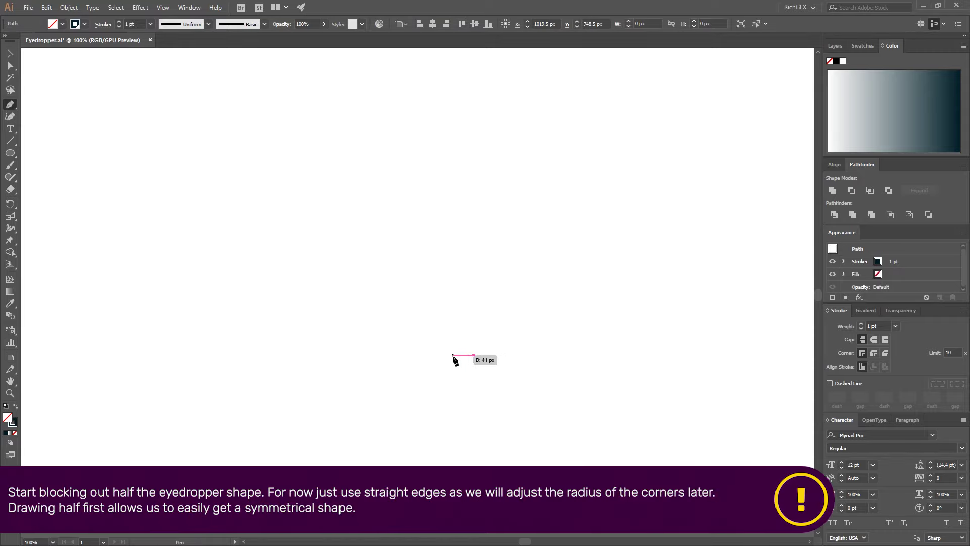
{"action": "left_click", "coordinate": [453, 355]}
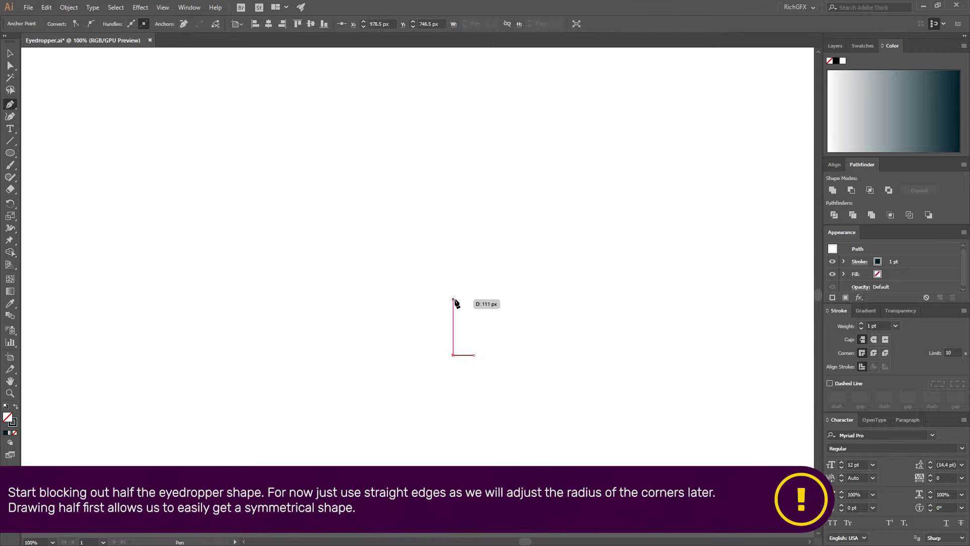
{"action": "left_click", "coordinate": [453, 308]}
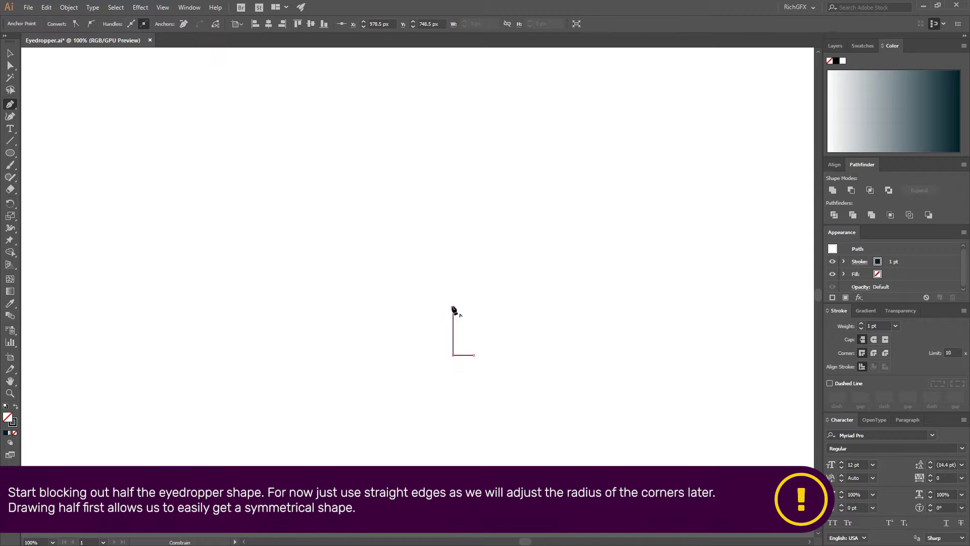
{"action": "left_click", "coordinate": [439, 268]}
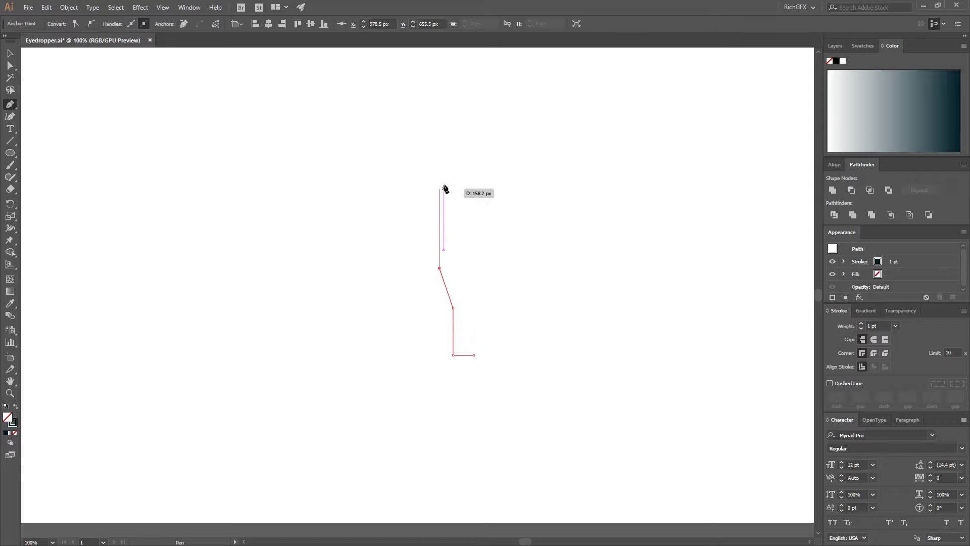
{"action": "left_click", "coordinate": [439, 154]}
{"action": "left_click", "coordinate": [474, 154]}
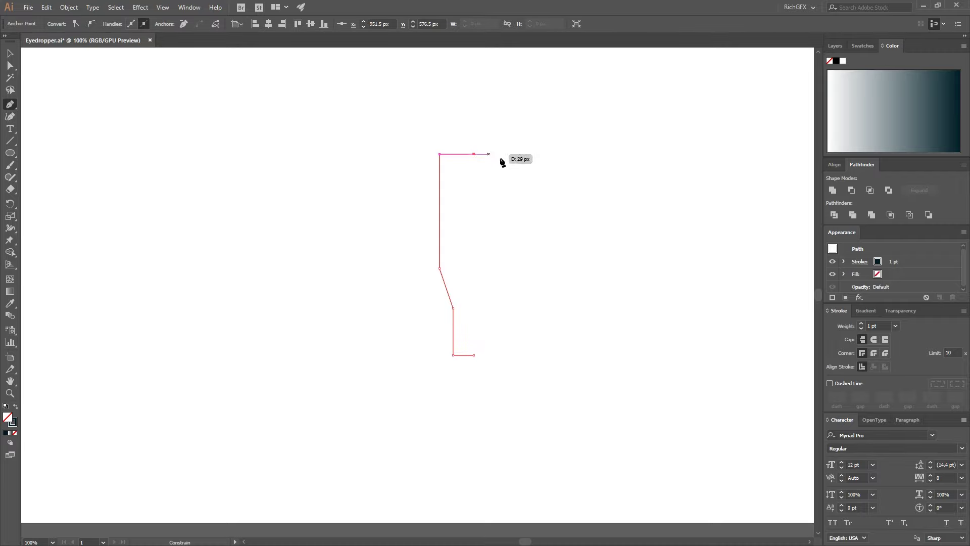
{"action": "left_click", "coordinate": [465, 181], "text": "ctrl"}
Turn off Scale Strokes & Effects in the Scale options of the half outline, keeping uniform scale at 100%.
{"action": "left_click", "coordinate": [10, 53]}
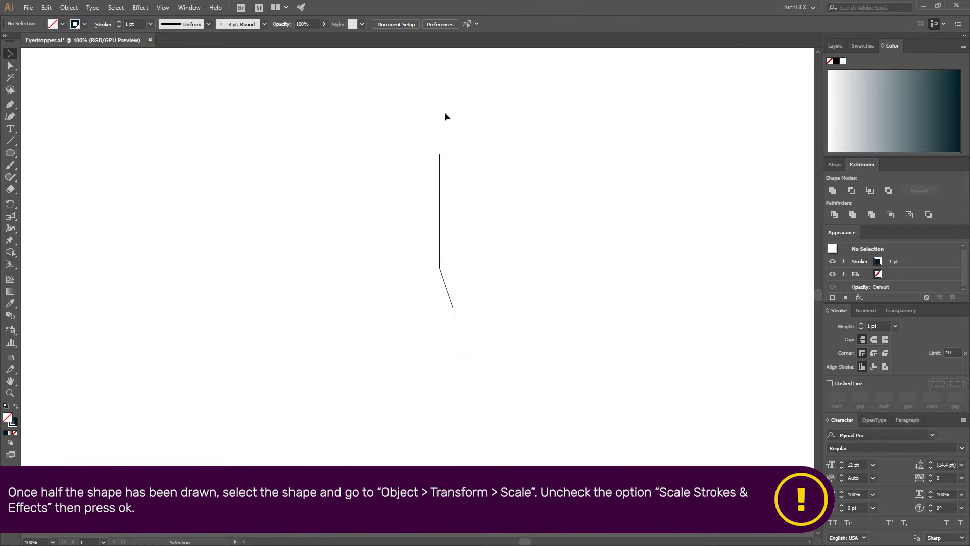
{"action": "left_click", "coordinate": [461, 154]}
{"action": "left_click", "coordinate": [59, 9]}
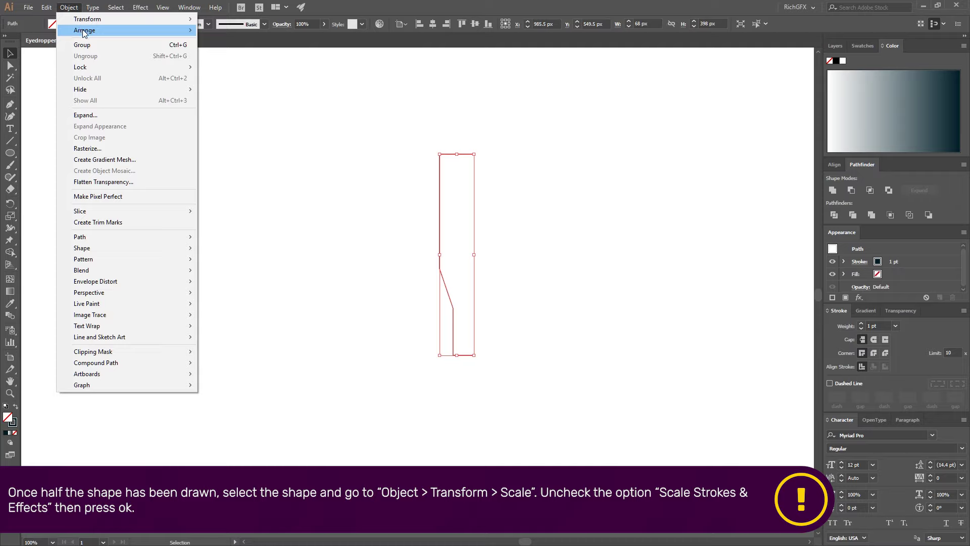
{"action": "mouse_move", "coordinate": [101, 19]}
{"action": "left_click", "coordinate": [241, 67]}
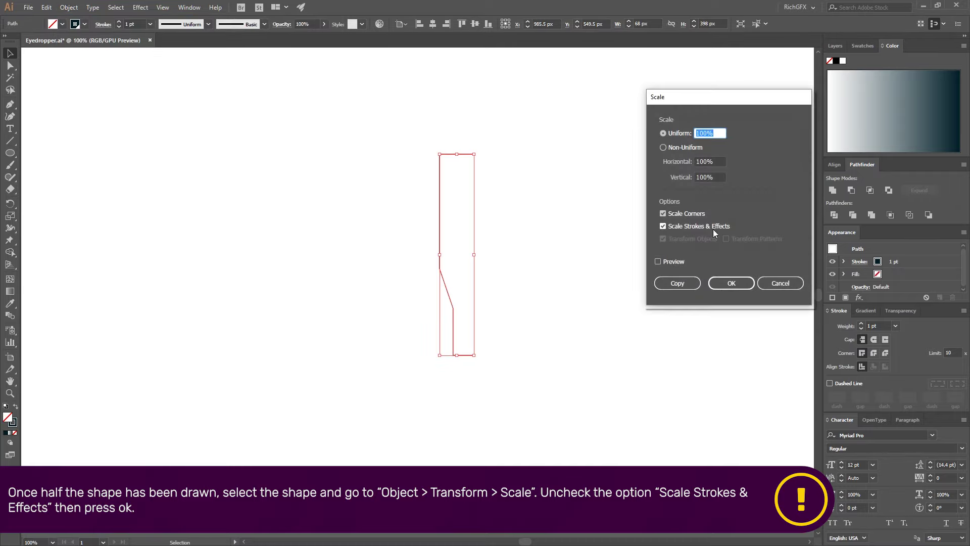
{"action": "left_click", "coordinate": [689, 225]}
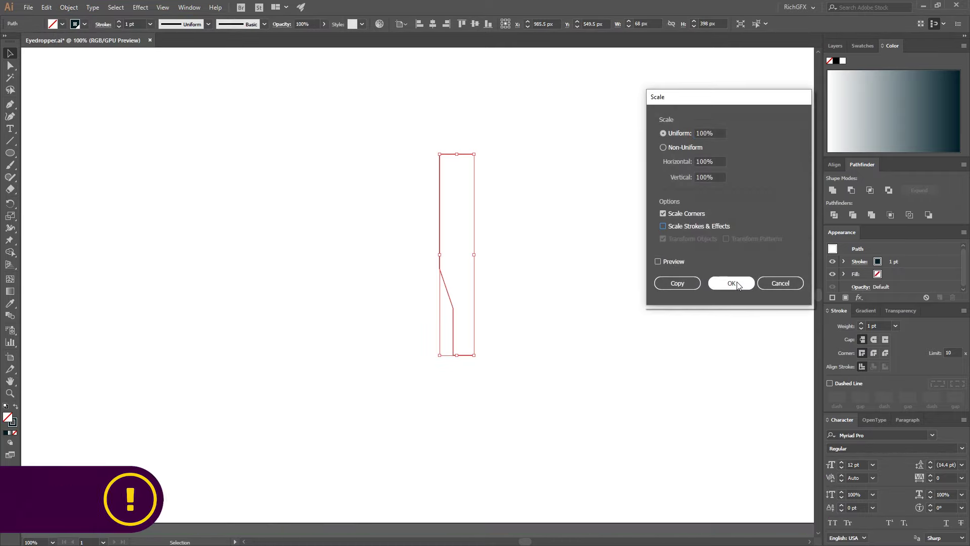
{"action": "left_click", "coordinate": [736, 282]}
Give the half outline a 10 pt stroke with round caps and round joins.
{"action": "left_click", "coordinate": [874, 339]}
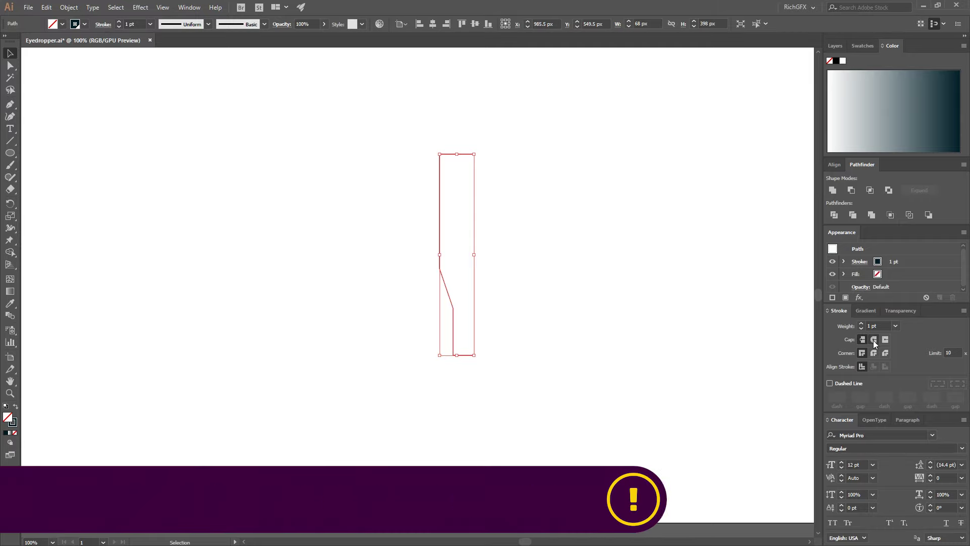
{"action": "left_click", "coordinate": [873, 352]}
{"action": "left_click", "coordinate": [869, 325]}
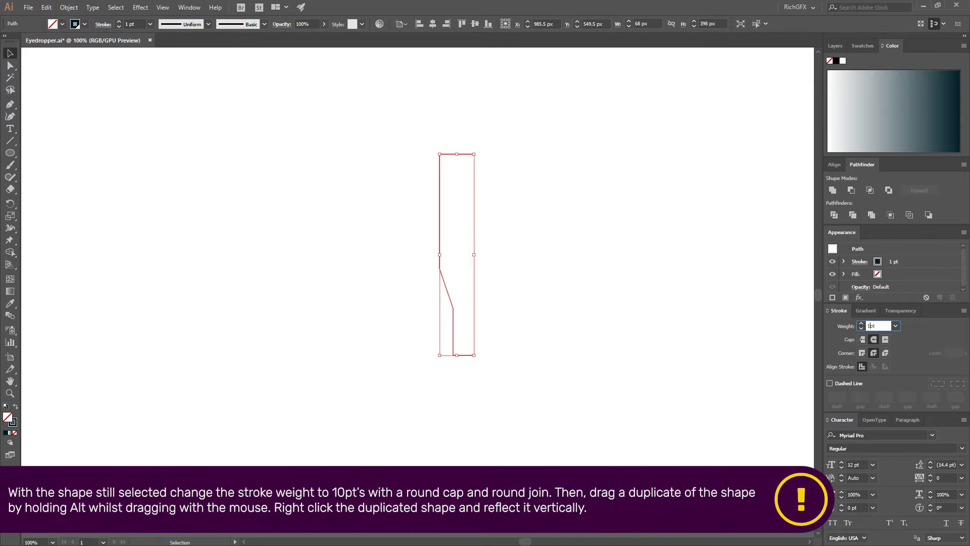
{"action": "type", "text": "0"}
{"action": "key", "text": "Return"}
{"action": "left_click", "coordinate": [531, 238]}
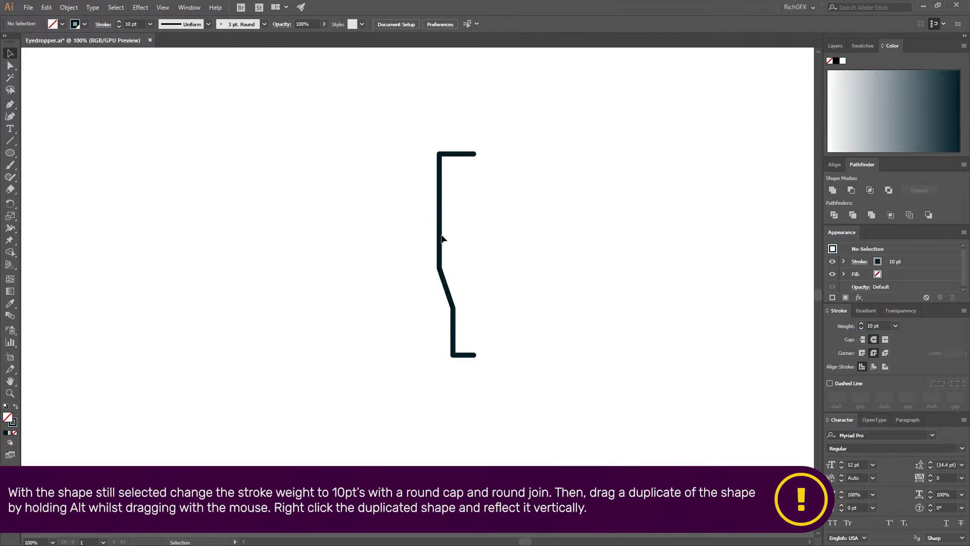
Place a vertically reflected duplicate of the half outline edge to edge with the original so the halves meet.
{"action": "left_click_drag", "start_coordinate": [440, 245], "coordinate": [466, 245]}
{"action": "right_click", "coordinate": [466, 219]}
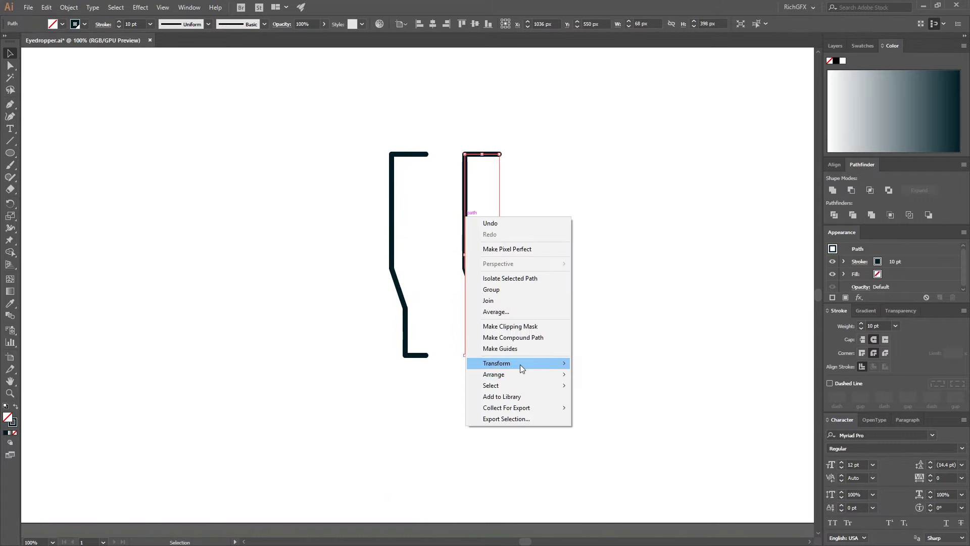
{"action": "mouse_move", "coordinate": [520, 364]}
{"action": "left_click", "coordinate": [597, 400]}
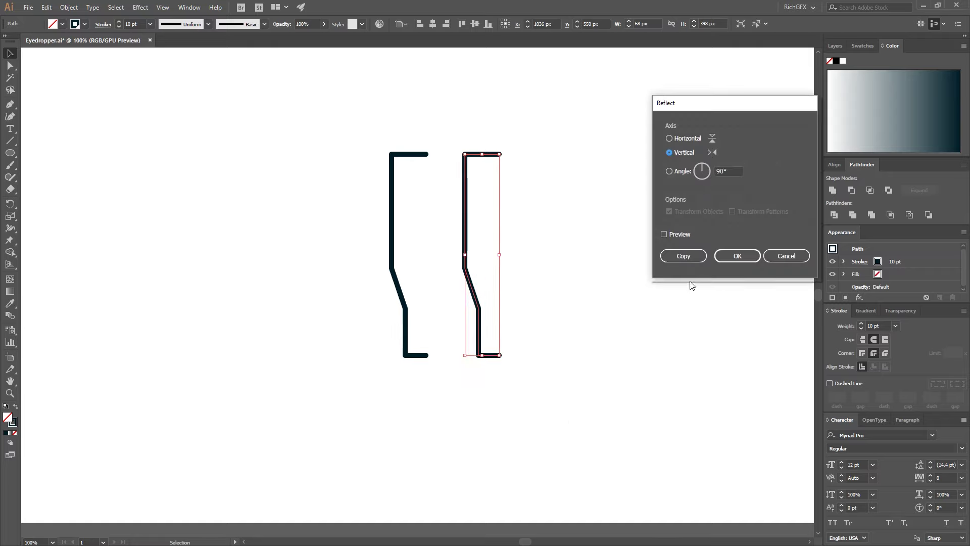
{"action": "left_click", "coordinate": [738, 253]}
{"action": "left_click", "coordinate": [586, 241]}
{"action": "left_click_drag", "start_coordinate": [467, 158], "coordinate": [432, 152]}
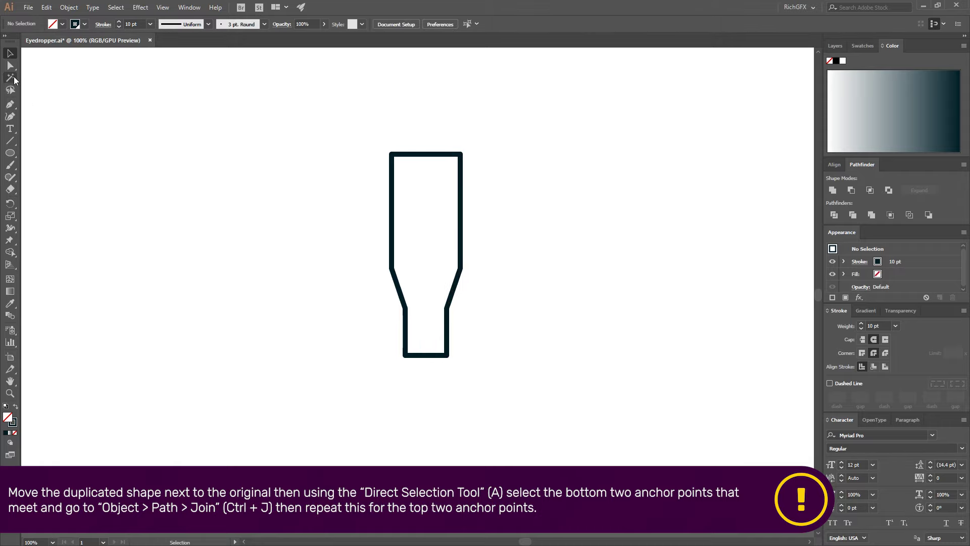
Join the two halves at their meeting anchor points along the base and the upper edge.
{"action": "left_click_drag", "start_coordinate": [438, 373], "coordinate": [437, 374]}
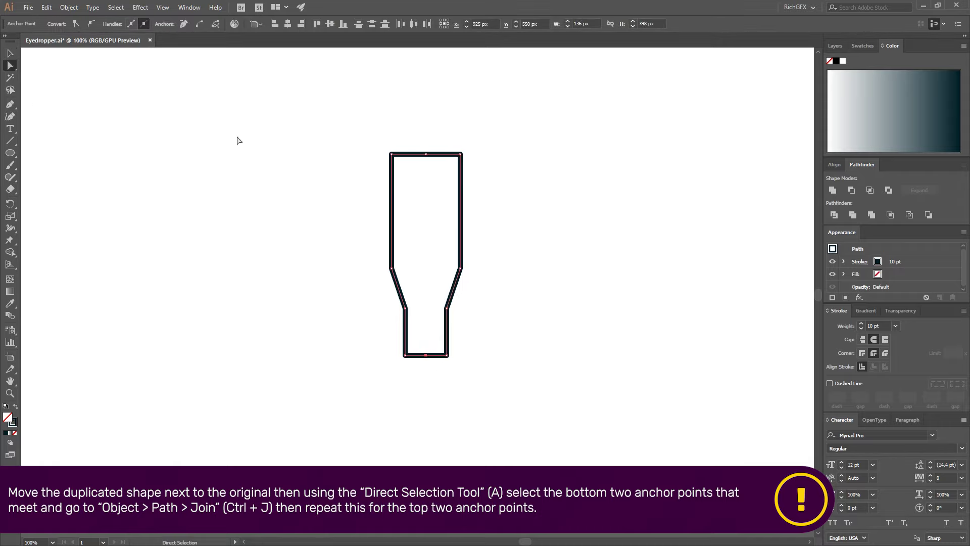
{"action": "left_click", "coordinate": [60, 7]}
{"action": "mouse_move", "coordinate": [116, 237]}
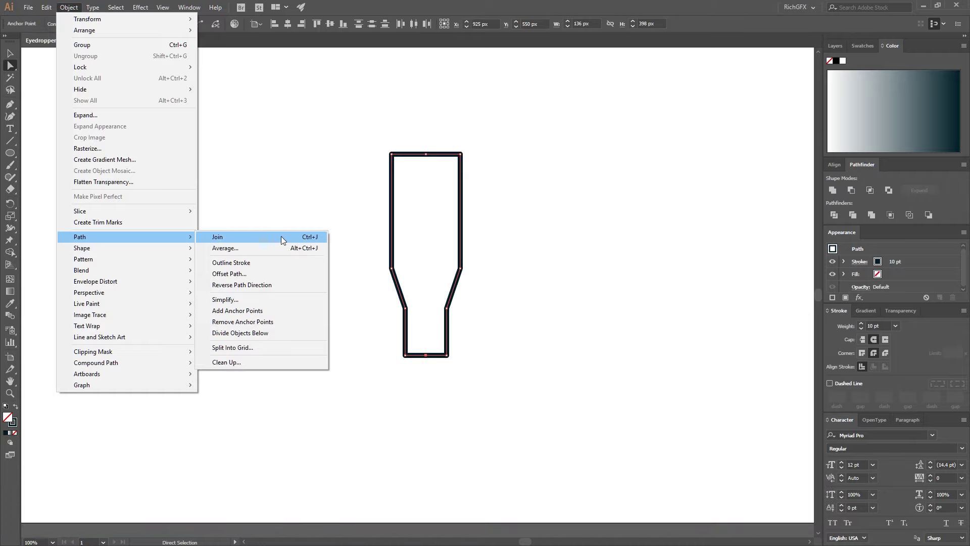
{"action": "left_click", "coordinate": [268, 237]}
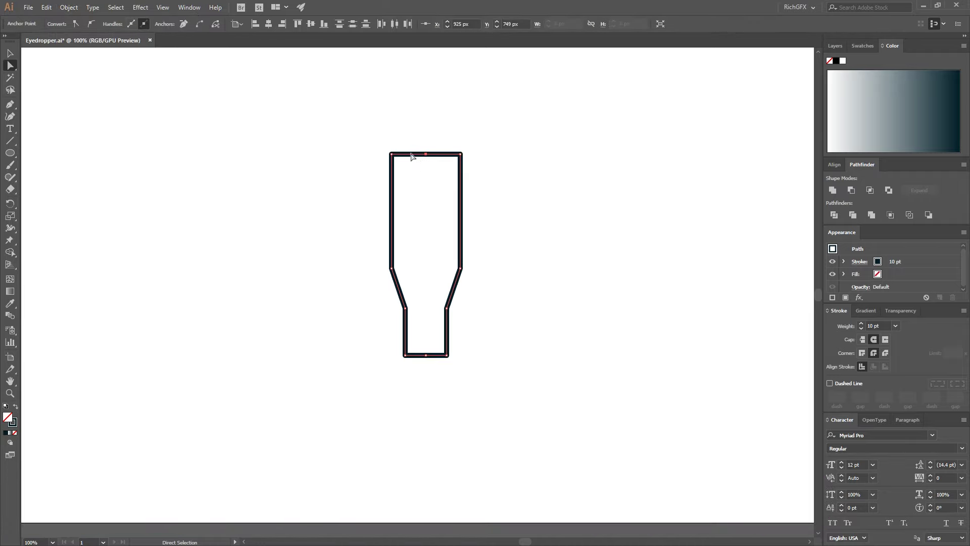
{"action": "left_click", "coordinate": [69, 7]}
{"action": "mouse_move", "coordinate": [111, 235]}
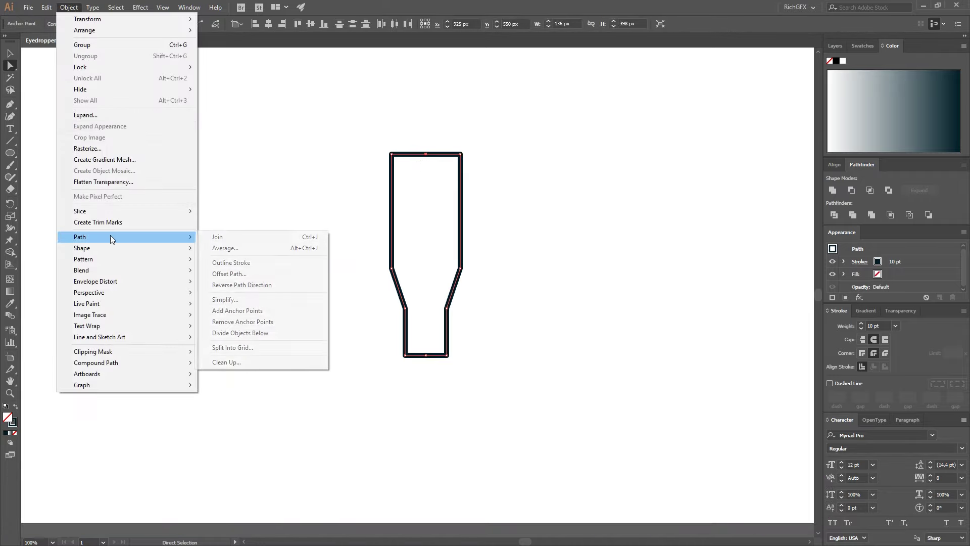
{"action": "left_click", "coordinate": [250, 238]}
{"action": "left_click", "coordinate": [507, 221]}
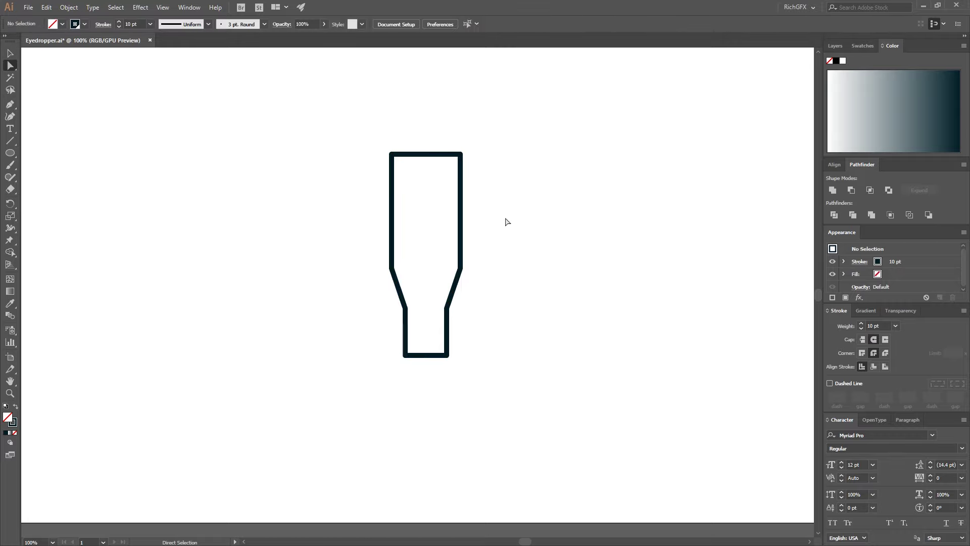
Delete the leftover middle anchor points from the upper and lower edges of the outline.
{"action": "key", "text": "p"}
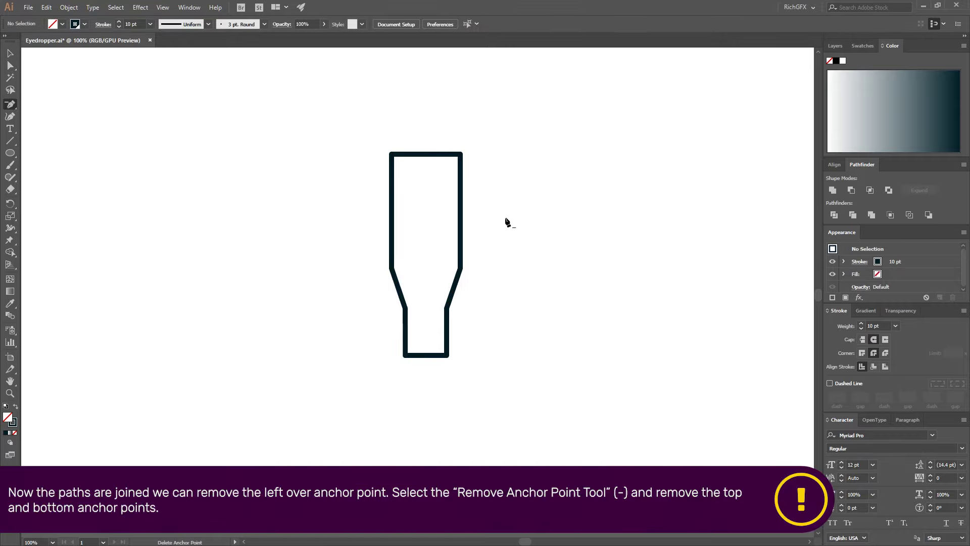
{"action": "key", "text": "minus"}
{"action": "left_click", "coordinate": [426, 154]}
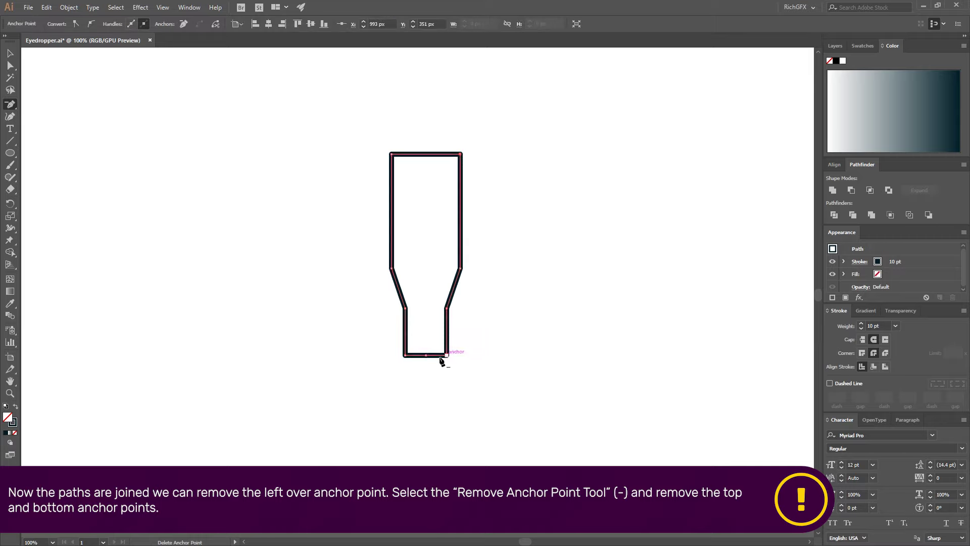
{"action": "left_click", "coordinate": [426, 356]}
Narrow the outline to 127 px wide by nudging all its right-side anchor points inward.
{"action": "left_click", "coordinate": [15, 65]}
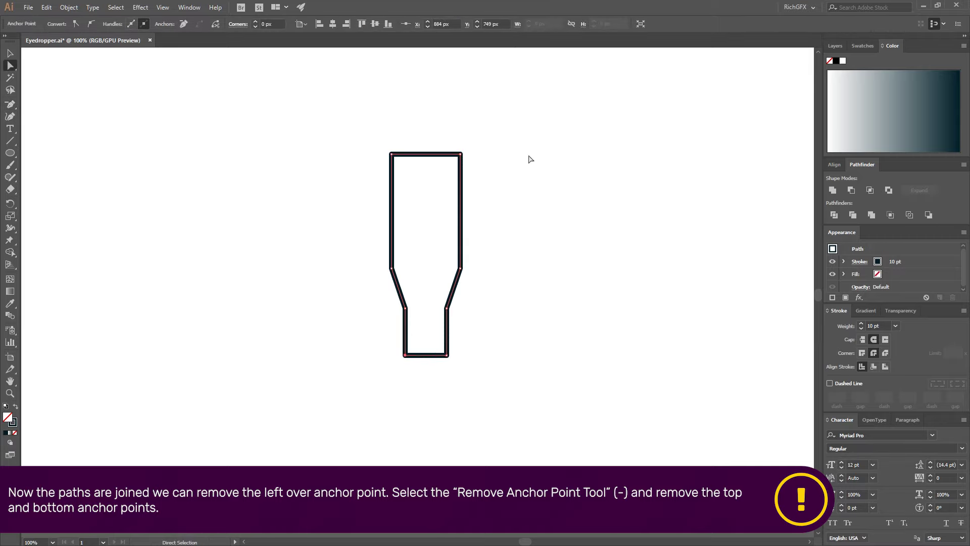
{"action": "left_click_drag", "start_coordinate": [517, 133], "coordinate": [439, 392]}
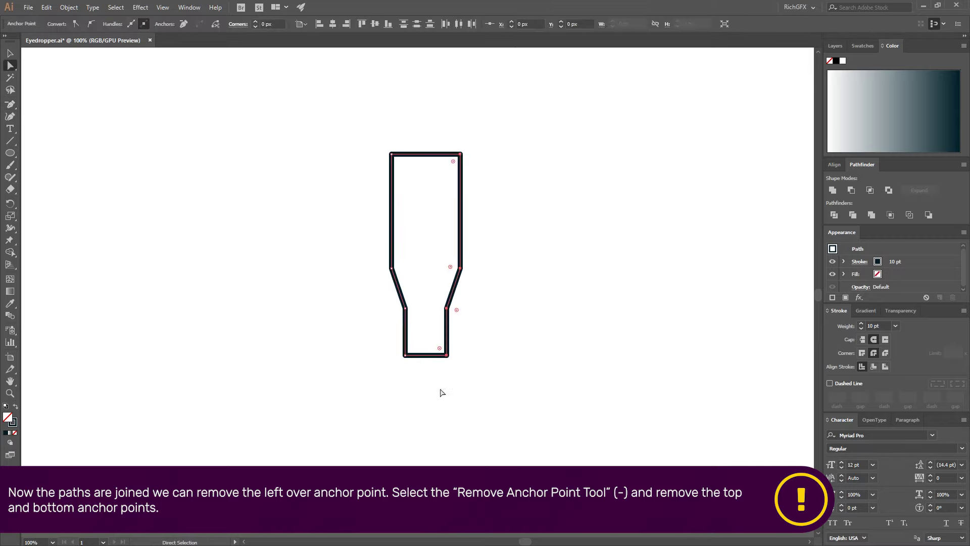
{"action": "key", "text": "Left"}
{"action": "key", "text": "Left"}
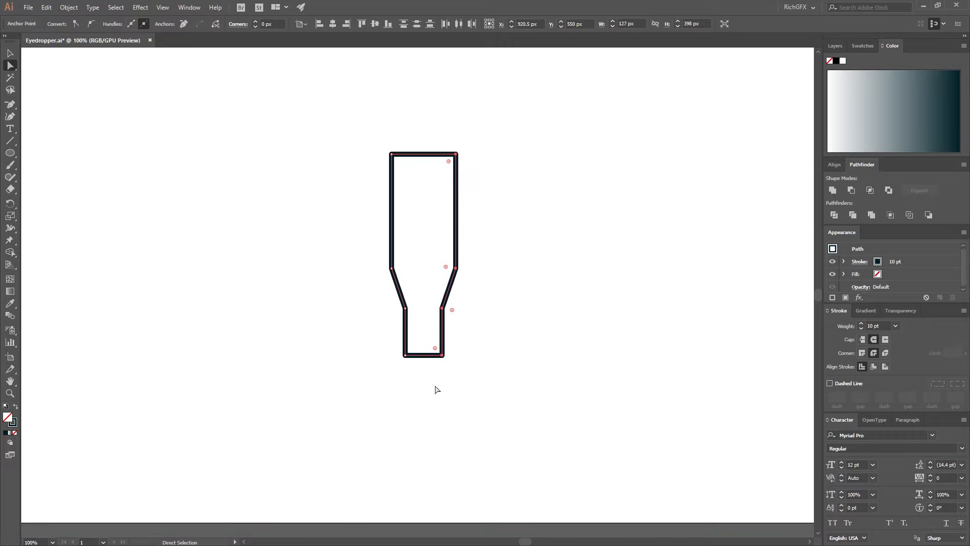
Round the two shoulder corners where the body starts to taper, to a radius of about 169 px.
{"action": "left_click_drag", "start_coordinate": [515, 382], "coordinate": [330, 251]}
{"action": "left_click", "coordinate": [490, 296]}
{"action": "left_click_drag", "start_coordinate": [489, 296], "coordinate": [470, 199]}
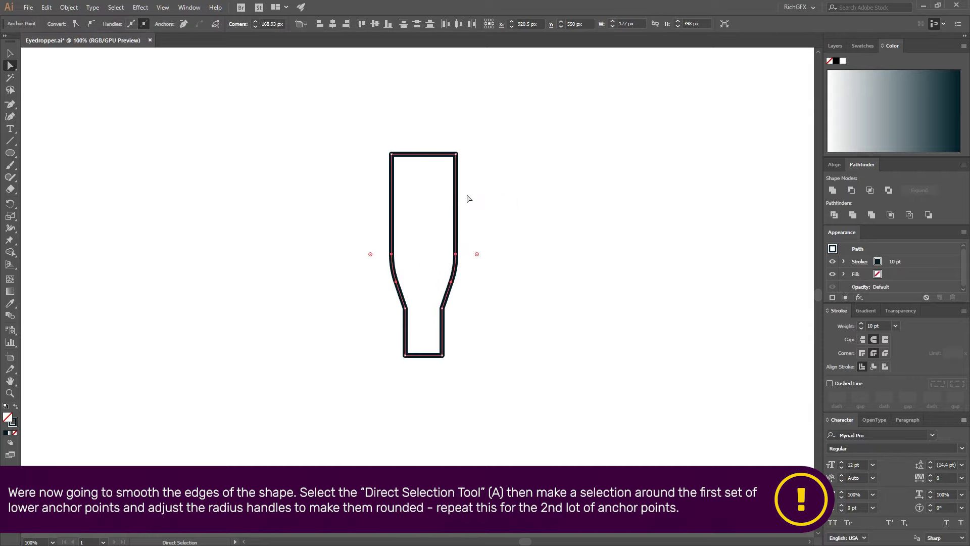
Smooth the two corners where the taper meets the neck and fully round the two base corners.
{"action": "left_click", "coordinate": [461, 307]}
{"action": "left_click_drag", "start_coordinate": [461, 308], "coordinate": [255, 364]}
{"action": "left_click", "coordinate": [535, 382]}
{"action": "left_click_drag", "start_coordinate": [470, 369], "coordinate": [458, 197]}
{"action": "left_click", "coordinate": [553, 376]}
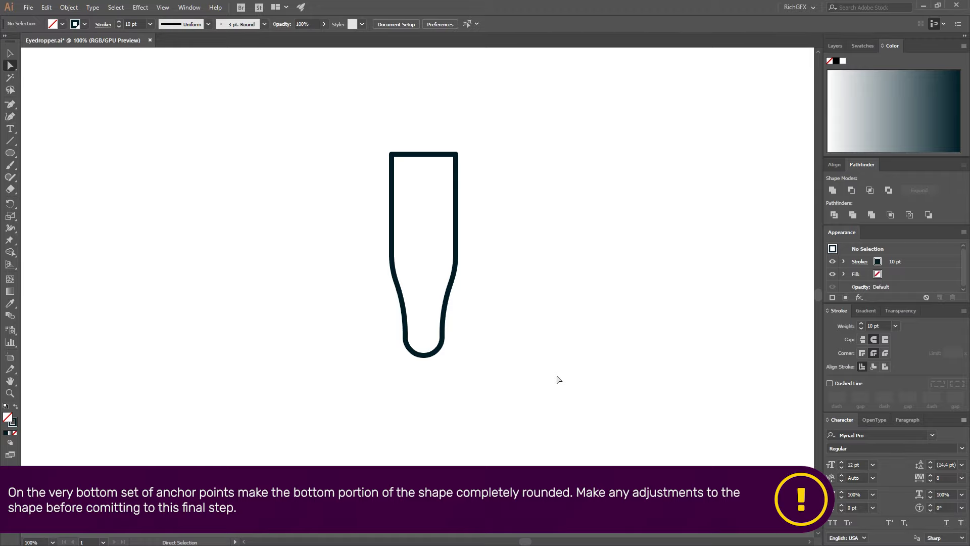
Reduce the rounding of the two neck corners to make a tighter transition below the taper.
{"action": "left_click_drag", "start_coordinate": [337, 271], "coordinate": [340, 303]}
{"action": "left_click_drag", "start_coordinate": [256, 335], "coordinate": [350, 329]}
{"action": "left_click_drag", "start_coordinate": [280, 297], "coordinate": [511, 327]}
{"action": "left_click_drag", "start_coordinate": [253, 336], "coordinate": [382, 323]}
{"action": "left_click", "coordinate": [513, 340]}
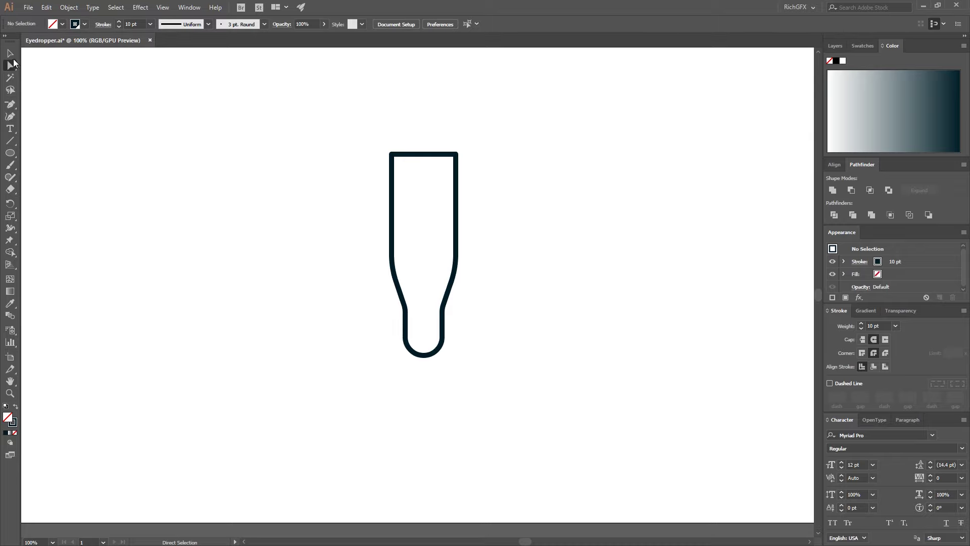
Move the whole eyedropper outline straight down on the artboard, then deselect it.
{"action": "key", "text": "v"}
{"action": "left_click_drag", "start_coordinate": [419, 157], "coordinate": [419, 201]}
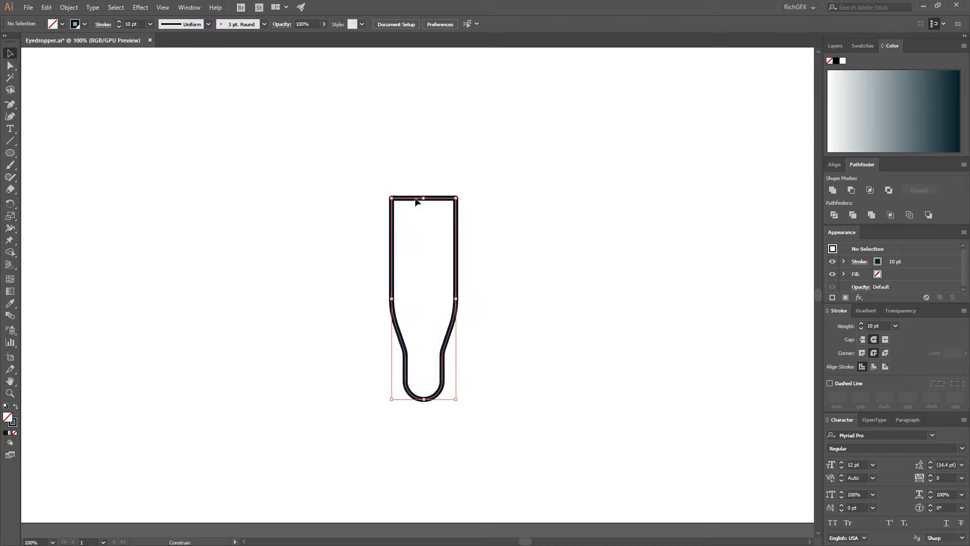
{"action": "left_click", "coordinate": [565, 304]}
Lengthen the narrow tip by nudging the anchor points of its rounded base downward.
{"action": "key", "text": "a"}
{"action": "left_click_drag", "start_coordinate": [474, 417], "coordinate": [383, 373]}
{"action": "key", "text": "shift+Down"}
{"action": "key", "text": "shift+Down"}
{"action": "key", "text": "shift+Down"}
{"action": "key", "text": "shift+Down"}
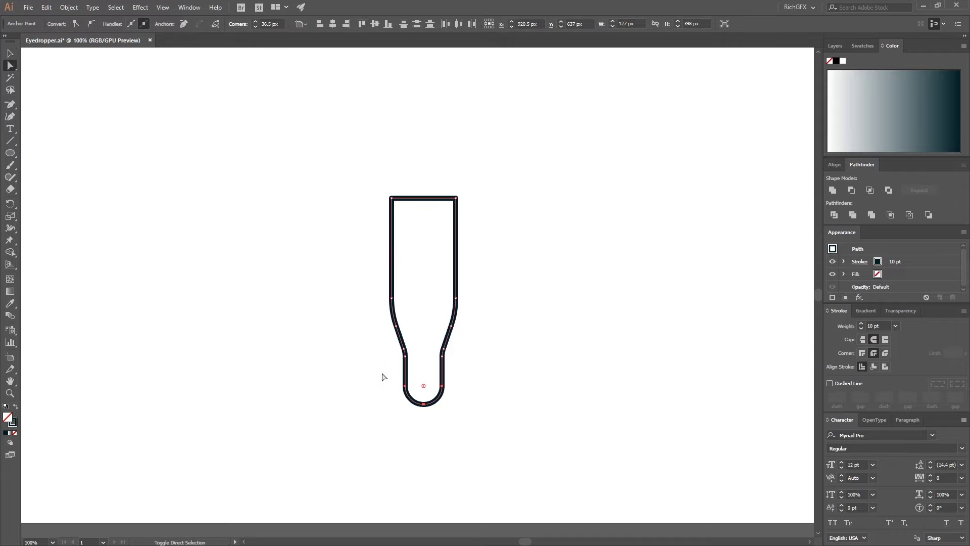
Lengthen the narrow tip further by nudging its rounded base points down until the outline is 428 px tall.
{"action": "key", "text": "shift+Up"}
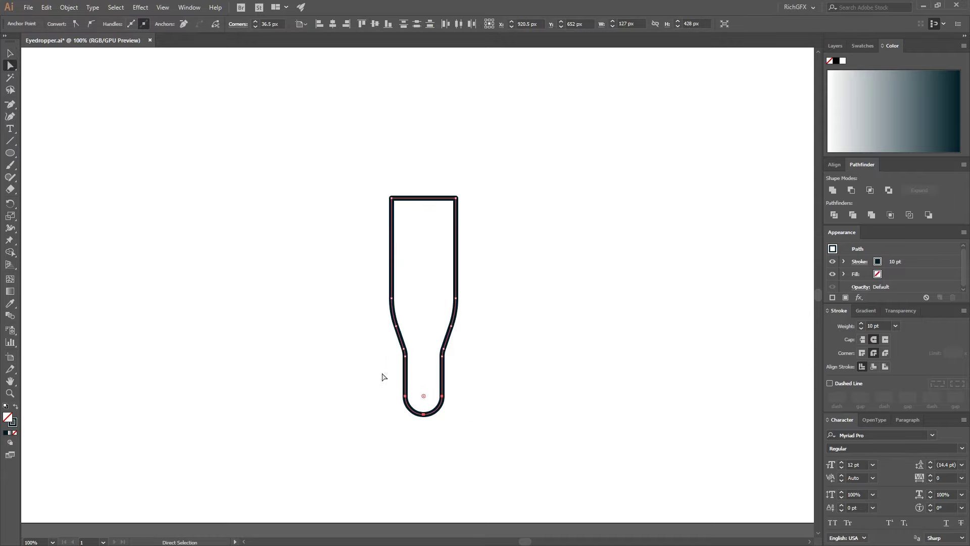
Draw a wider rectangular rim, about 169 by 28 px, centred across the top of the tube and fully round its corners.
{"action": "left_click_drag", "start_coordinate": [10, 152], "coordinate": [59, 155]}
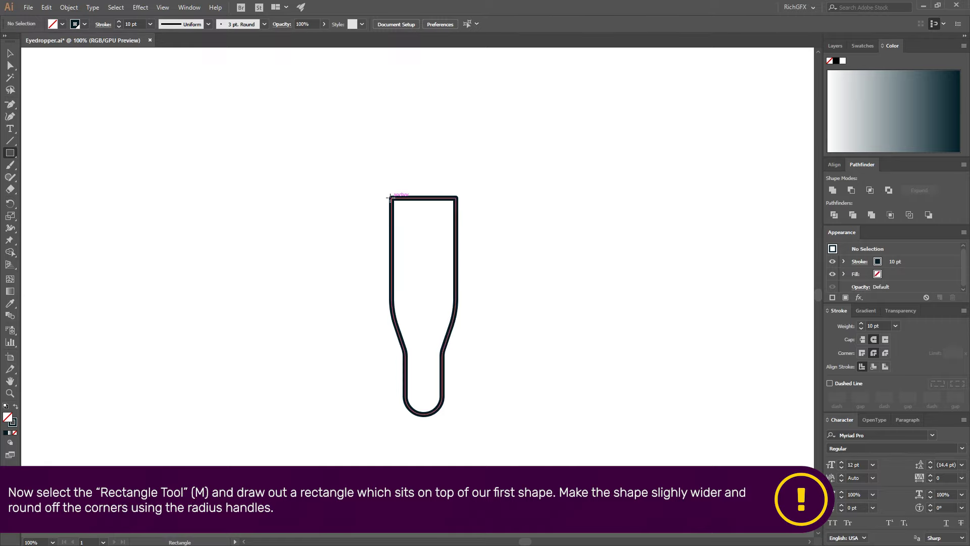
{"action": "left_click_drag", "start_coordinate": [392, 197], "coordinate": [468, 191]}
{"action": "left_click", "coordinate": [10, 53]}
{"action": "key", "text": "a"}
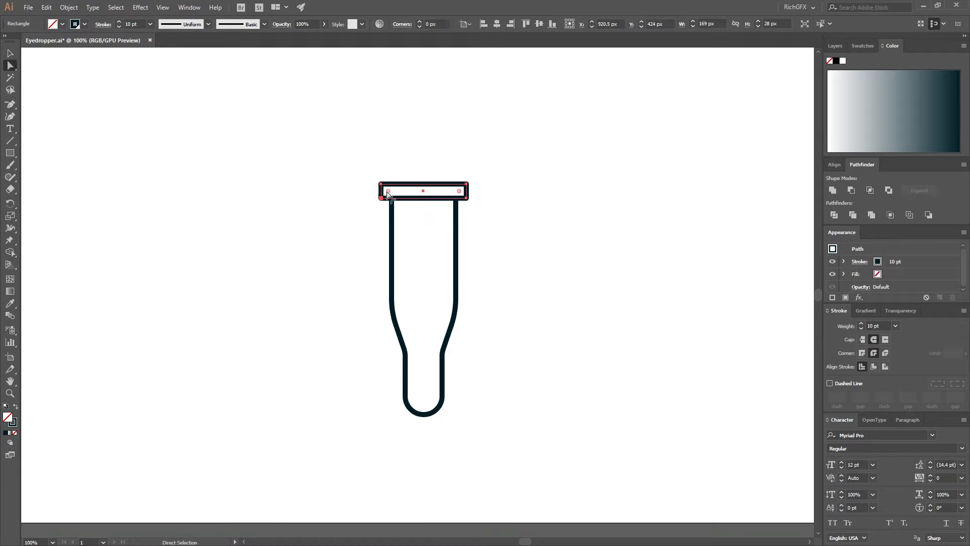
{"action": "left_click_drag", "start_coordinate": [387, 194], "coordinate": [536, 278]}
{"action": "left_click", "coordinate": [533, 268]}
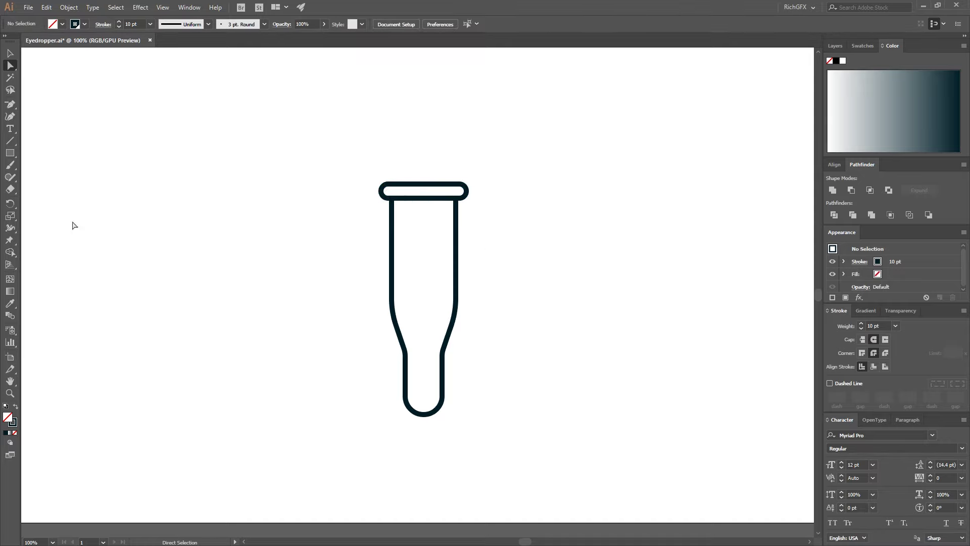
Draw a thin rectangle 127 by 15 px across the tube's width and give it a solid dark fill without a stroke.
{"action": "left_click", "coordinate": [11, 152]}
{"action": "left_click_drag", "start_coordinate": [392, 214], "coordinate": [457, 221]}
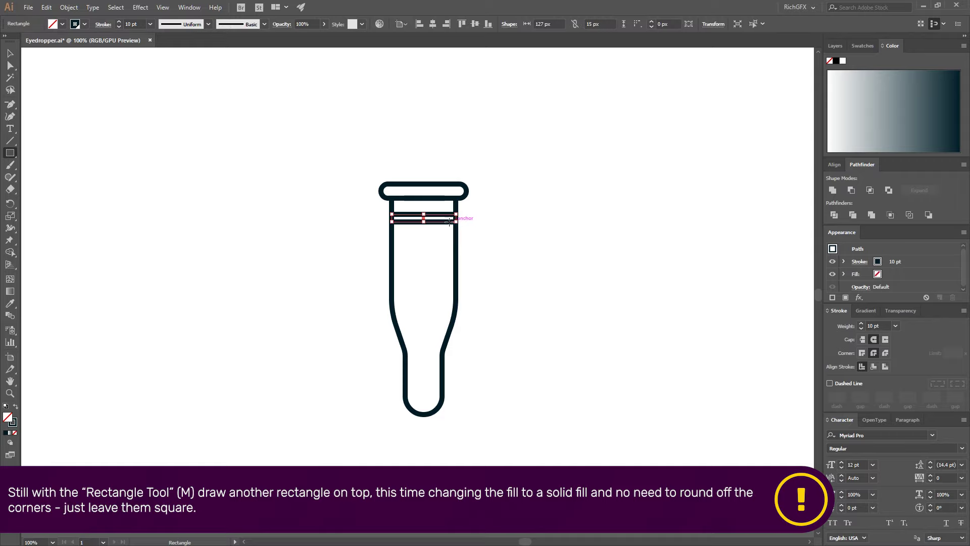
{"action": "left_click", "coordinate": [15, 408]}
{"action": "key", "text": "v"}
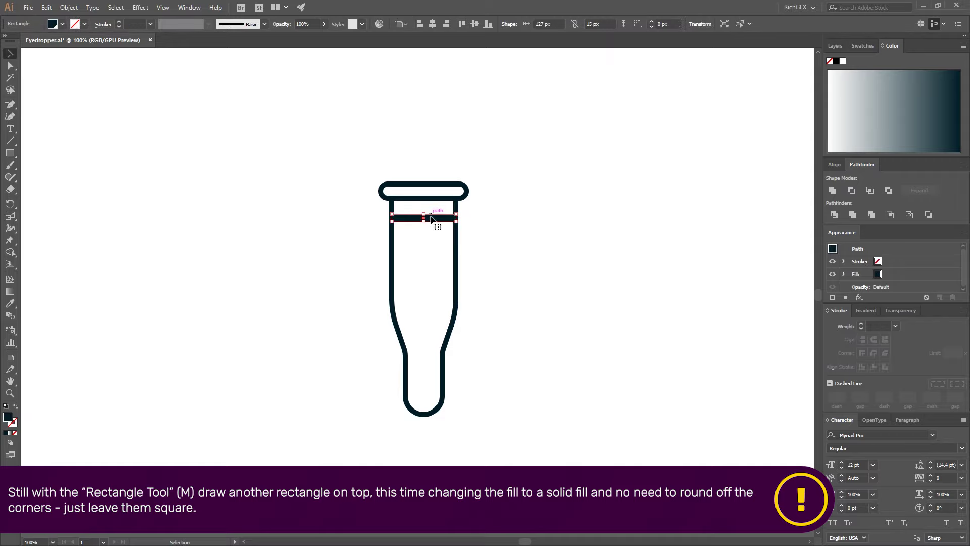
Move the solid rectangle straight up until it sits directly on the rim's upper edge, then deselect it.
{"action": "left_click_drag", "start_coordinate": [433, 222], "coordinate": [432, 185]}
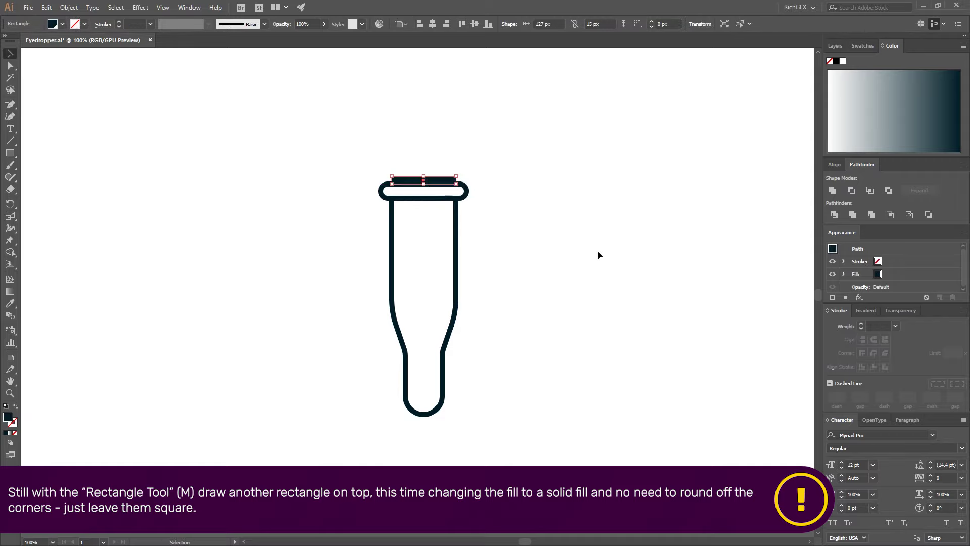
{"action": "left_click", "coordinate": [597, 250]}
{"action": "scroll", "coordinate": [500, 223], "scroll_direction": "up", "scroll_amount": 1}
{"action": "left_click", "coordinate": [426, 216]}
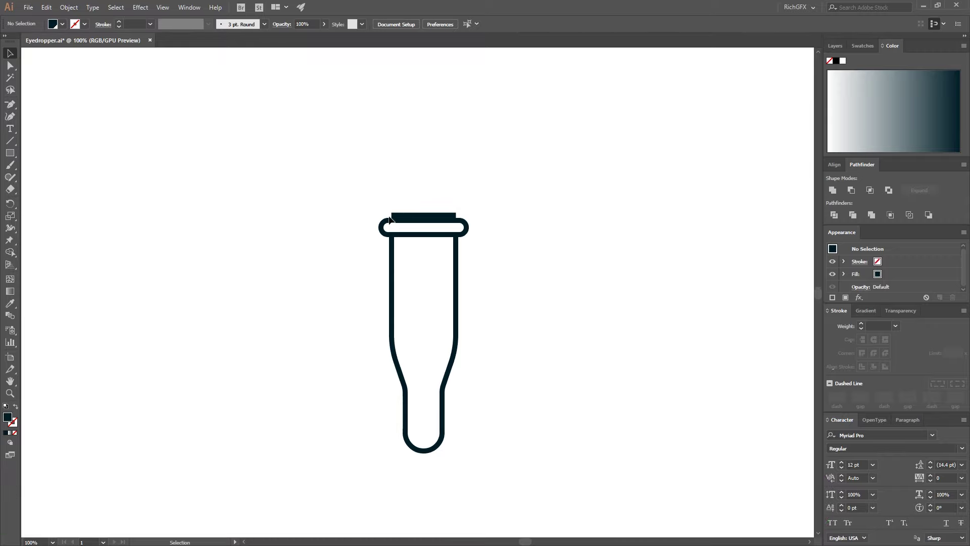
{"action": "left_click_drag", "start_coordinate": [425, 213], "coordinate": [424, 210]}
{"action": "left_click", "coordinate": [551, 230]}
Draw a circle 169 px across to match the rim's width and move it straight up above the solid rectangle.
{"action": "left_click_drag", "start_coordinate": [11, 153], "coordinate": [56, 175]}
{"action": "left_click_drag", "start_coordinate": [381, 97], "coordinate": [430, 147]}
{"action": "key", "text": "Delete"}
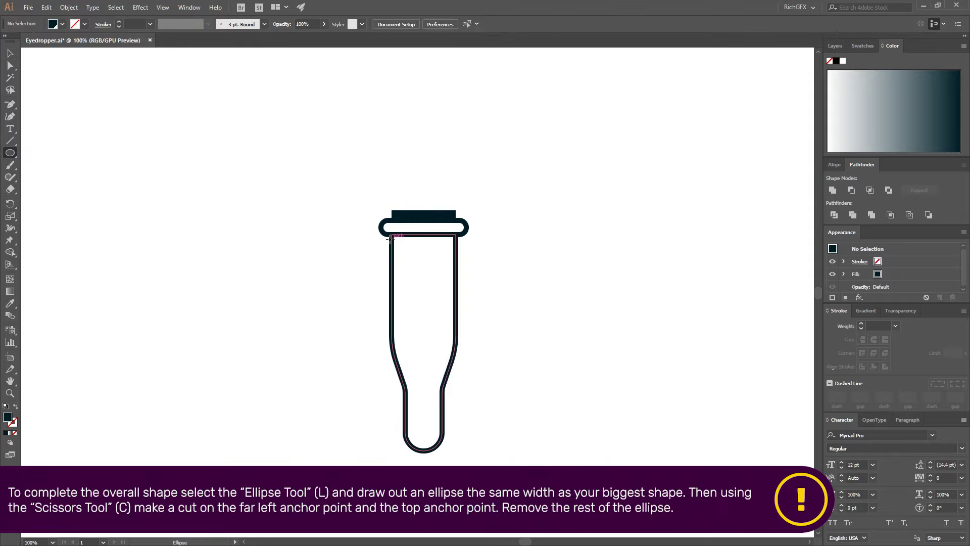
{"action": "left_click_drag", "start_coordinate": [380, 227], "coordinate": [465, 313]}
{"action": "key", "text": "v"}
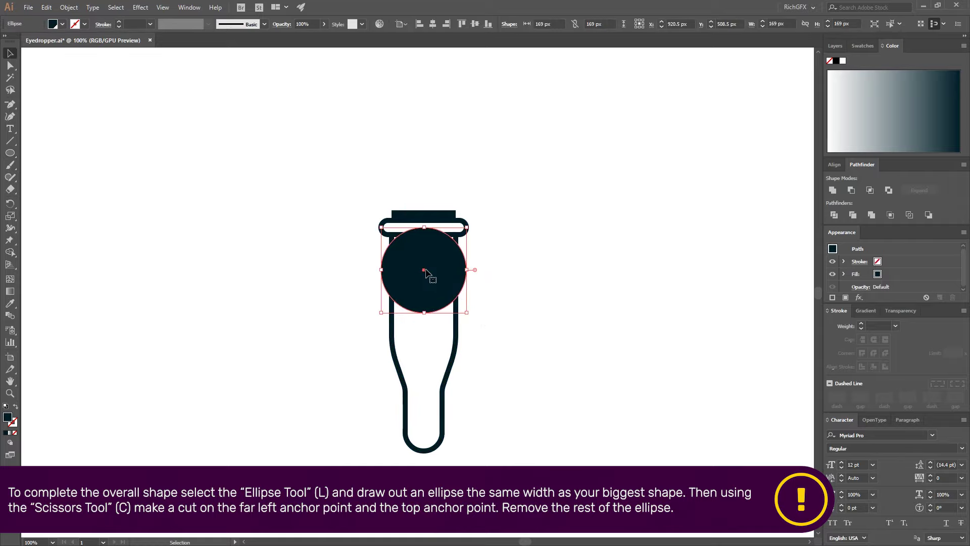
{"action": "left_click_drag", "start_coordinate": [425, 261], "coordinate": [424, 139]}
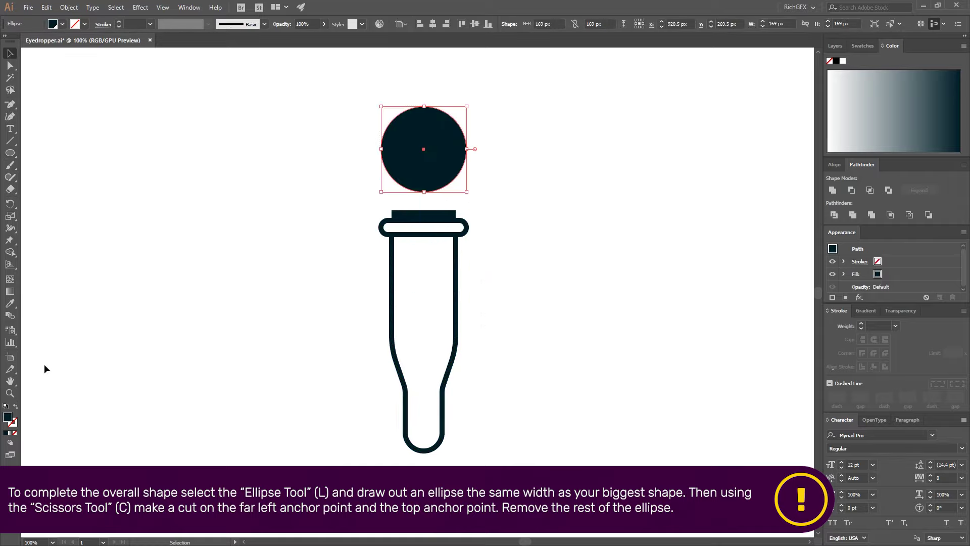
Replace the circle's fill with a stroke and copy the tube's 10 pt outline style onto it.
{"action": "left_click", "coordinate": [16, 406]}
{"action": "key", "text": "i"}
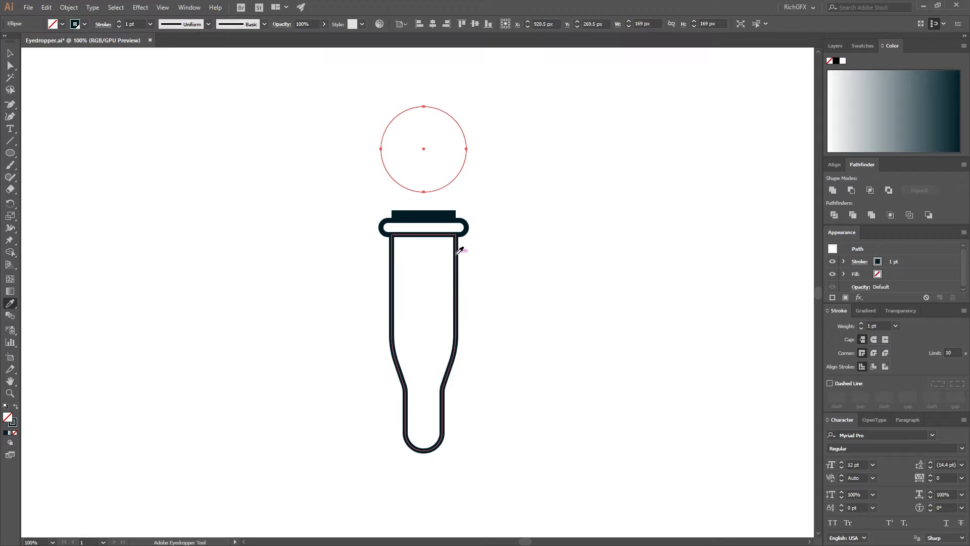
{"action": "left_click", "coordinate": [458, 248]}
{"action": "key", "text": "v"}
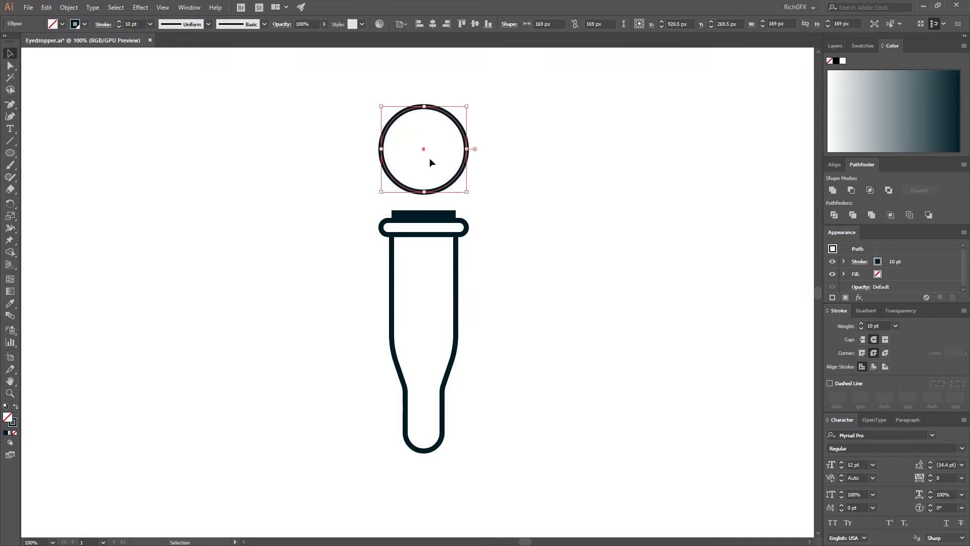
Cut the circle at its far-left and top anchor points and delete everything except the upper-left quarter arc.
{"action": "key", "text": "c"}
{"action": "left_click", "coordinate": [381, 148]}
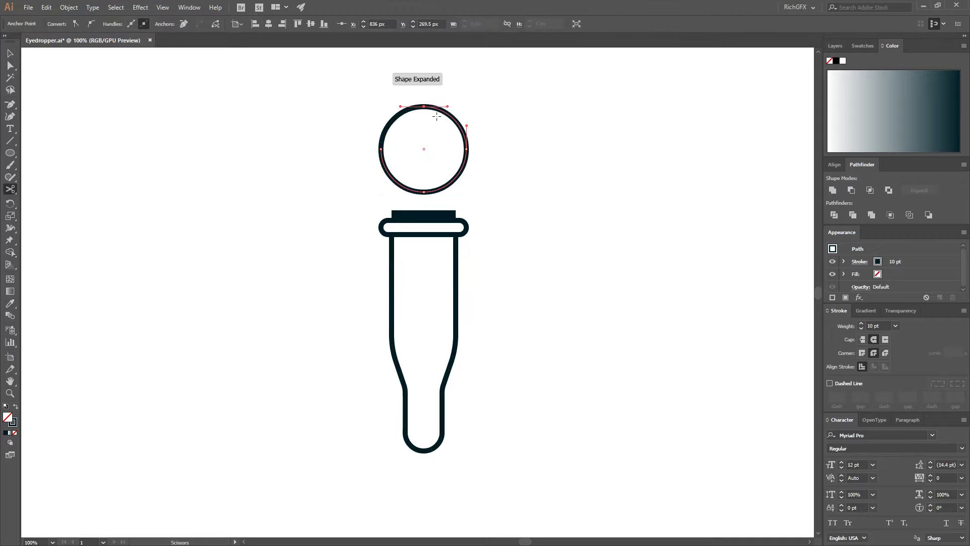
{"action": "key", "text": "Delete"}
{"action": "key", "text": "Delete"}
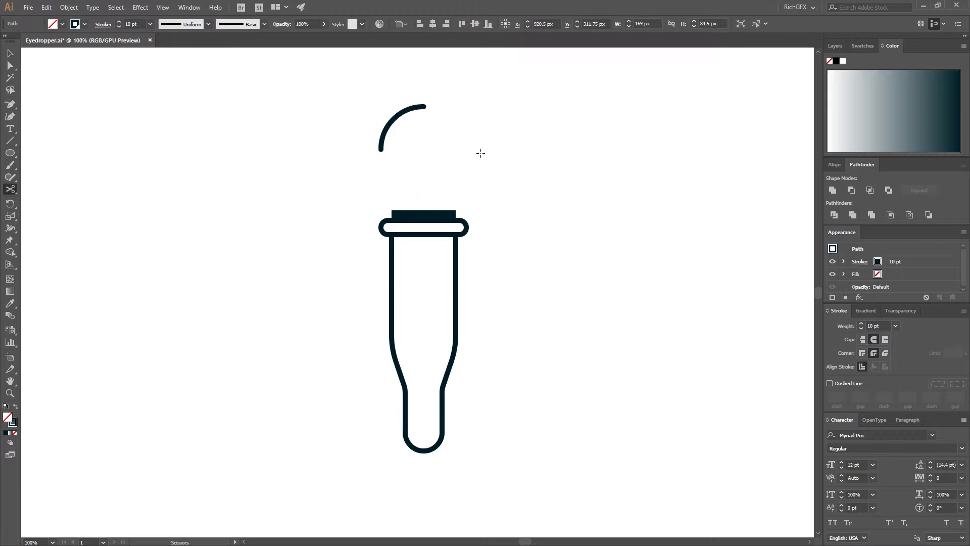
{"action": "key", "text": "a"}
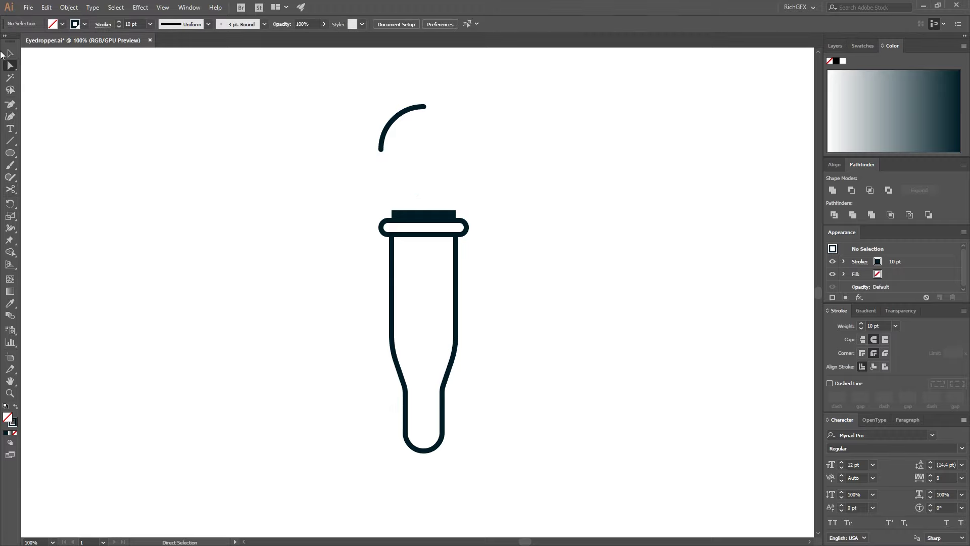
Extend the arc's lower end with the Pen tool, slanting inward above the solid rectangle's left edge, then horizontally to the centre, leaving the path open.
{"action": "left_click", "coordinate": [10, 106]}
{"action": "left_click_drag", "start_coordinate": [11, 109], "coordinate": [41, 101]}
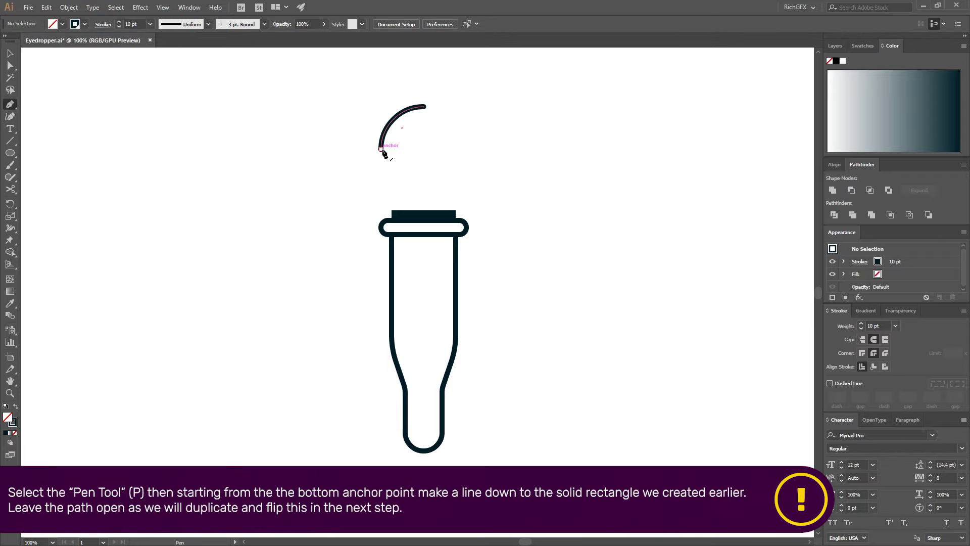
{"action": "left_click", "coordinate": [381, 149]}
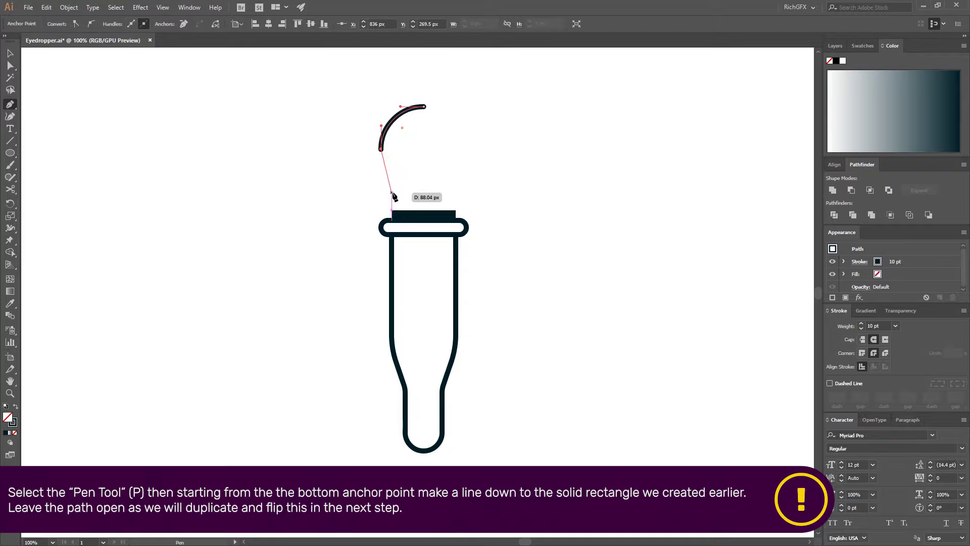
{"action": "left_click", "coordinate": [392, 192]}
{"action": "left_click", "coordinate": [425, 193], "text": "shift"}
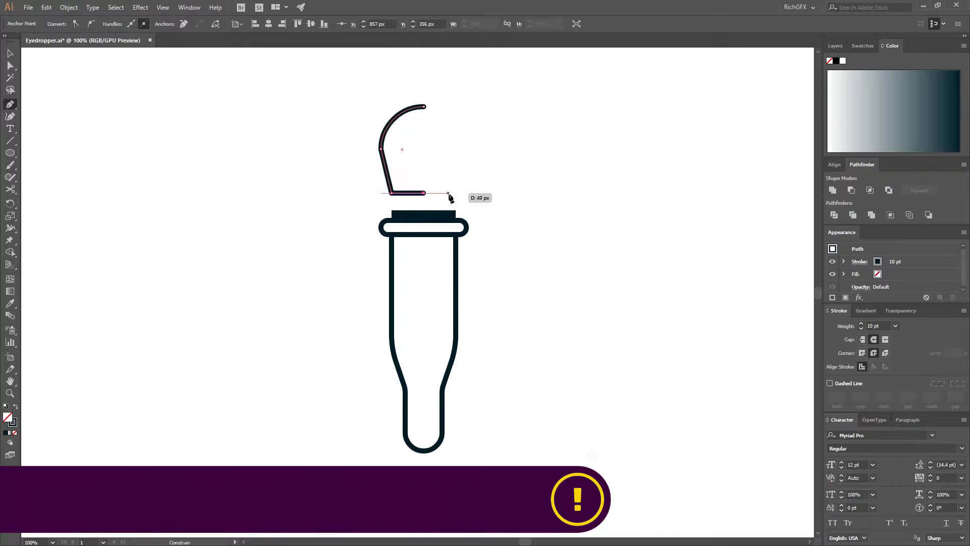
{"action": "left_click", "coordinate": [352, 144], "text": "ctrl"}
{"action": "key", "text": "a"}
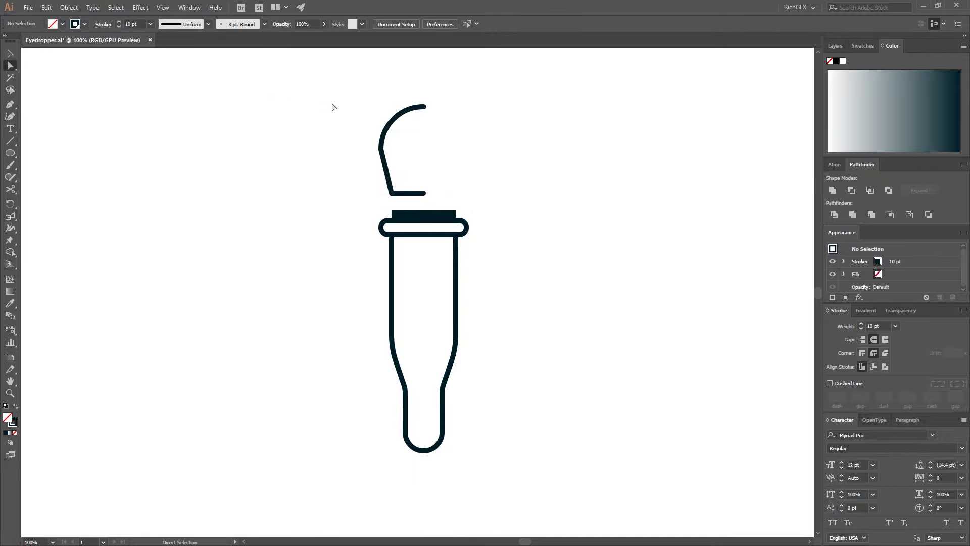
Duplicate the half-bulb path, reflect the copy vertically, and position it against the original to complete the symmetrical bulb.
{"action": "left_click", "coordinate": [393, 126]}
{"action": "left_click", "coordinate": [11, 54]}
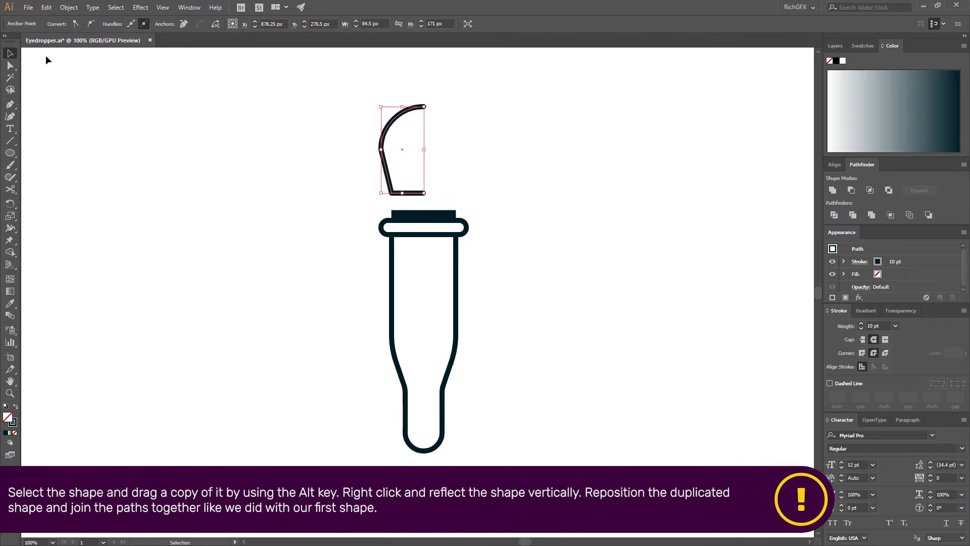
{"action": "left_click_drag", "start_coordinate": [385, 137], "coordinate": [491, 137]}
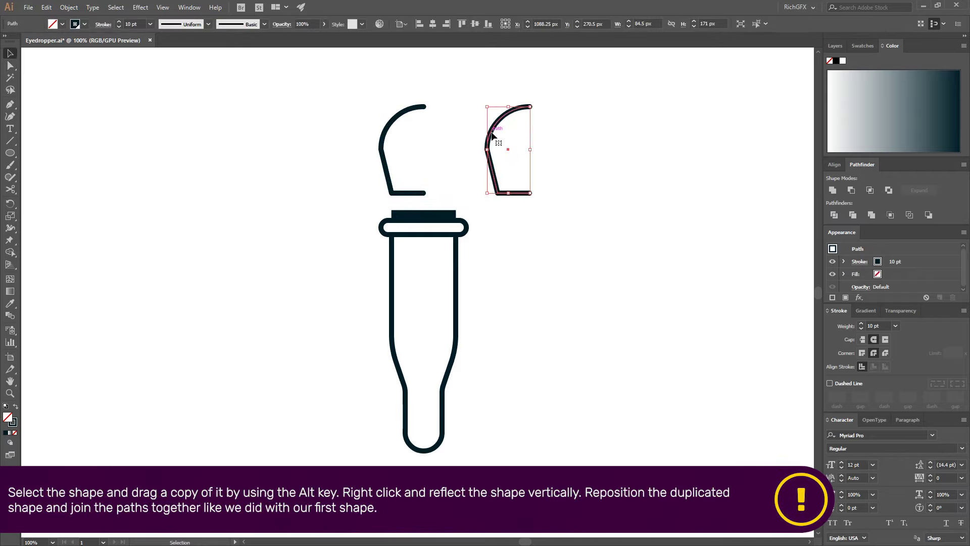
{"action": "right_click", "coordinate": [492, 136]}
{"action": "mouse_move", "coordinate": [537, 278]}
{"action": "left_click", "coordinate": [642, 320]}
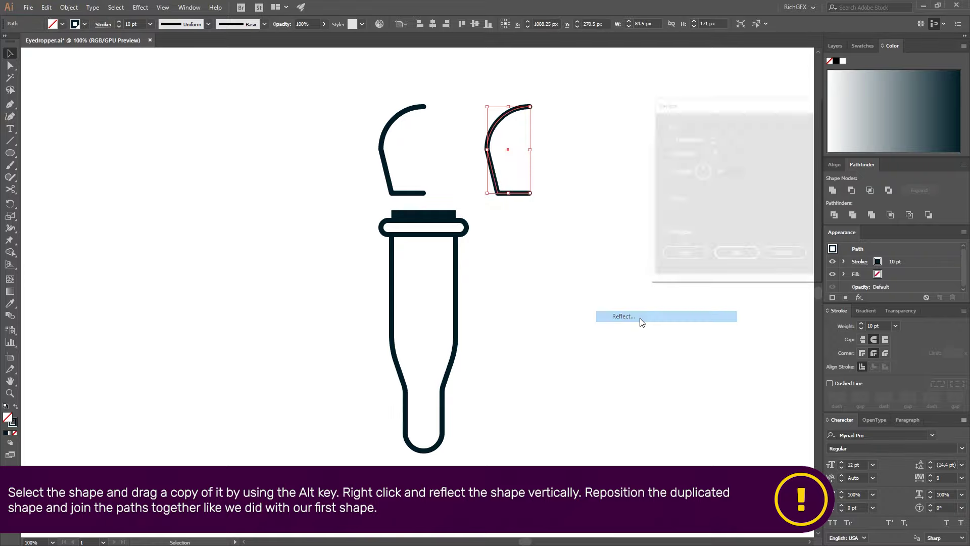
{"action": "left_click", "coordinate": [736, 253]}
{"action": "left_click_drag", "start_coordinate": [515, 113], "coordinate": [450, 113]}
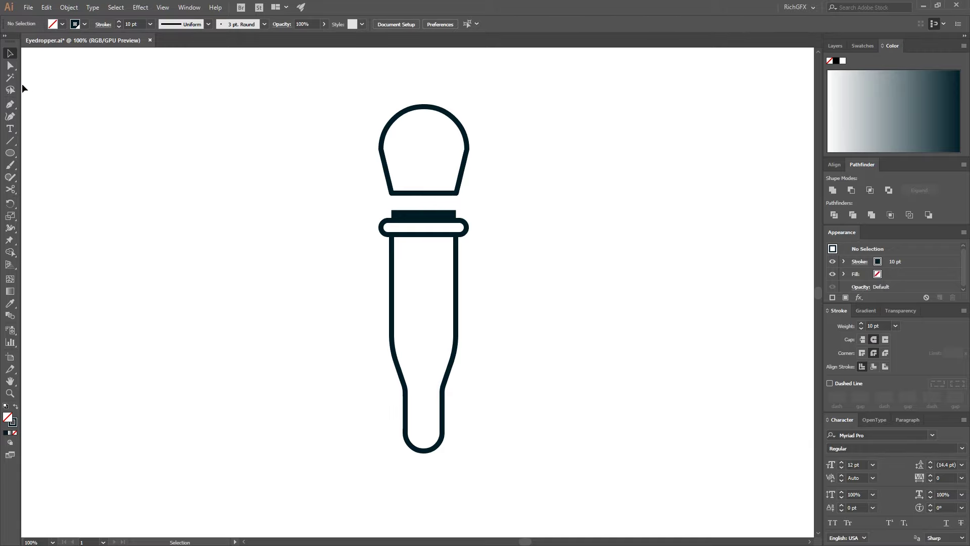
Narrow the bulb's base by nudging its two lower corner points inward by equal amounts.
{"action": "left_click", "coordinate": [10, 65]}
{"action": "left_click_drag", "start_coordinate": [373, 191], "coordinate": [404, 203]}
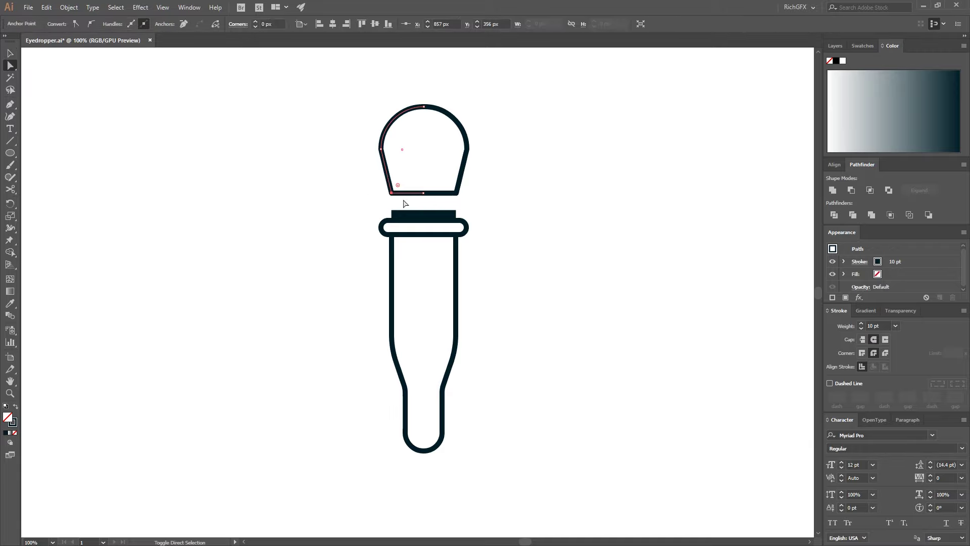
{"action": "key", "text": "shift+Right"}
{"action": "left_click_drag", "start_coordinate": [465, 212], "coordinate": [412, 184]}
{"action": "key", "text": "shift+Left"}
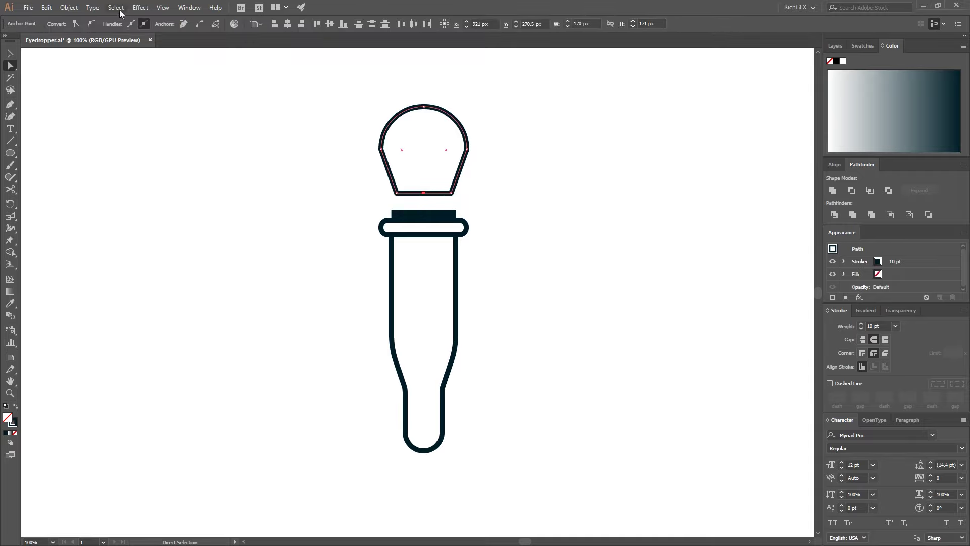
Join the two bulb halves at both pairs of open ends into one closed path, then deselect it.
{"action": "left_click", "coordinate": [69, 8]}
{"action": "mouse_move", "coordinate": [123, 241]}
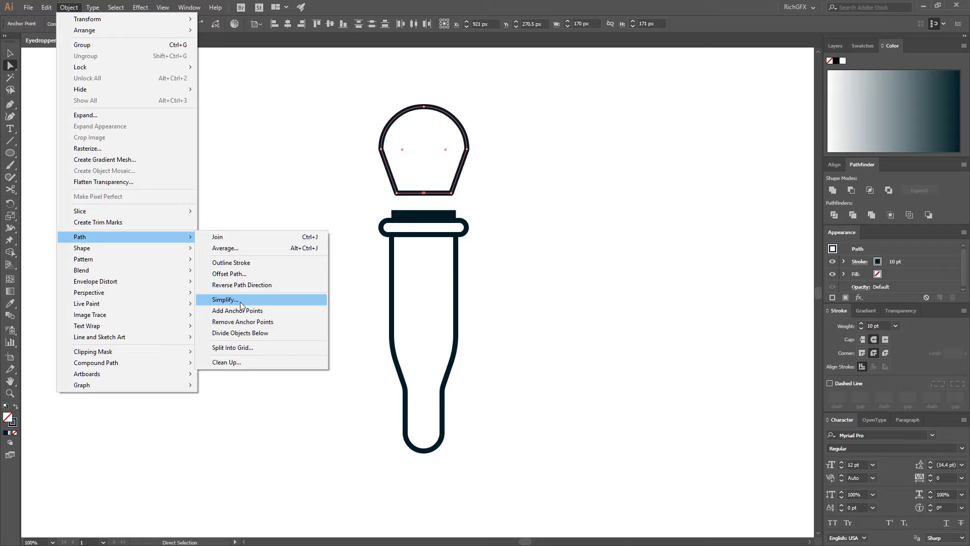
{"action": "left_click", "coordinate": [233, 237]}
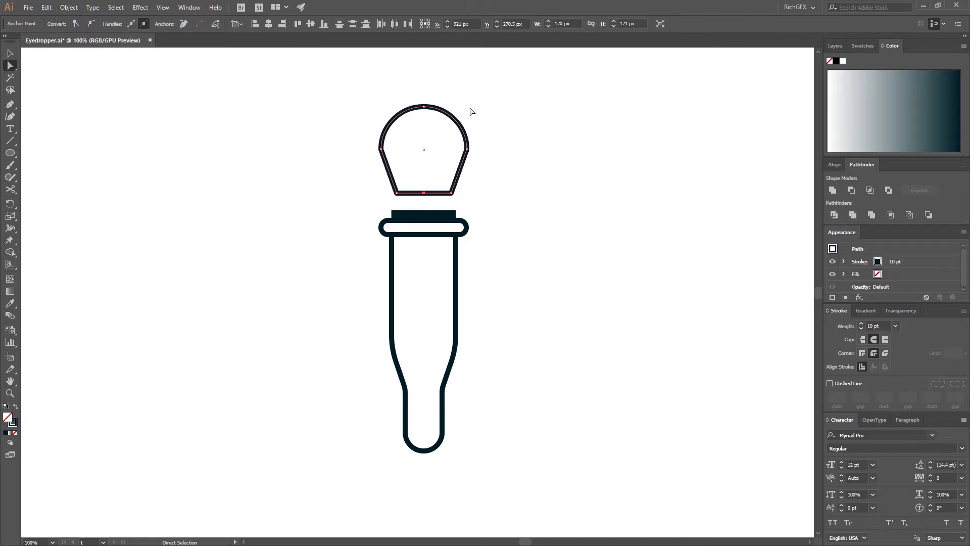
{"action": "left_click", "coordinate": [68, 8]}
{"action": "mouse_move", "coordinate": [121, 239]}
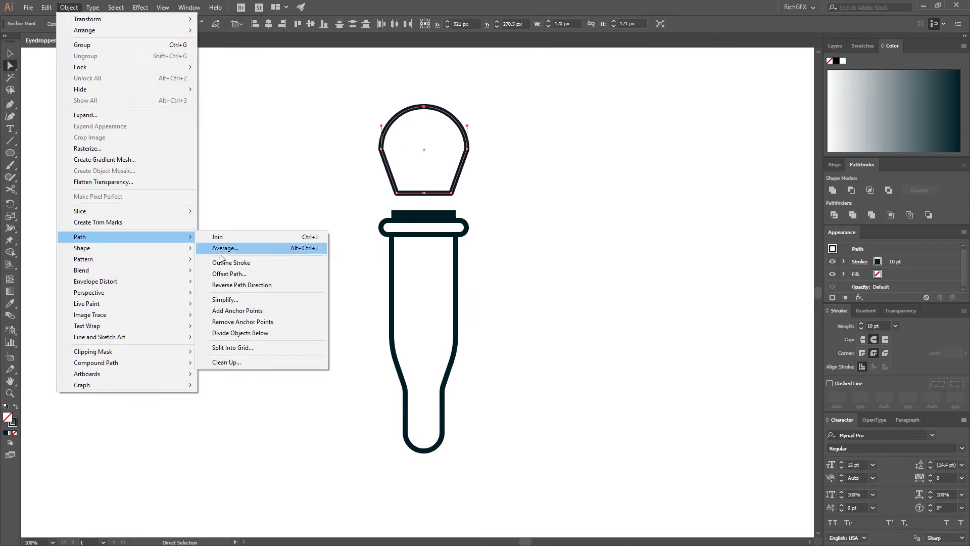
{"action": "left_click", "coordinate": [237, 238]}
{"action": "left_click", "coordinate": [557, 189]}
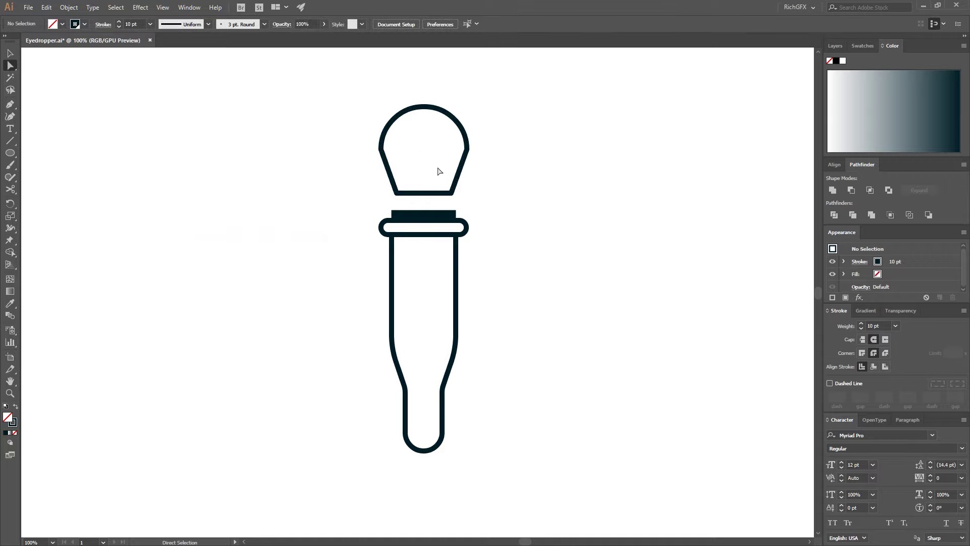
Delete the redundant middle anchor point on the bulb's flat base, then deselect the shape.
{"action": "left_click", "coordinate": [462, 158]}
{"action": "key", "text": "minus"}
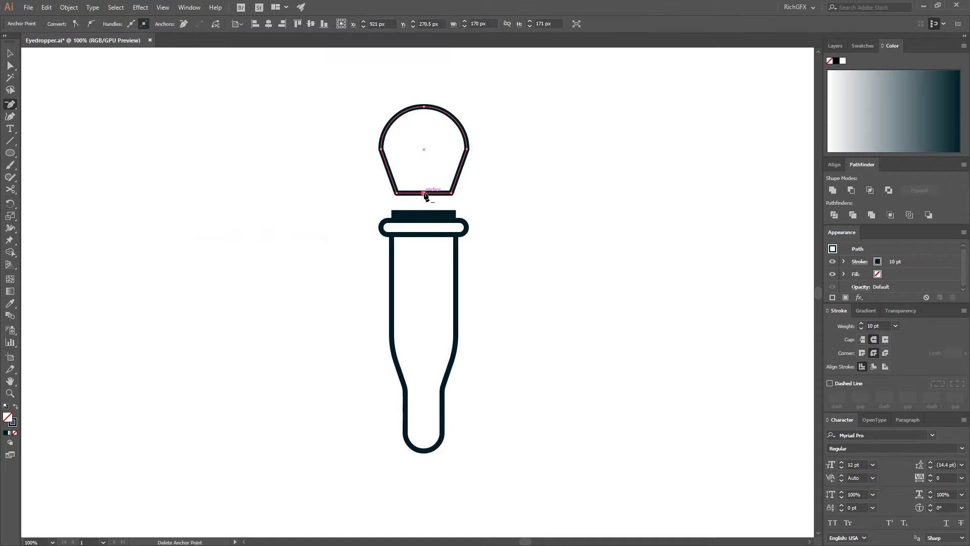
{"action": "left_click", "coordinate": [425, 194]}
{"action": "key", "text": "v"}
{"action": "left_click", "coordinate": [494, 157]}
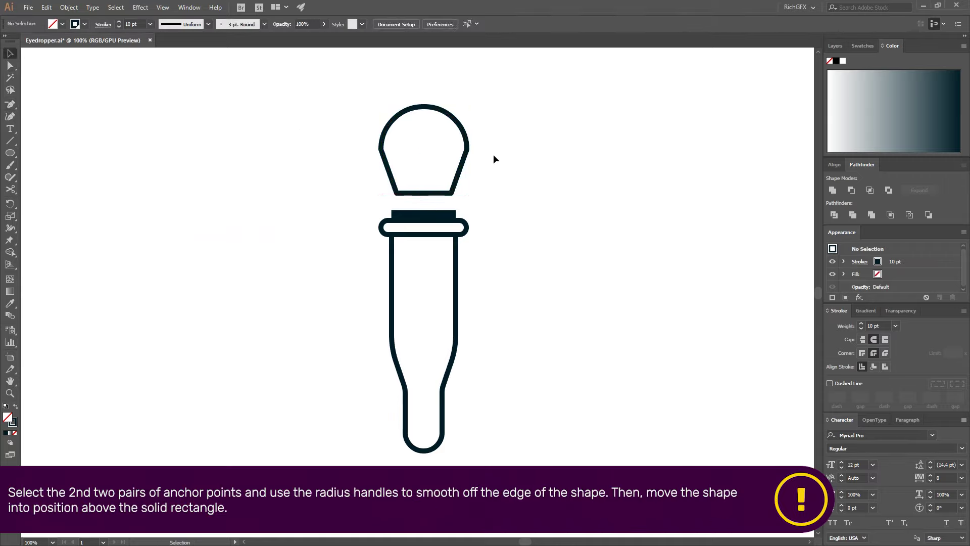
Smooth the bulb's two side corners where the curve meets the taper, using a radius of about 81.5 px.
{"action": "left_click_drag", "start_coordinate": [494, 154], "coordinate": [349, 142]}
{"action": "left_click", "coordinate": [10, 65]}
{"action": "left_click", "coordinate": [518, 151]}
{"action": "left_click_drag", "start_coordinate": [465, 143], "coordinate": [428, 154]}
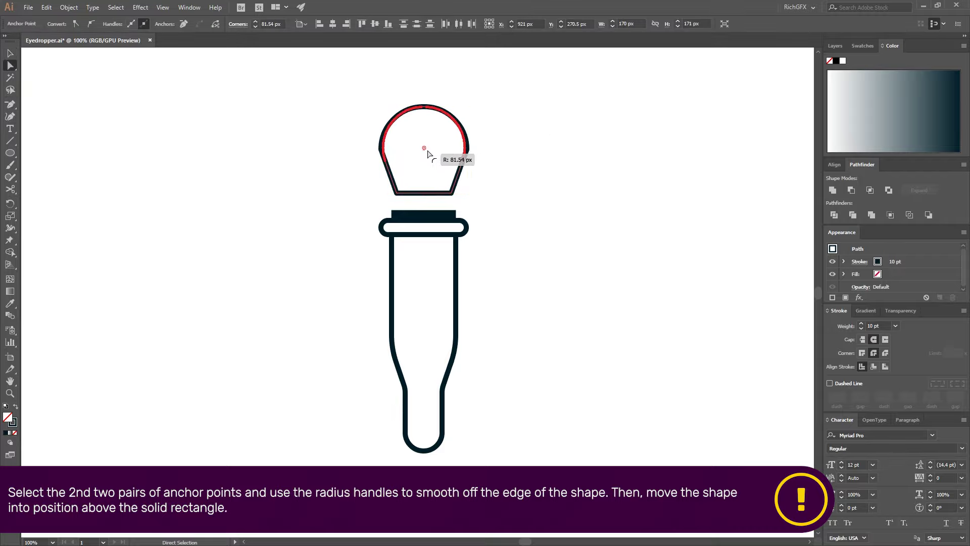
{"action": "left_click", "coordinate": [498, 194]}
Move the bulb straight down so its flat base rests on the solid rectangle.
{"action": "key", "text": "v"}
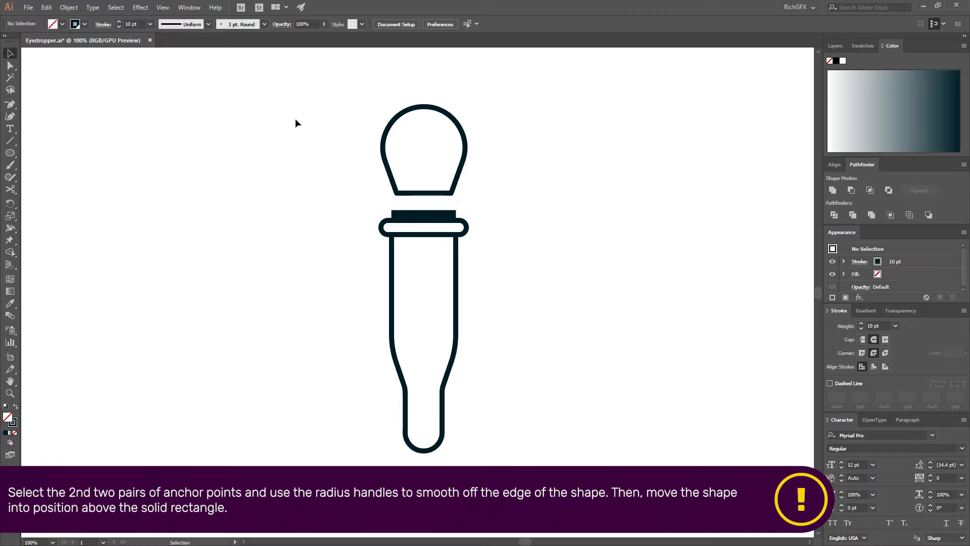
{"action": "left_click", "coordinate": [462, 146]}
{"action": "left_click_drag", "start_coordinate": [424, 150], "coordinate": [423, 167]}
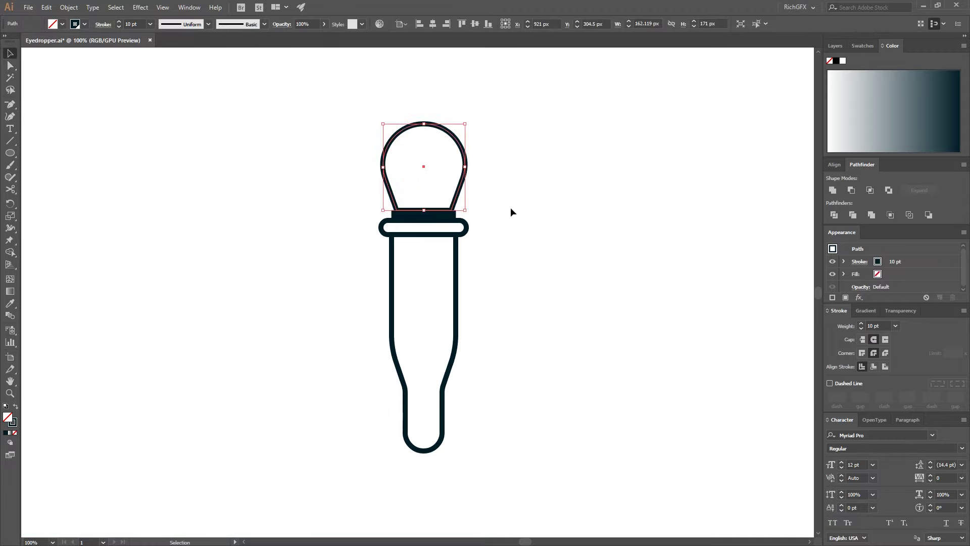
Draw a straight vertical line about 194 px long inside the glass tube, near its right wall.
{"action": "left_click", "coordinate": [511, 207]}
{"action": "left_click_drag", "start_coordinate": [580, 328], "coordinate": [550, 301]}
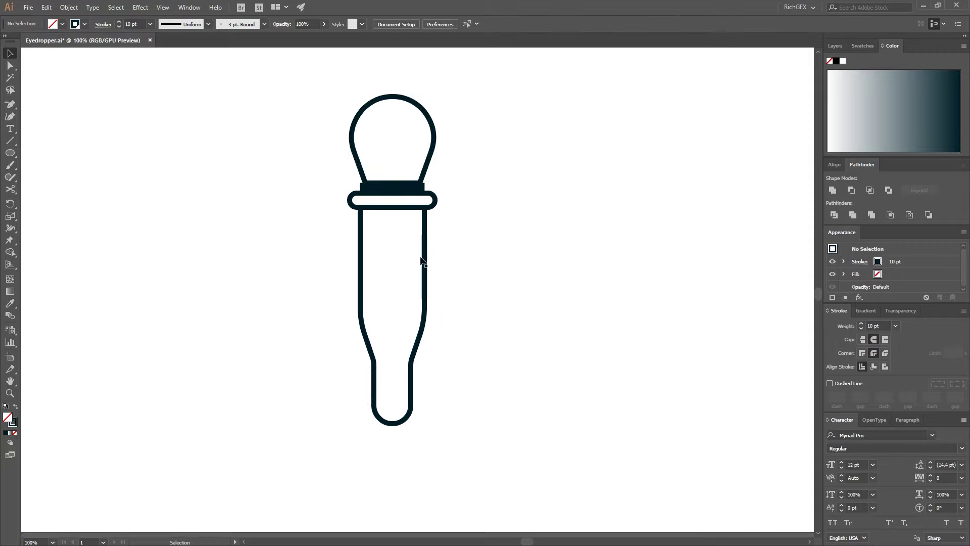
{"action": "left_click_drag", "start_coordinate": [11, 105], "coordinate": [45, 106]}
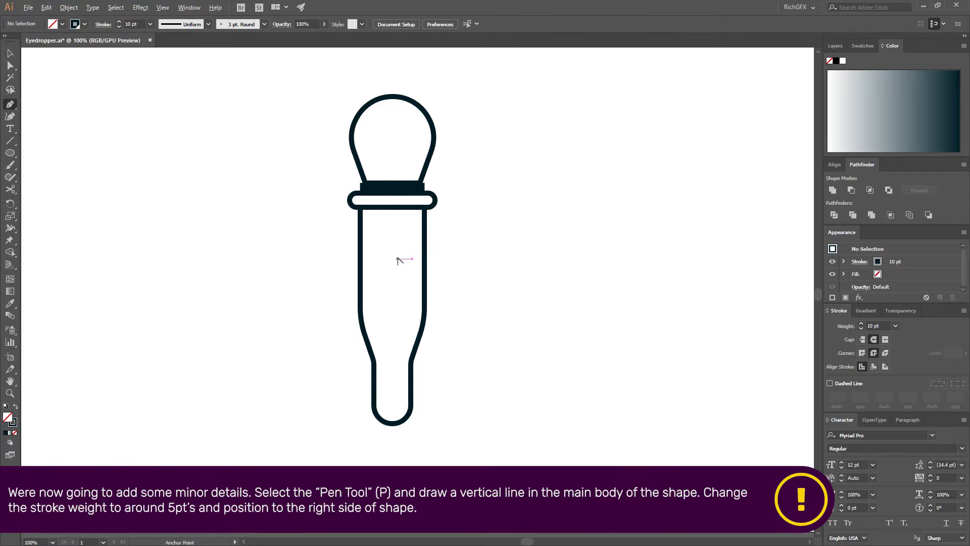
{"action": "scroll", "coordinate": [400, 260], "scroll_direction": "up", "scroll_amount": 1}
{"action": "left_click", "coordinate": [419, 198]}
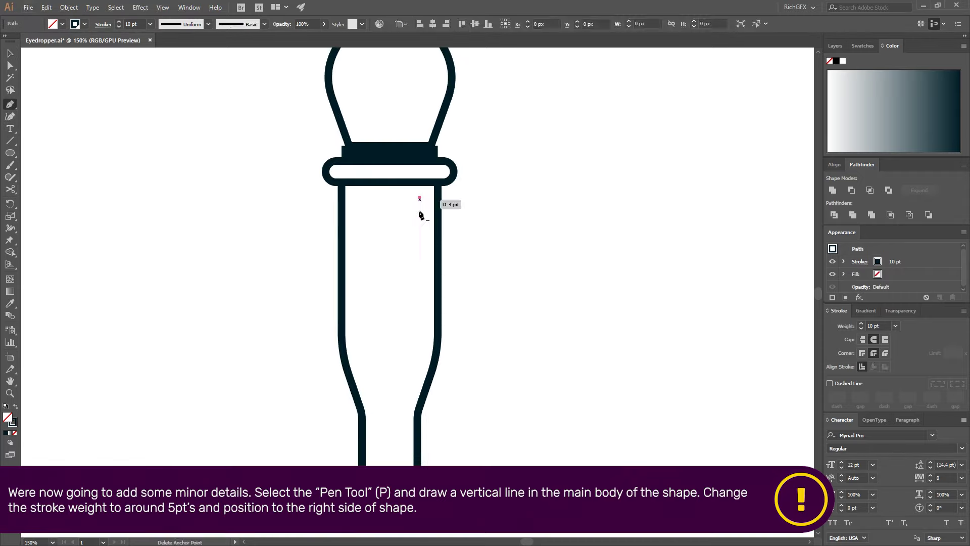
{"action": "left_click", "coordinate": [420, 345]}
{"action": "left_click", "coordinate": [453, 287], "text": "ctrl"}
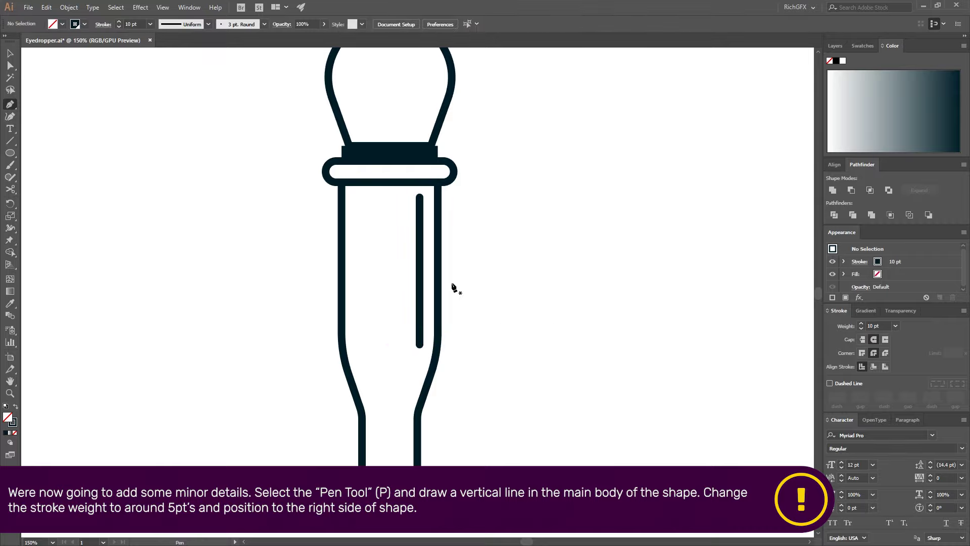
Set the stroke weight of the vertical line inside the tube to 5 pt, then deselect it.
{"action": "left_click", "coordinate": [11, 66]}
{"action": "left_click", "coordinate": [10, 53]}
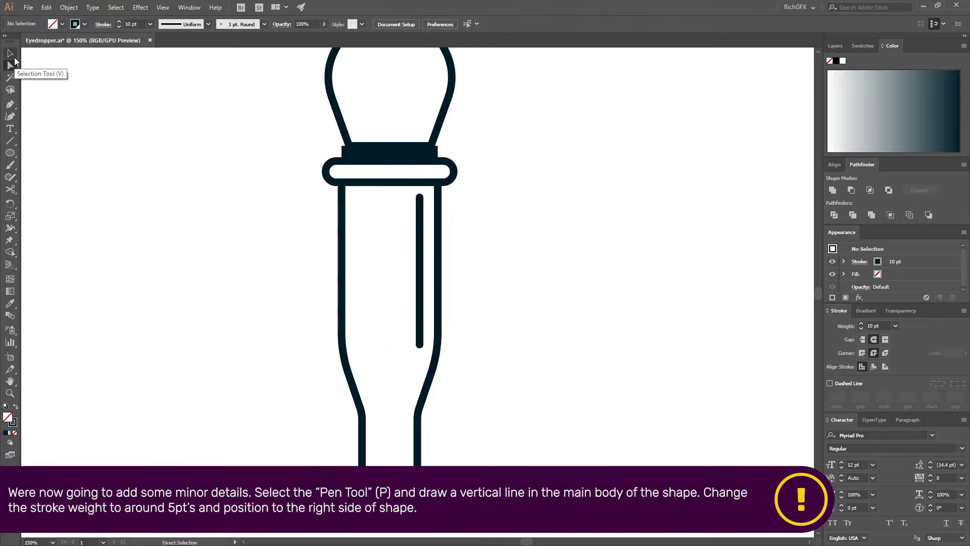
{"action": "left_click", "coordinate": [420, 255]}
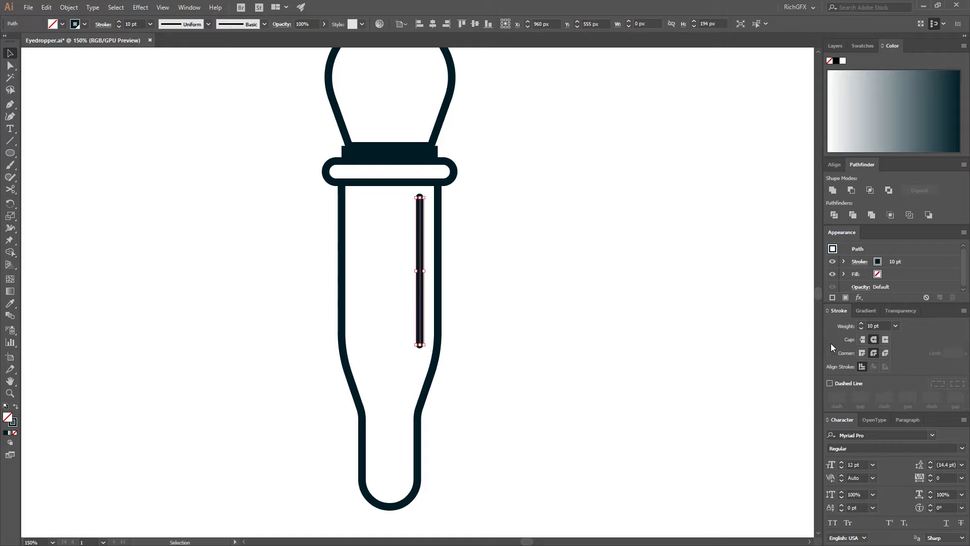
{"action": "double_click", "coordinate": [874, 325]}
{"action": "type", "text": "5"}
{"action": "key", "text": "Return"}
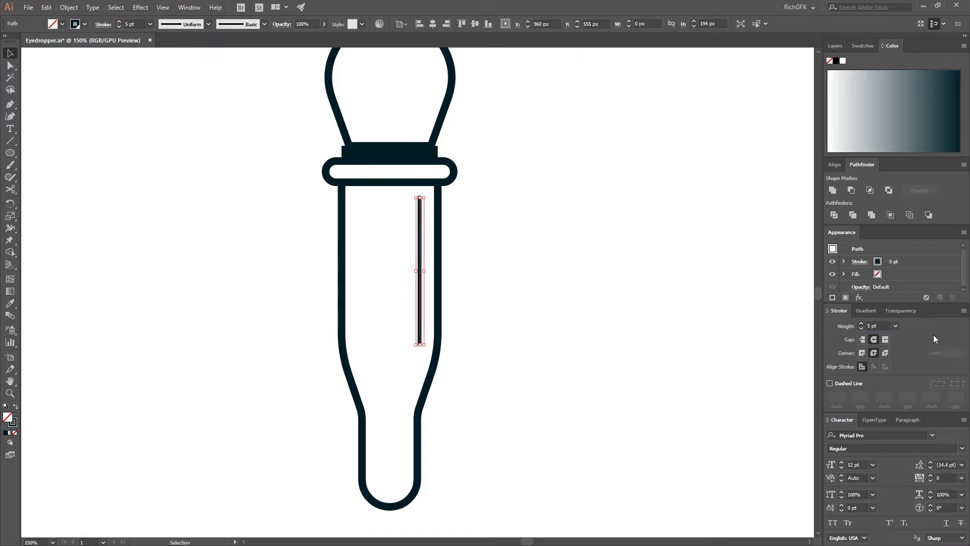
{"action": "left_click", "coordinate": [583, 251]}
Add three closely spaced anchor points near the upper end of the tube's highlight line and delete the middle one to break the line.
{"action": "scroll", "coordinate": [420, 256], "scroll_direction": "up", "scroll_amount": 2}
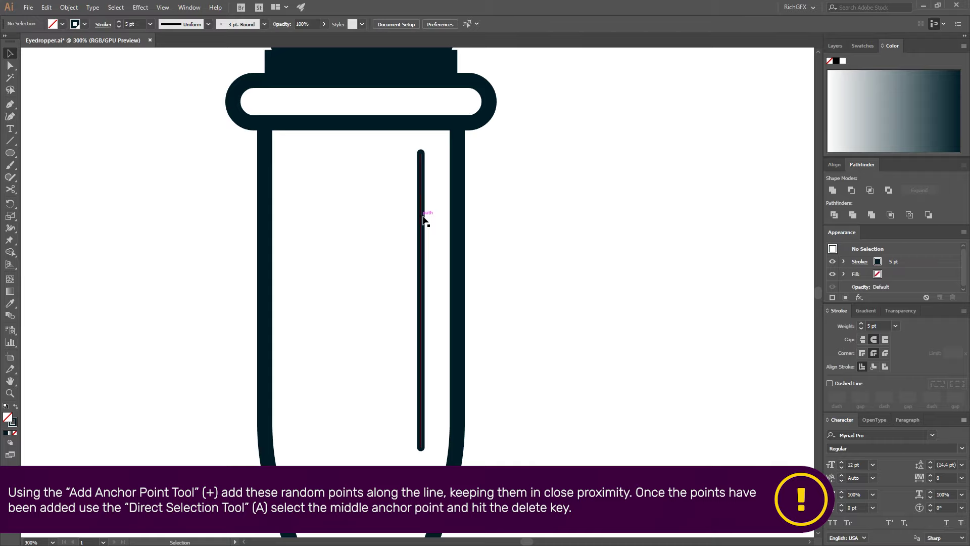
{"action": "key", "text": "plus"}
{"action": "left_click", "coordinate": [421, 189]}
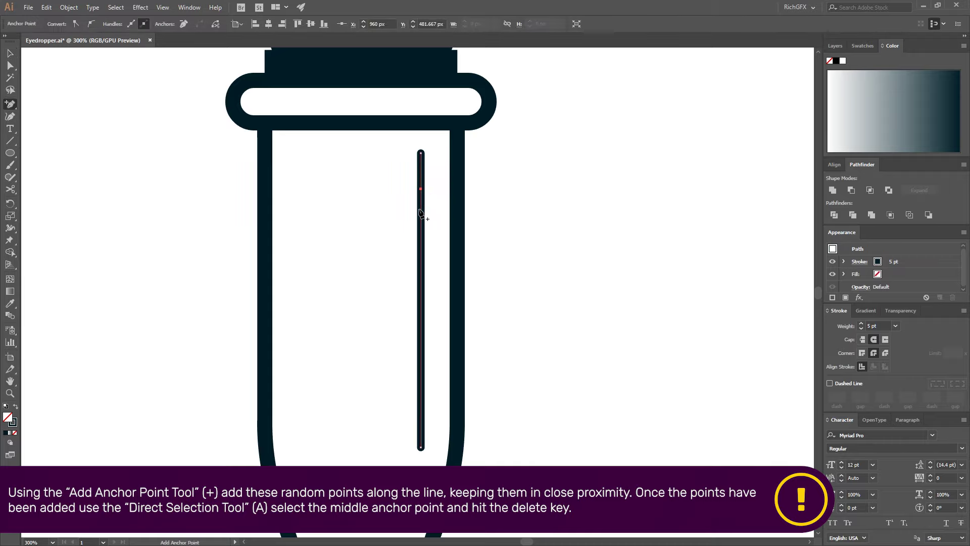
{"action": "left_click", "coordinate": [420, 216]}
{"action": "left_click", "coordinate": [421, 241]}
{"action": "key", "text": "a"}
{"action": "left_click", "coordinate": [421, 216]}
{"action": "key", "text": "Delete"}
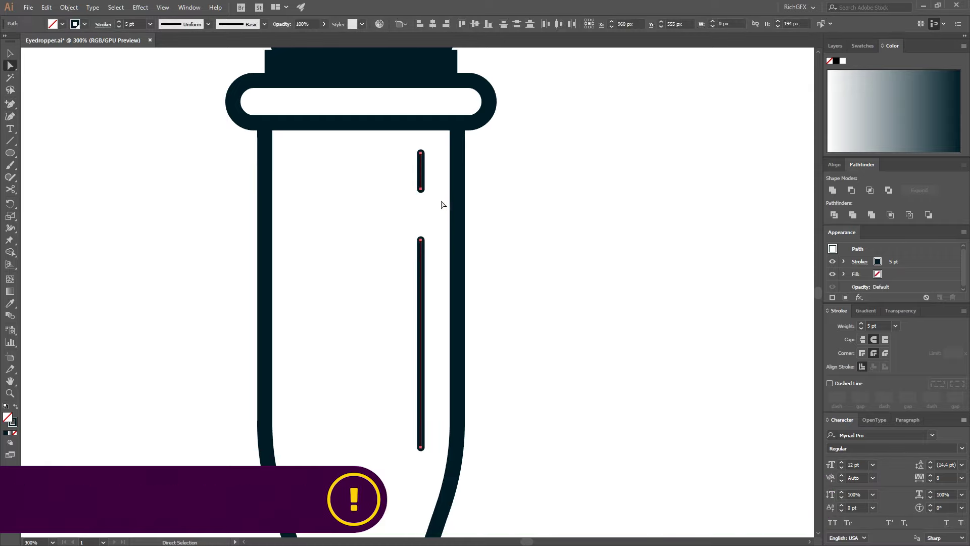
Narrow the upper gap by moving the top end of the longer highlight segment straight up toward the short dash.
{"action": "left_click", "coordinate": [421, 189]}
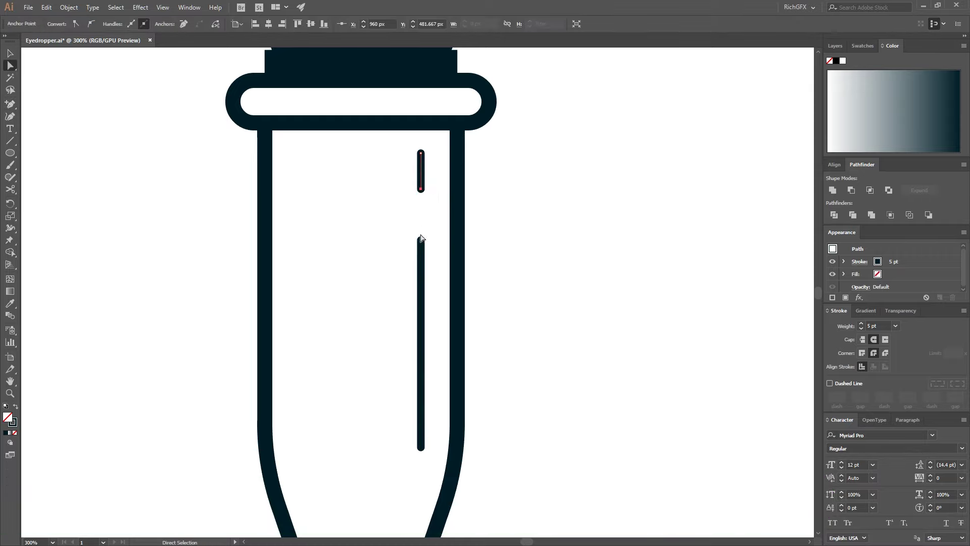
{"action": "left_click_drag", "start_coordinate": [420, 241], "coordinate": [420, 224]}
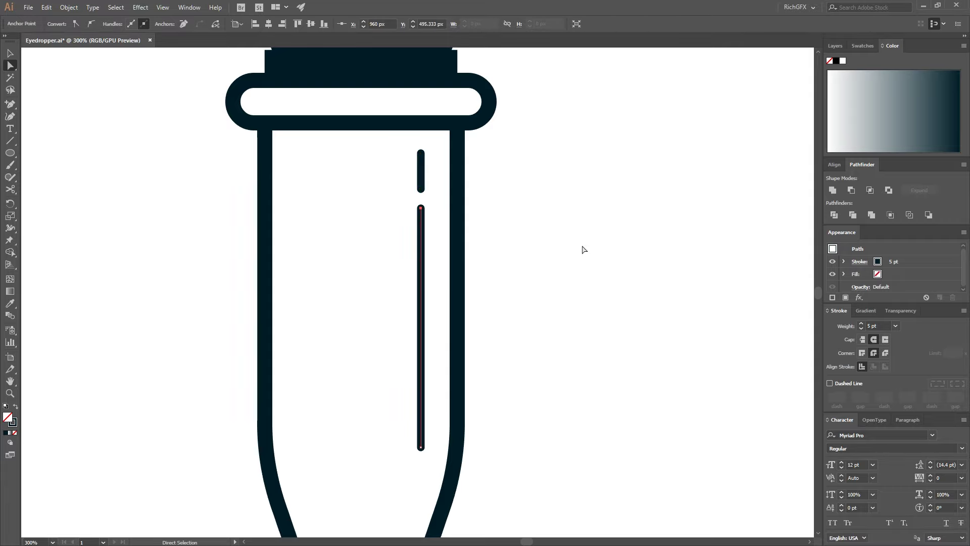
{"action": "key", "text": "Up"}
{"action": "key", "text": "Up"}
{"action": "key", "text": "Up"}
Add three anchor points midway along the long highlight segment and delete the middle one to open a second gap.
{"action": "key", "text": "plus"}
{"action": "left_click", "coordinate": [421, 332]}
{"action": "left_click", "coordinate": [421, 347]}
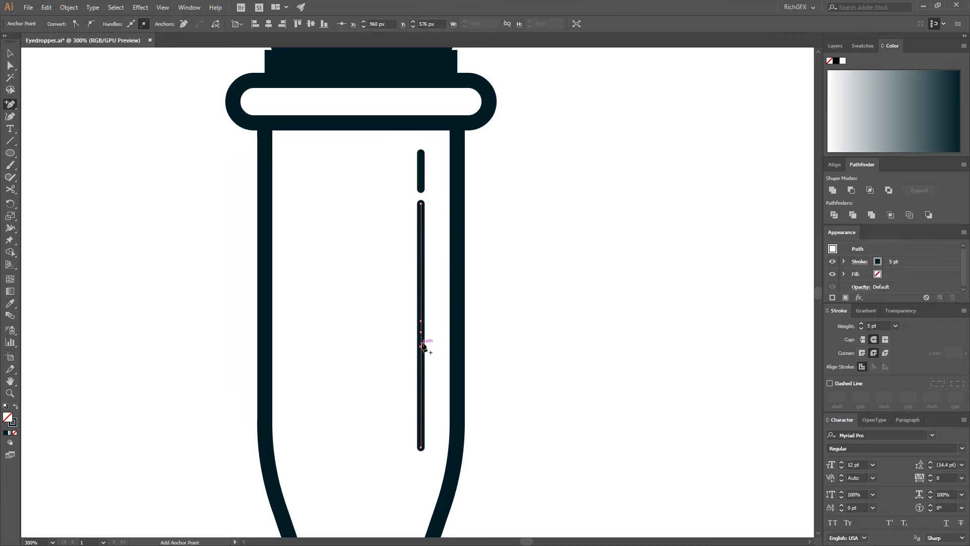
{"action": "key", "text": "a"}
{"action": "left_click", "coordinate": [422, 334]}
{"action": "key", "text": "Delete"}
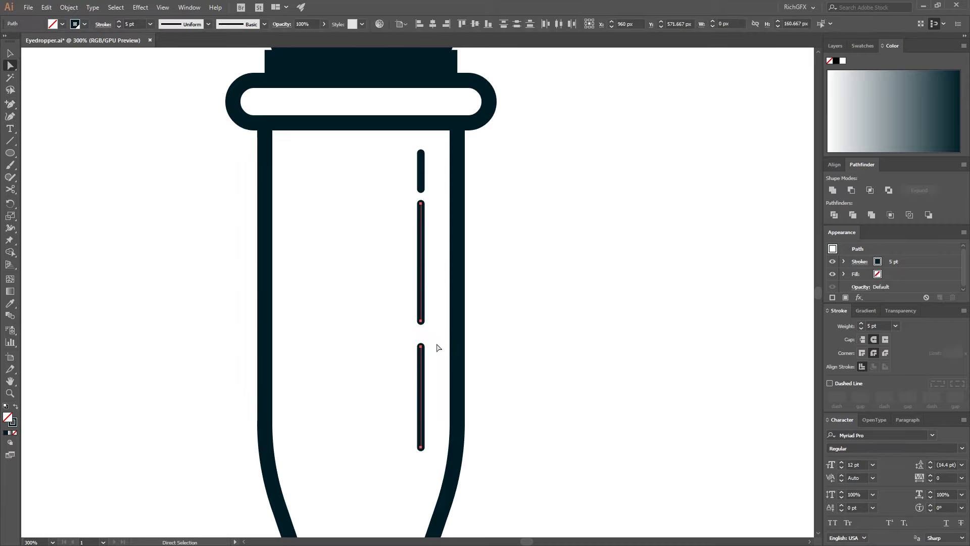
Narrow the second gap by nudging the top end of the lowest highlight segment upward.
{"action": "left_click", "coordinate": [421, 346]}
{"action": "key", "text": "Up"}
{"action": "key", "text": "Up"}
{"action": "key", "text": "Up"}
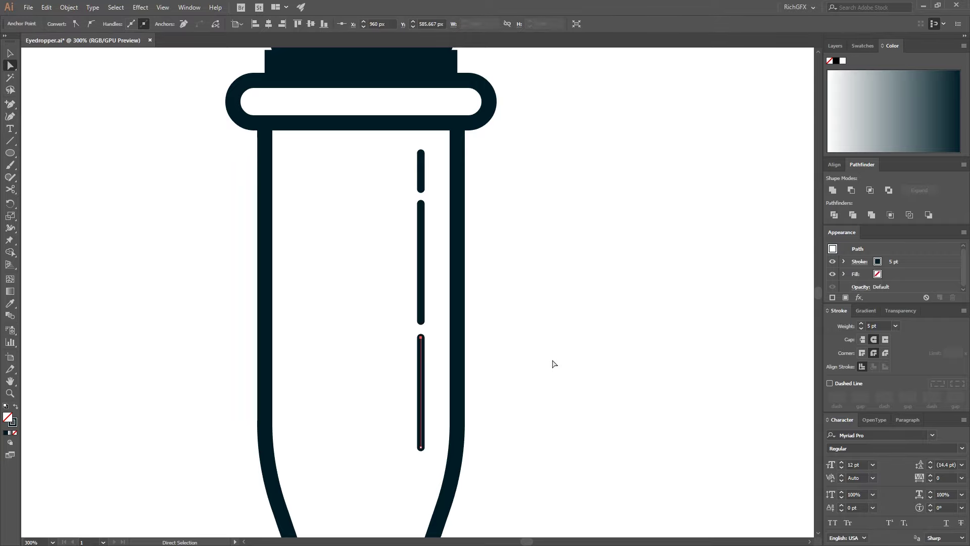
Add three anchor points near the bottom of the lowest segment and delete the middle one, leaving a short dash at the end.
{"action": "key", "text": "plus"}
{"action": "left_click", "coordinate": [421, 439]}
{"action": "left_click", "coordinate": [421, 434]}
{"action": "left_click", "coordinate": [421, 426]}
{"action": "key", "text": "a"}
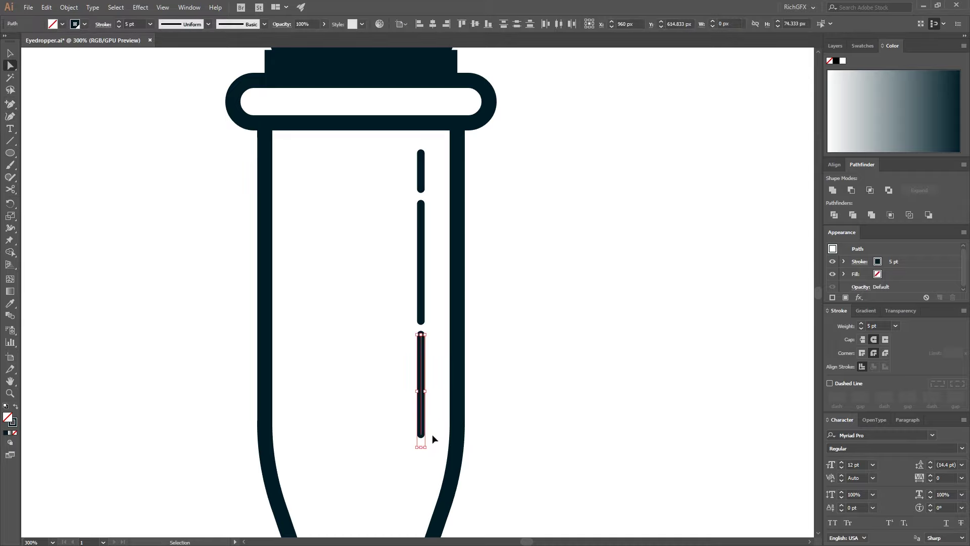
{"action": "key", "text": "Delete"}
{"action": "left_click", "coordinate": [515, 436]}
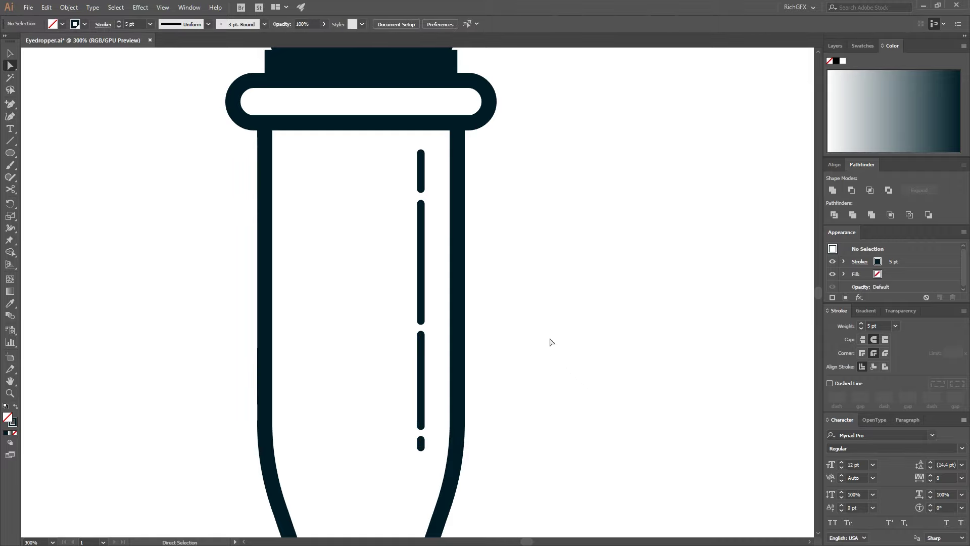
Duplicate the two uppermost highlight dashes and move the copies just outside the tube's right wall.
{"action": "left_click", "coordinate": [422, 224]}
{"action": "left_click", "coordinate": [10, 53]}
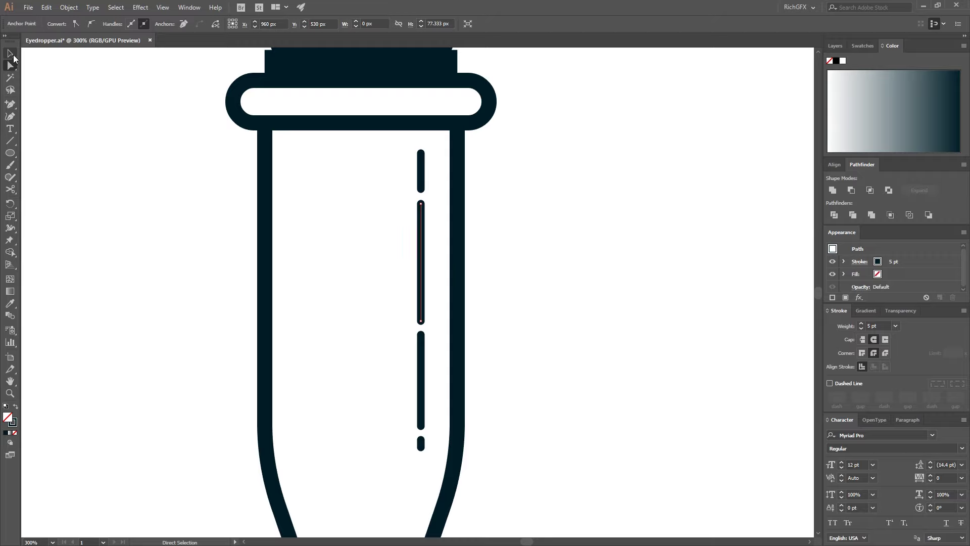
{"action": "left_click", "coordinate": [421, 175]}
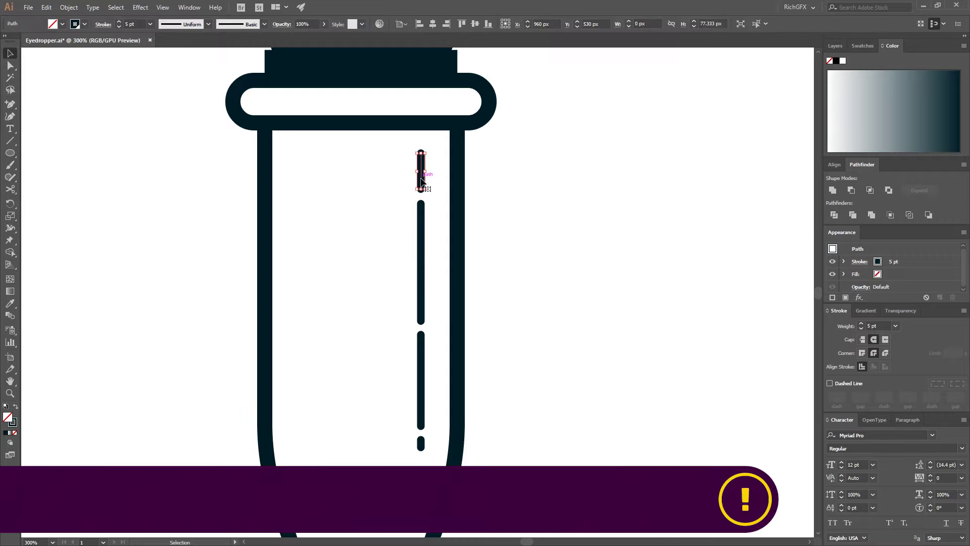
{"action": "left_click", "coordinate": [423, 220], "text": "shift"}
{"action": "key", "text": "ctrl+c"}
{"action": "key", "text": "ctrl+v"}
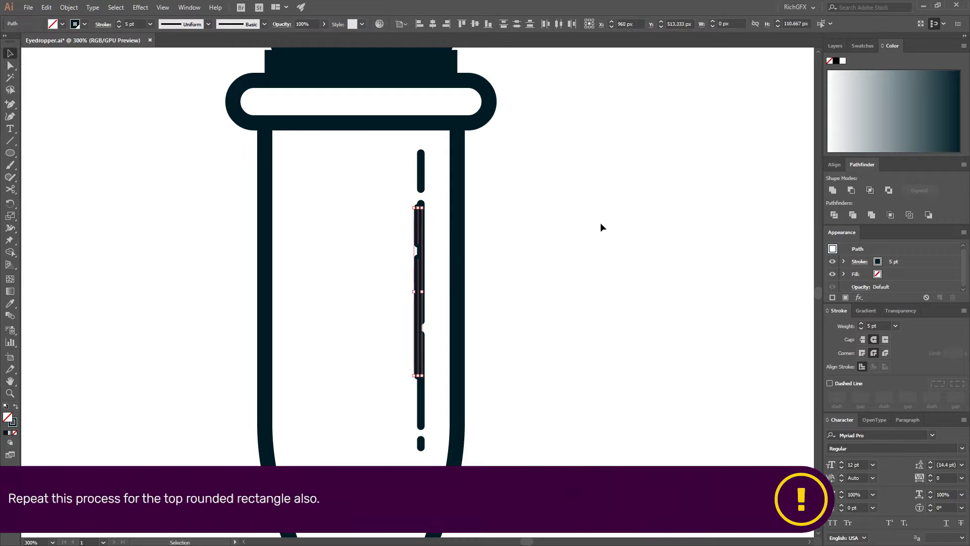
{"action": "key", "text": "shift+Right"}
{"action": "key", "text": "shift+Right"}
{"action": "key", "text": "shift+Right"}
{"action": "key", "text": "shift+Right"}
{"action": "key", "text": "shift+Right"}
{"action": "key", "text": "shift+Right"}
{"action": "key", "text": "shift+Right"}
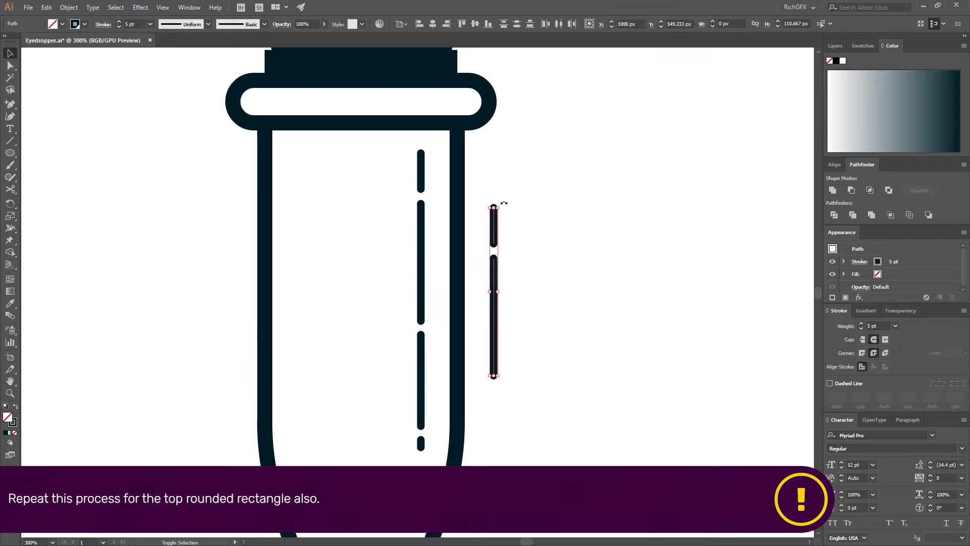
Rotate the copied dashes 90 degrees to horizontal and shorten them to about 58 px overall.
{"action": "left_click_drag", "start_coordinate": [504, 203], "coordinate": [558, 301]}
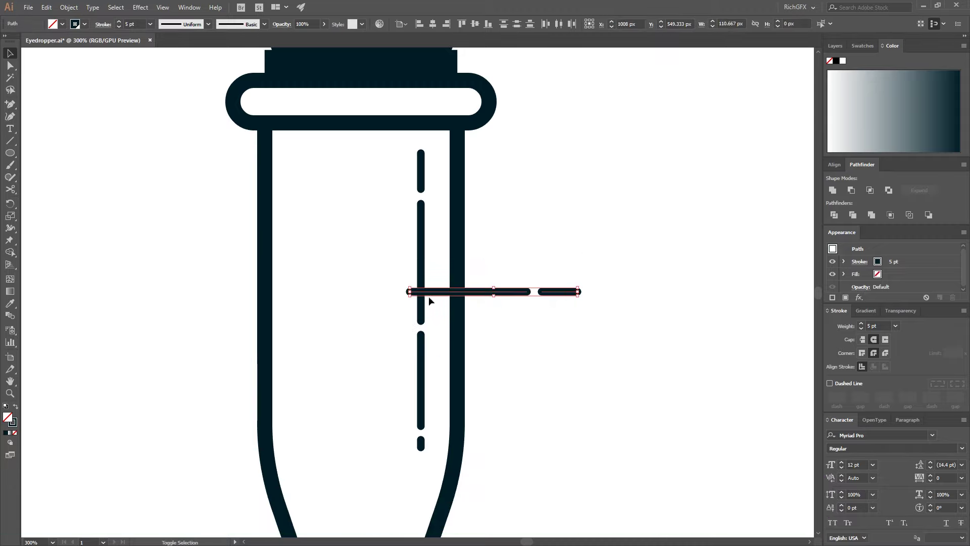
{"action": "left_click_drag", "start_coordinate": [409, 293], "coordinate": [488, 292]}
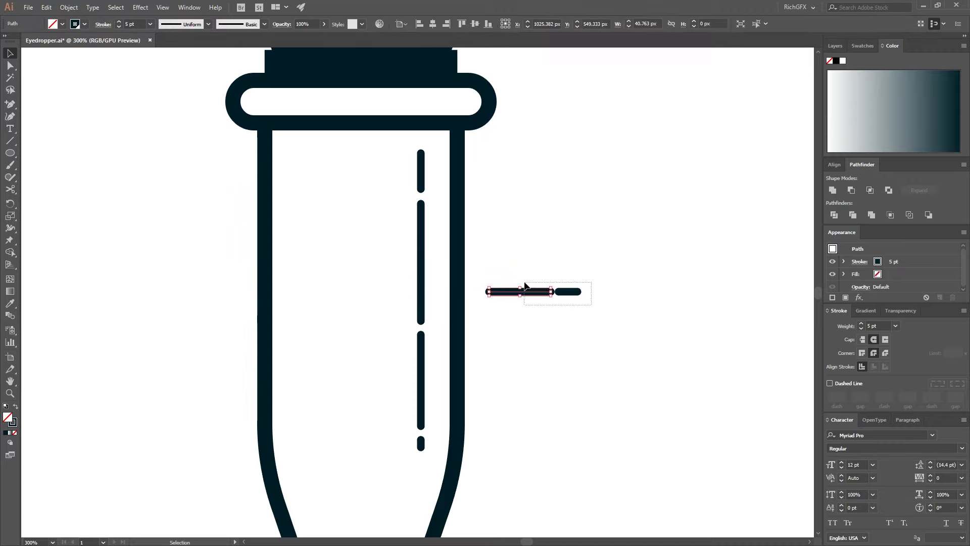
Move the two horizontal dashes into the rounded rim, along the upper right of its inner area, then deselect them.
{"action": "left_click_drag", "start_coordinate": [539, 293], "coordinate": [423, 95]}
{"action": "key", "text": "Down"}
{"action": "key", "text": "Down"}
{"action": "key", "text": "Down"}
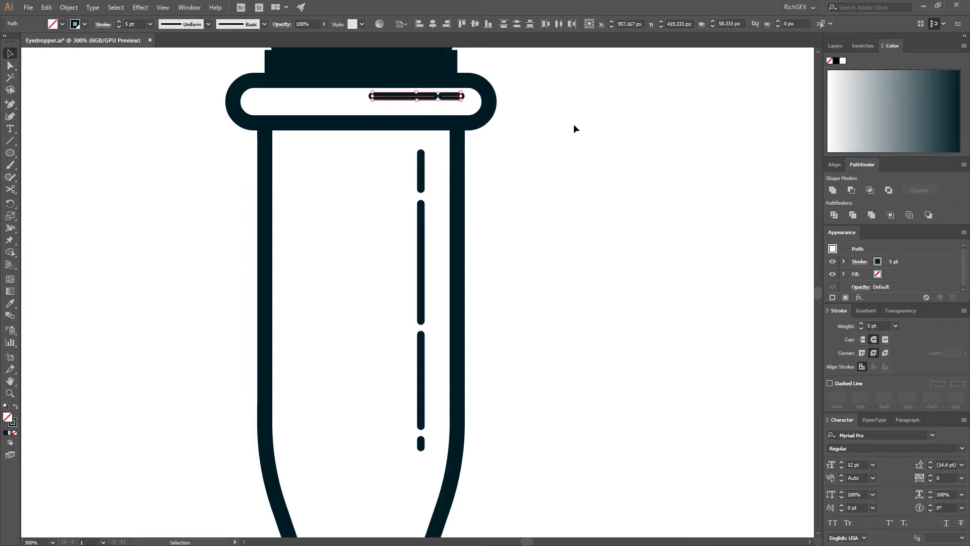
{"action": "key", "text": "Up"}
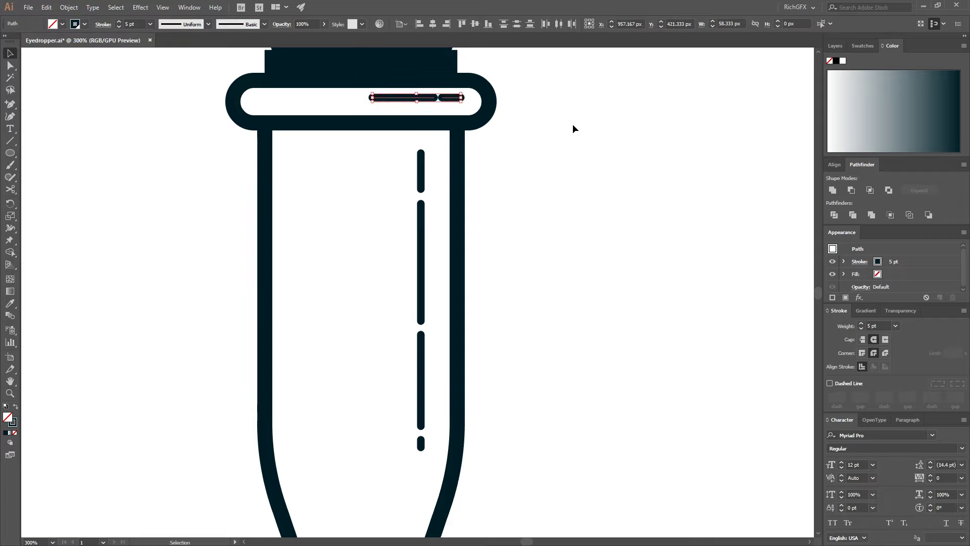
{"action": "key", "text": "Left"}
{"action": "key", "text": "Left"}
{"action": "left_click", "coordinate": [554, 125]}
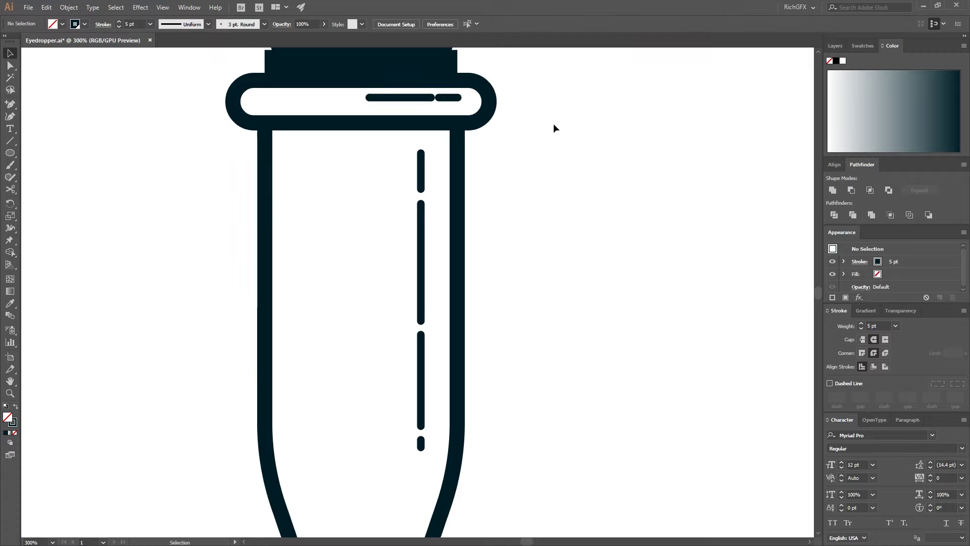
Widen the gap between the two rim dashes by nudging the longer dash left, then deselect it.
{"action": "left_click", "coordinate": [400, 104]}
{"action": "key", "text": "Left"}
{"action": "key", "text": "Left"}
{"action": "key", "text": "Left"}
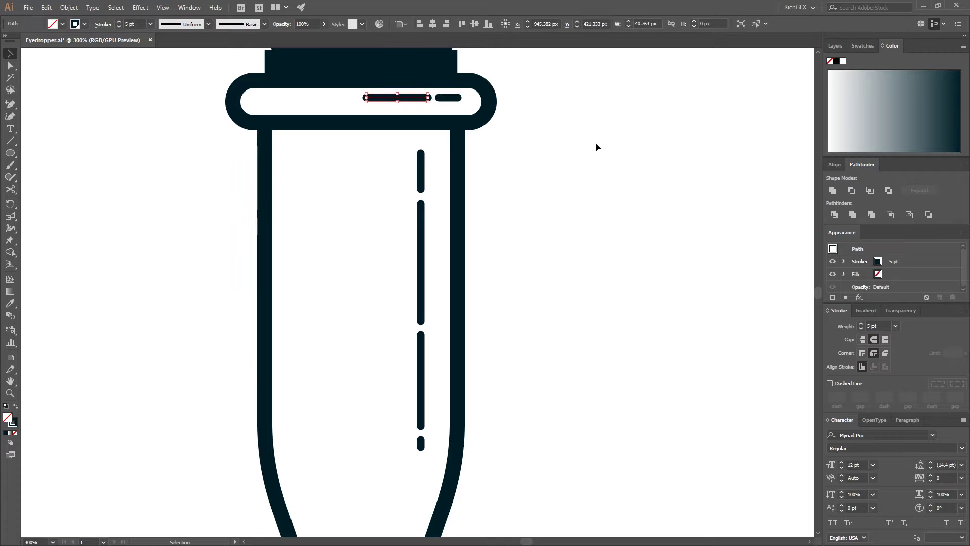
{"action": "key", "text": "Right"}
{"action": "left_click", "coordinate": [552, 145]}
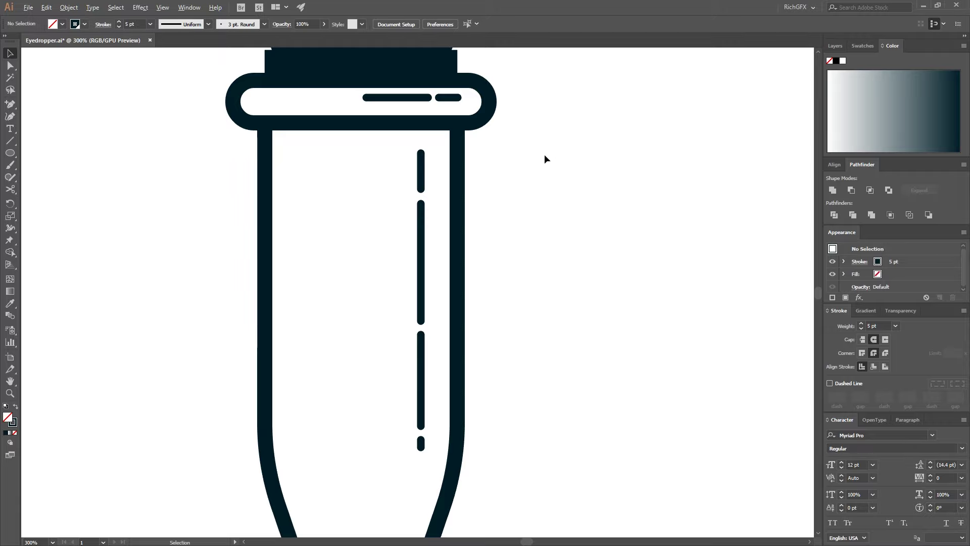
Draw a circle about 119 px in diameter on the empty area to the right of the bulb.
{"action": "scroll", "coordinate": [544, 154], "scroll_direction": "down", "scroll_amount": 1}
{"action": "left_click_drag", "start_coordinate": [573, 137], "coordinate": [589, 269]}
{"action": "left_click_drag", "start_coordinate": [581, 154], "coordinate": [526, 205]}
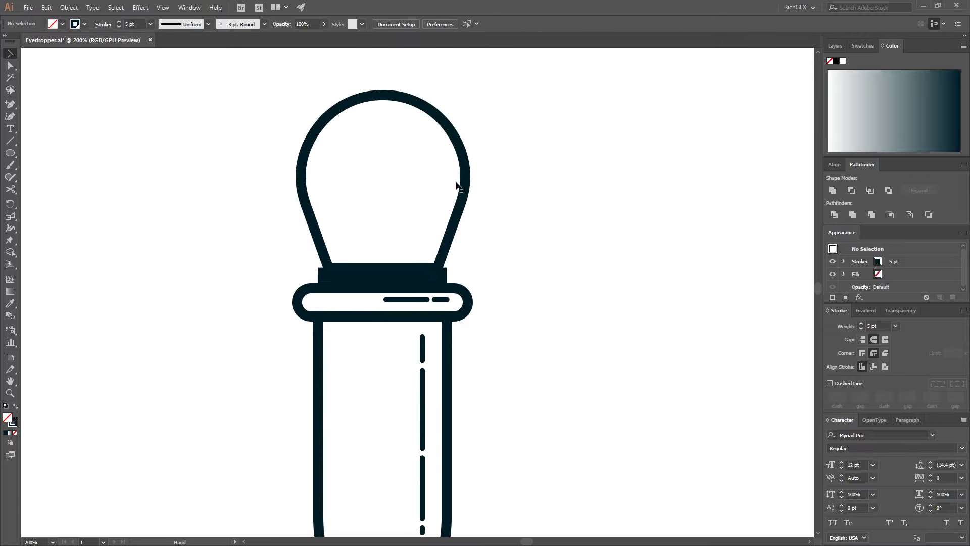
{"action": "left_click", "coordinate": [11, 153]}
{"action": "left_click_drag", "start_coordinate": [528, 133], "coordinate": [623, 252]}
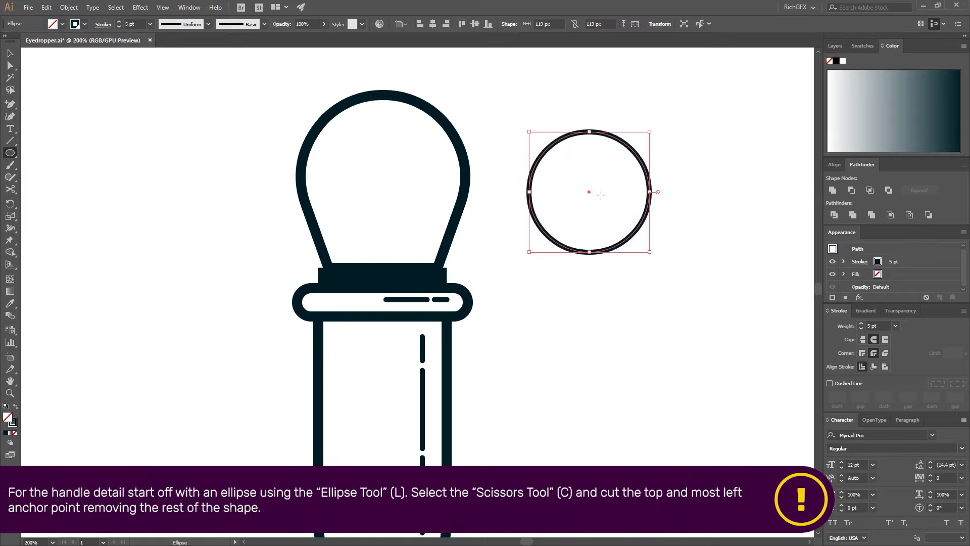
Cut the circle at its leftmost and top anchor points and delete everything except the upper-left quarter arc.
{"action": "key", "text": "c"}
{"action": "left_click", "coordinate": [529, 191]}
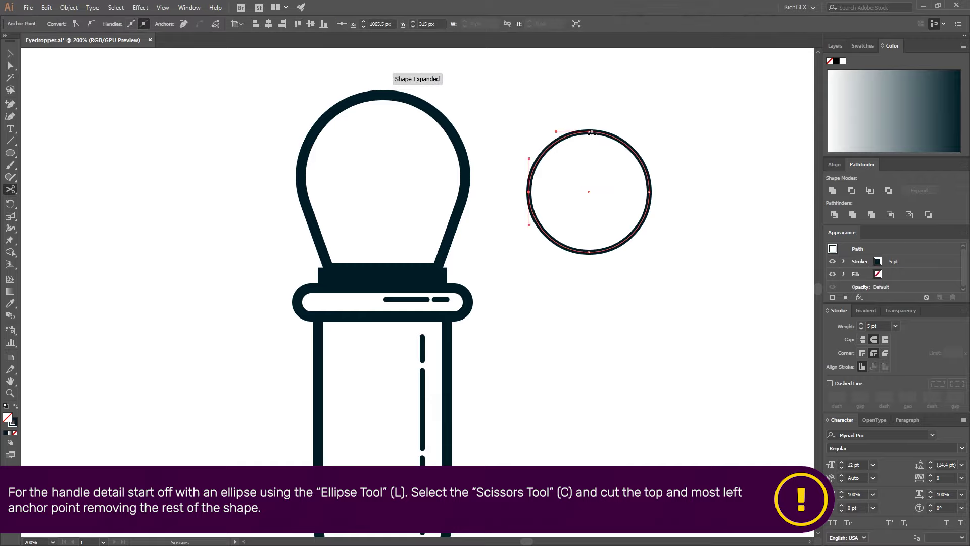
{"action": "left_click", "coordinate": [589, 132]}
{"action": "key", "text": "Delete"}
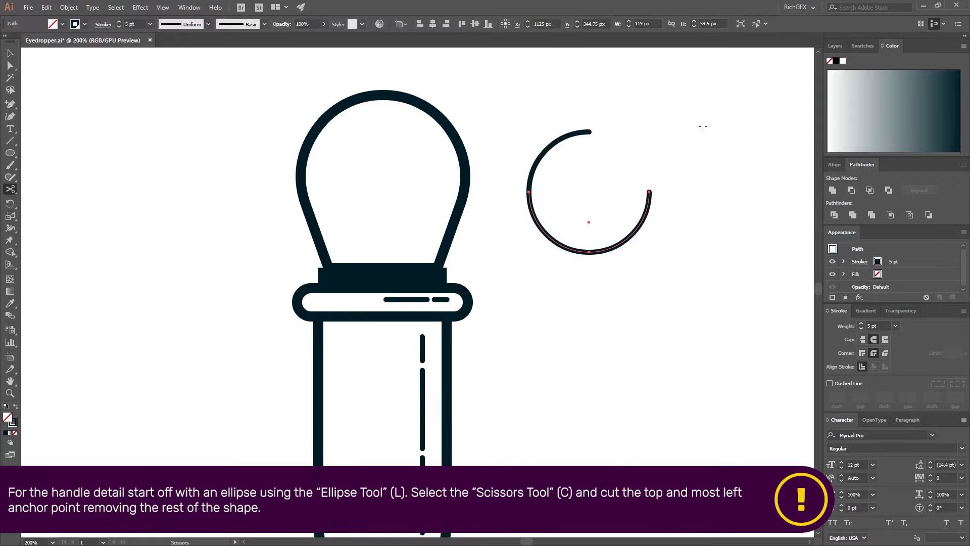
{"action": "key", "text": "Delete"}
{"action": "key", "text": "v"}
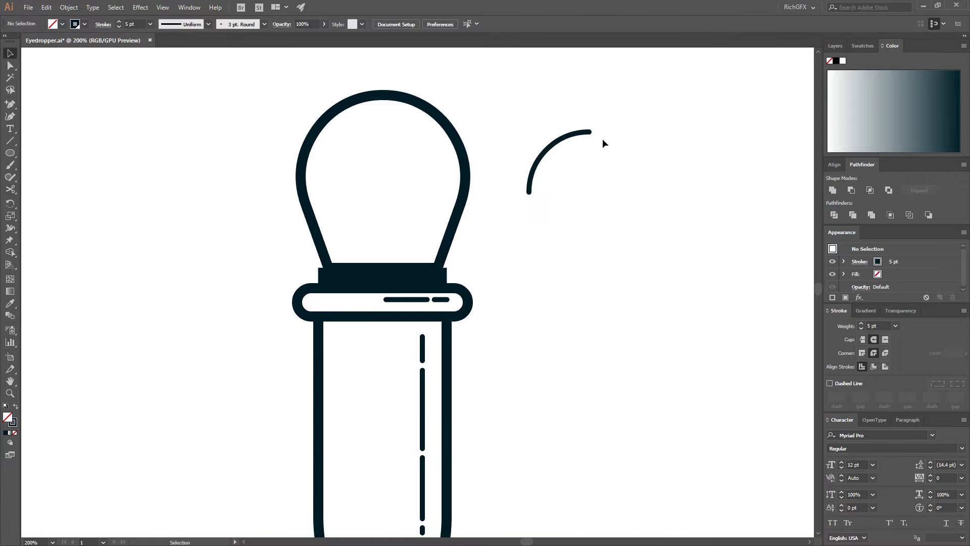
Place the quarter arc inside the upper-left part of the bulb as a highlight, then deselect it.
{"action": "left_click", "coordinate": [552, 144]}
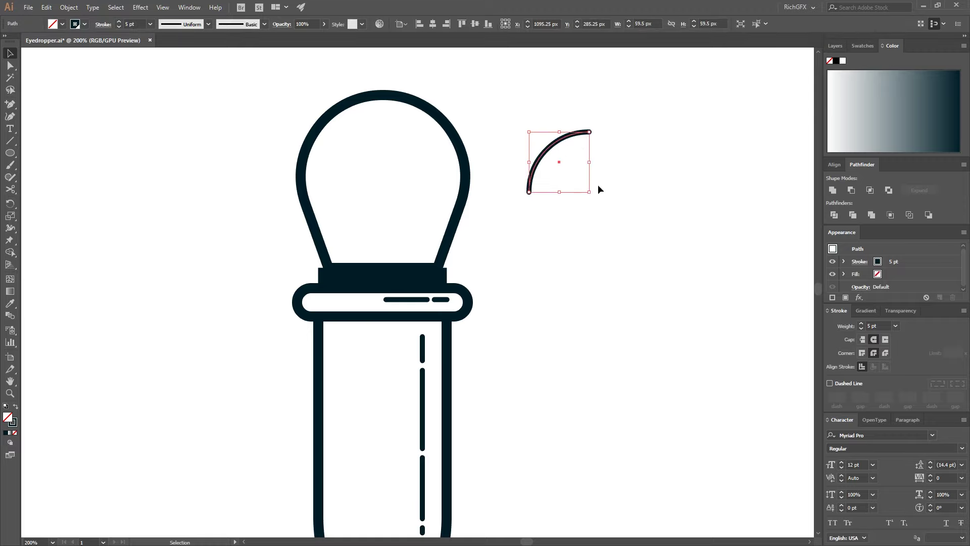
{"action": "left_click_drag", "start_coordinate": [591, 194], "coordinate": [350, 144]}
{"action": "left_click", "coordinate": [597, 252]}
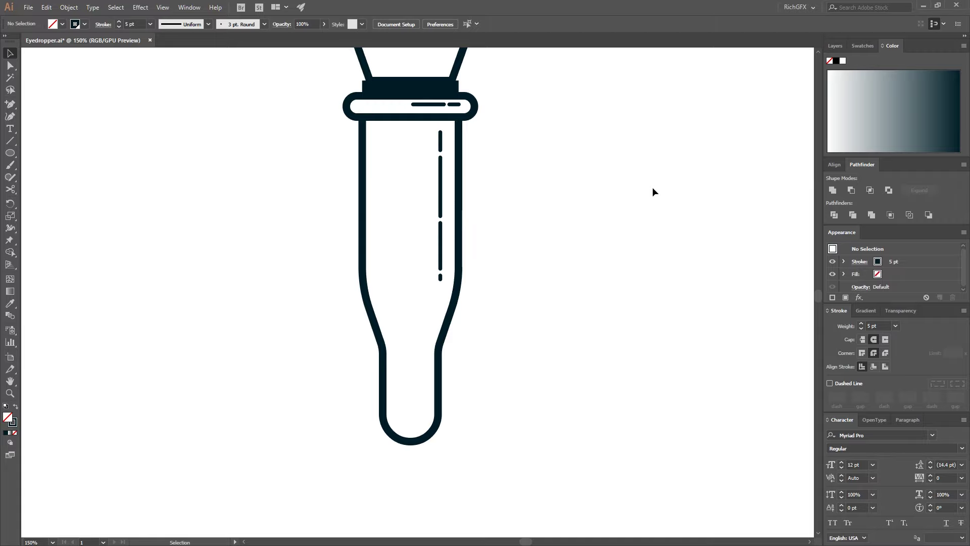
Draw a square about 290 px wide to the right of the tube, with a solid orange fill and no stroke.
{"action": "left_click_drag", "start_coordinate": [10, 153], "coordinate": [51, 154]}
{"action": "mouse_move", "coordinate": [490, 204]}
{"action": "left_mouse_down"}
{"action": "mouse_move", "coordinate": [541, 253]}
{"action": "mouse_move", "coordinate": [658, 424]}
{"action": "left_mouse_up"}
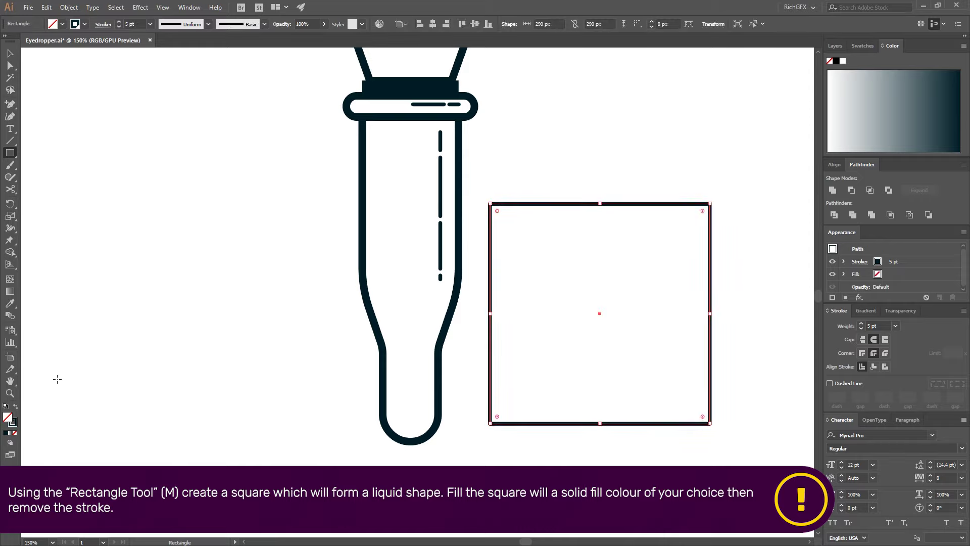
{"action": "left_click", "coordinate": [15, 407]}
{"action": "left_click", "coordinate": [62, 24]}
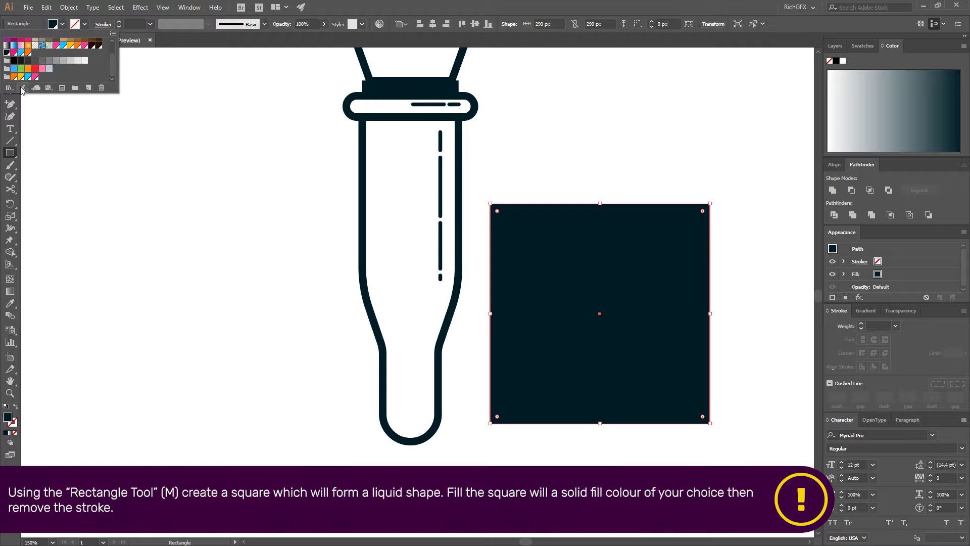
{"action": "left_click", "coordinate": [14, 77]}
{"action": "left_click", "coordinate": [465, 4]}
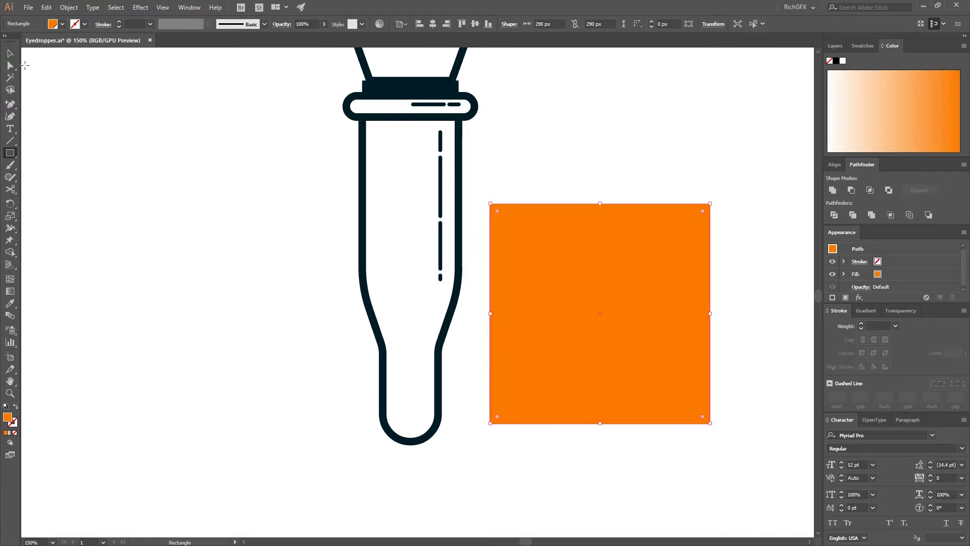
Rotate the orange square 45 degrees, place it over the tube's lower part and extend its lower-left side past the tip to about 392 px.
{"action": "left_click", "coordinate": [11, 55]}
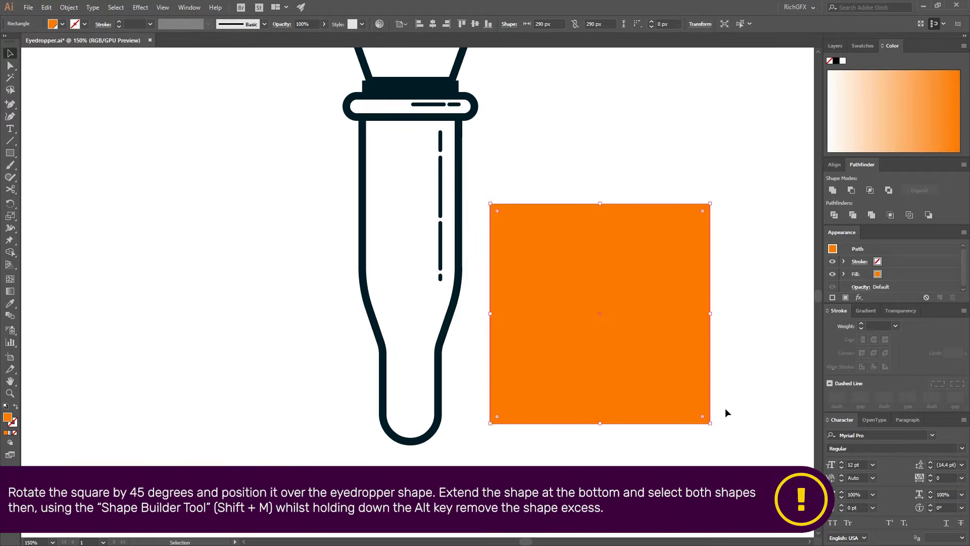
{"action": "left_click_drag", "start_coordinate": [712, 426], "coordinate": [563, 318]}
{"action": "left_click_drag", "start_coordinate": [390, 391], "coordinate": [328, 436]}
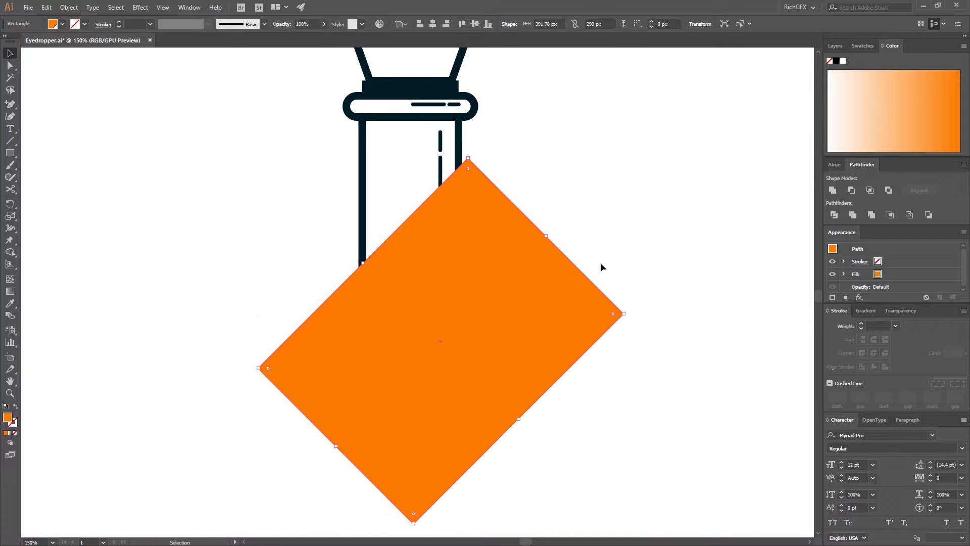
Trim away the orange areas outside the tube outline with the Shape Builder tool.
{"action": "left_click", "coordinate": [460, 146], "text": "shift"}
{"action": "key", "text": "shift+m"}
{"action": "left_click", "coordinate": [561, 256], "text": "alt"}
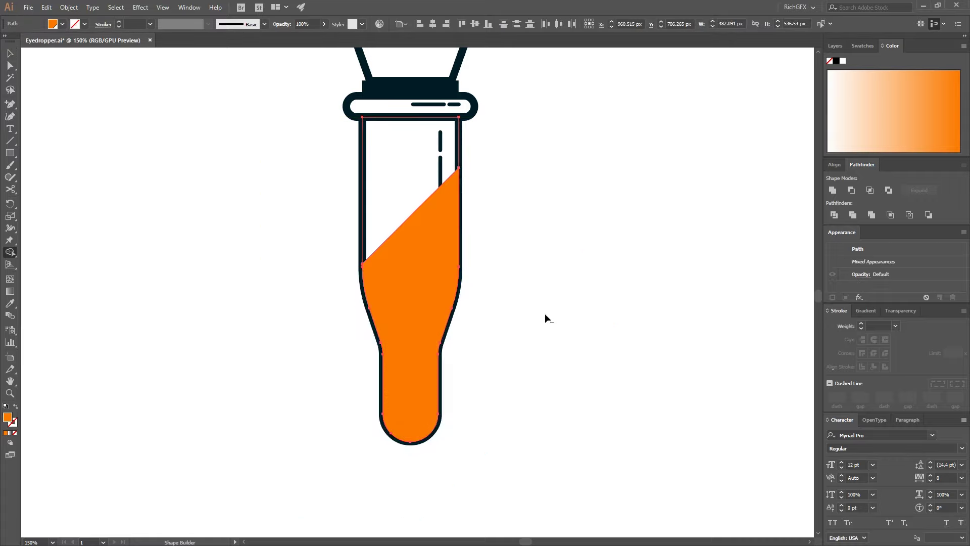
Send the orange liquid shape to the back, behind the outline and highlight dashes, and deselect it.
{"action": "left_click", "coordinate": [11, 54]}
{"action": "left_click", "coordinate": [414, 236]}
{"action": "right_click", "coordinate": [414, 236]}
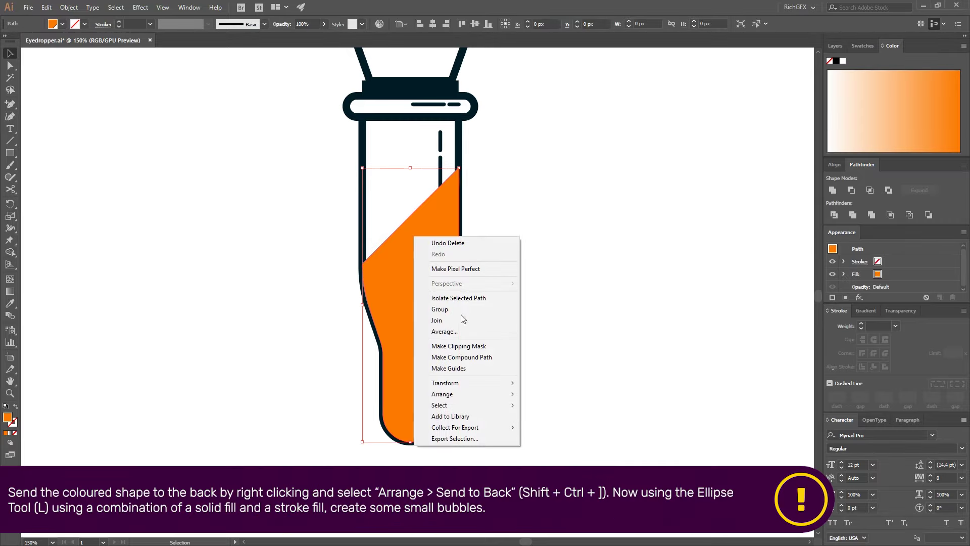
{"action": "mouse_move", "coordinate": [454, 396]}
{"action": "left_click", "coordinate": [568, 427]}
{"action": "left_click", "coordinate": [599, 322]}
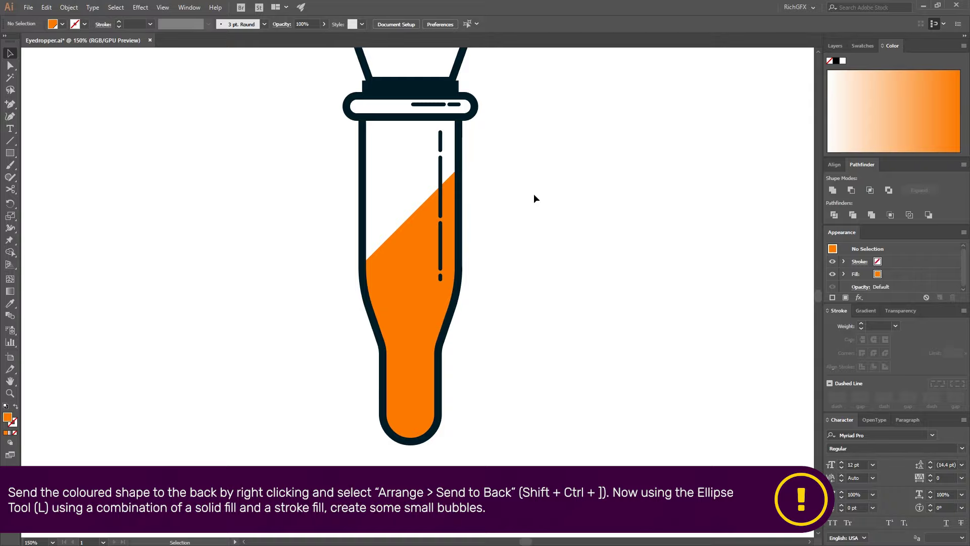
Draw a circle about 8 px wide to the right of the tube and give it the dark fill of the collar.
{"action": "left_click_drag", "start_coordinate": [7, 154], "coordinate": [60, 180]}
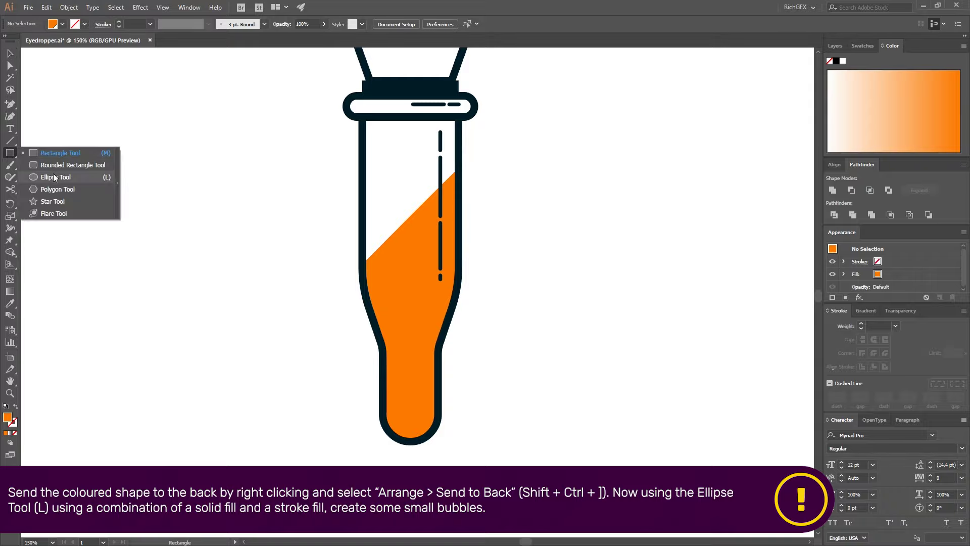
{"action": "left_click_drag", "start_coordinate": [508, 295], "coordinate": [511, 299]}
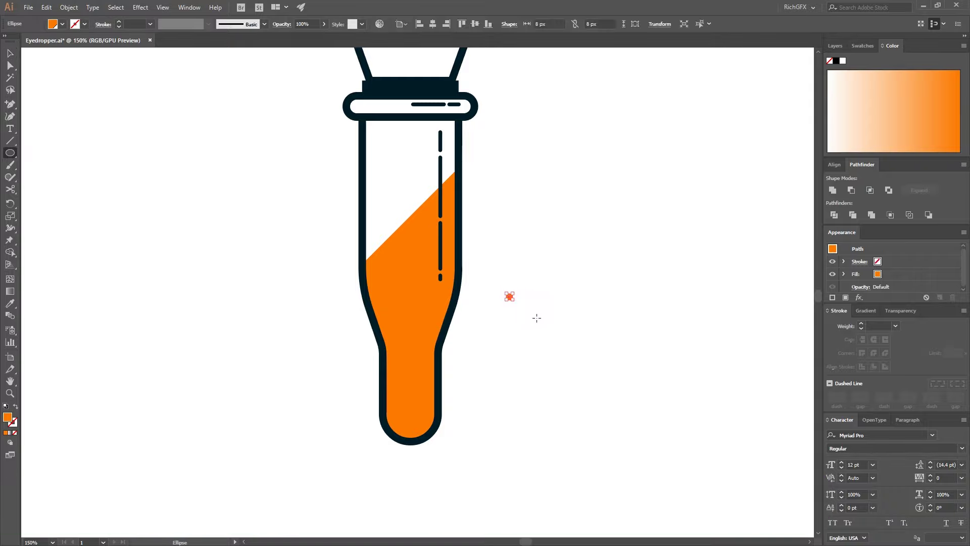
{"action": "key", "text": "i"}
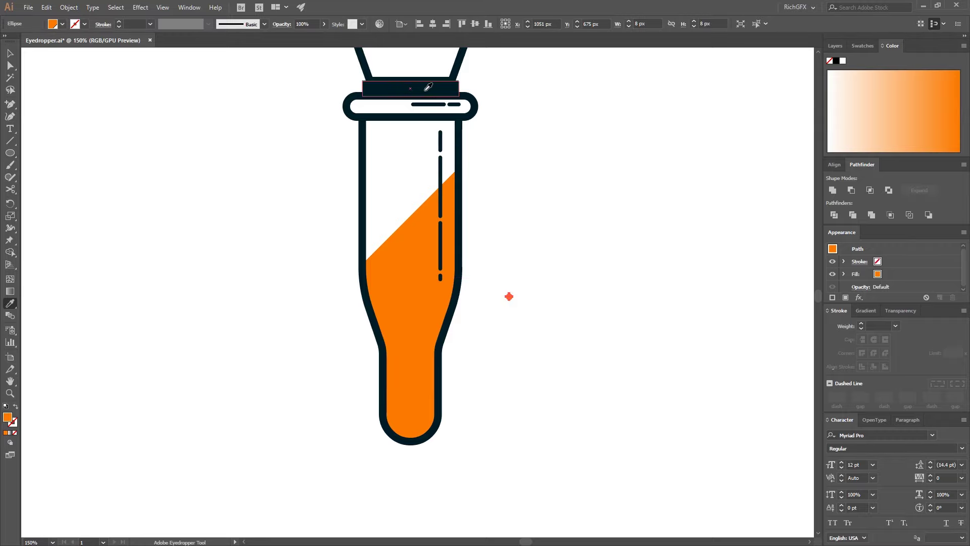
{"action": "left_click", "coordinate": [429, 88]}
{"action": "key", "text": "v"}
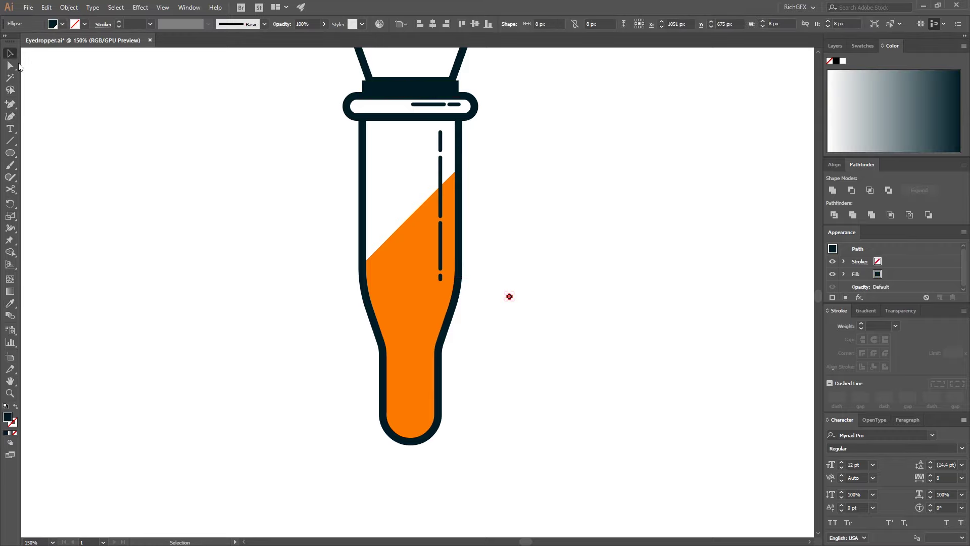
{"action": "left_click", "coordinate": [462, 356]}
Move the dark dot into the liquid near the tube's tip and shrink it to 6 px.
{"action": "scroll", "coordinate": [445, 341], "scroll_direction": "up", "scroll_amount": 1}
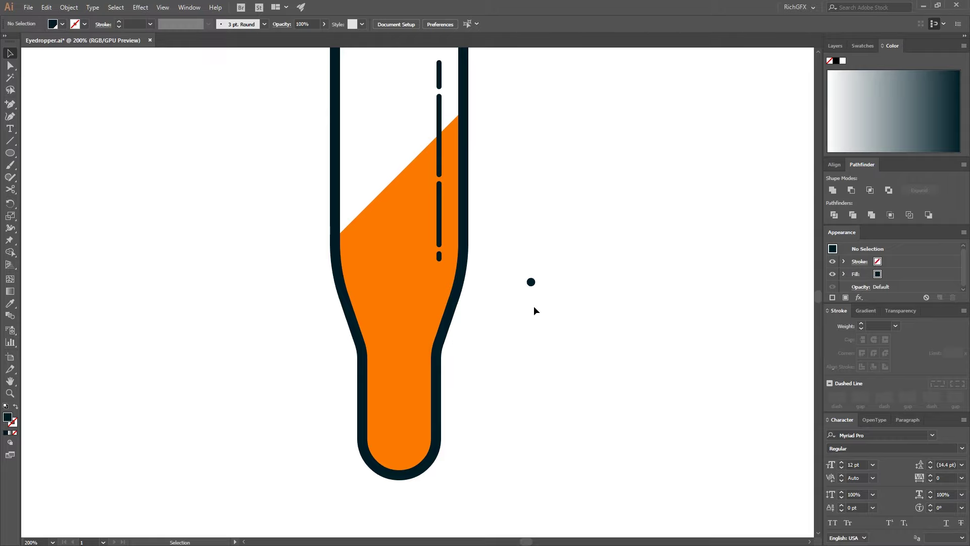
{"action": "left_click", "coordinate": [530, 283]}
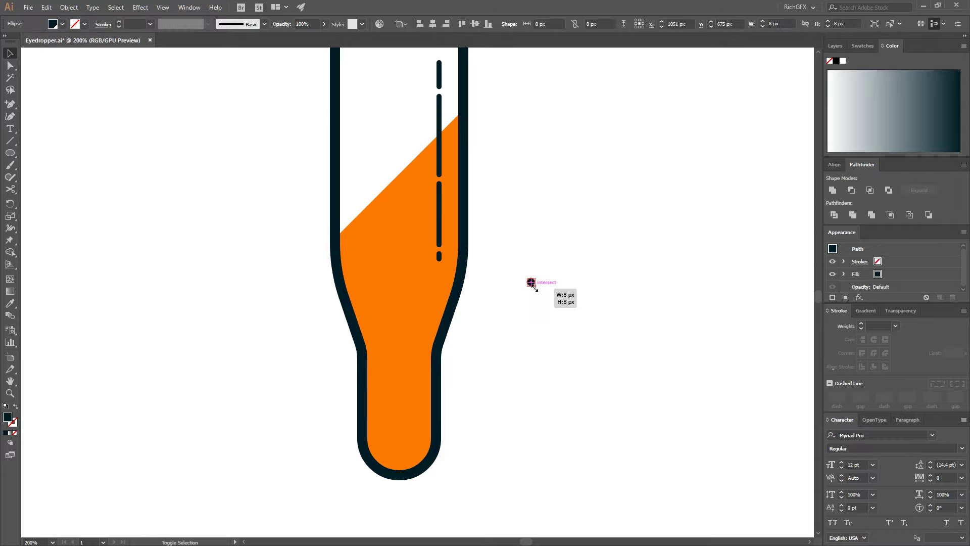
{"action": "left_click", "coordinate": [549, 310]}
{"action": "left_click_drag", "start_coordinate": [530, 282], "coordinate": [387, 437]}
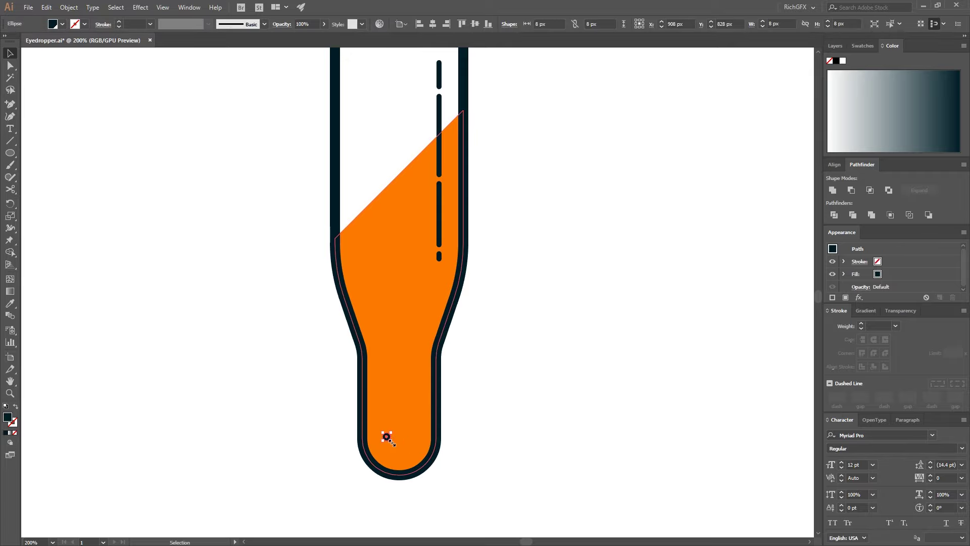
{"action": "left_click", "coordinate": [484, 442]}
{"action": "scroll", "coordinate": [387, 437], "scroll_direction": "up", "scroll_amount": 3}
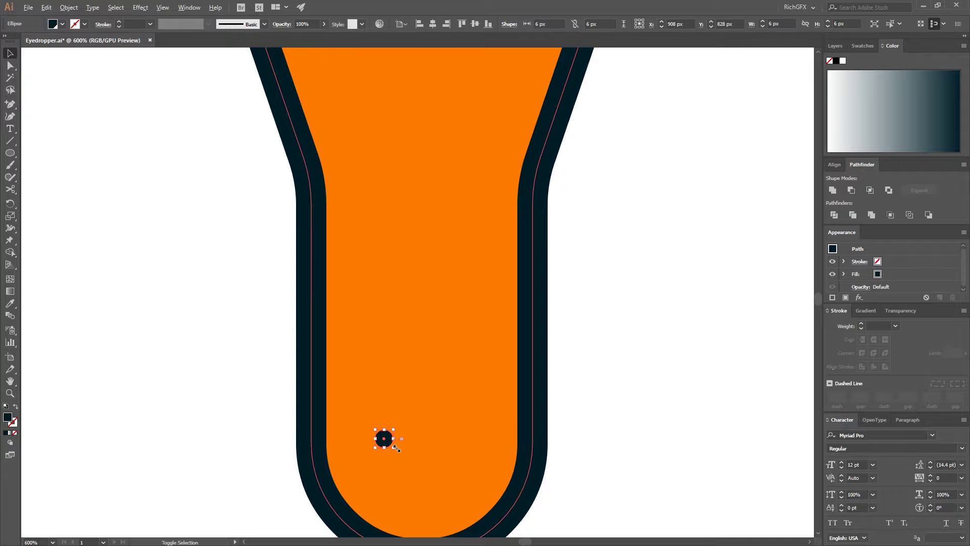
Copy the dark dot four times and scatter the copies through the liquid as small bubbles.
{"action": "scroll", "coordinate": [520, 415], "scroll_direction": "down", "scroll_amount": 2}
{"action": "left_click_drag", "start_coordinate": [381, 476], "coordinate": [344, 202]}
{"action": "left_click", "coordinate": [610, 276]}
{"action": "mouse_move", "coordinate": [436, 256]}
{"action": "left_mouse_down"}
{"action": "mouse_move", "coordinate": [474, 94]}
{"action": "mouse_move", "coordinate": [391, 340]}
{"action": "left_mouse_up"}
{"action": "left_click", "coordinate": [586, 338]}
Draw a small circle with no fill and a 5 pt dark stroke, and place it in the middle of the liquid.
{"action": "key", "text": "l"}
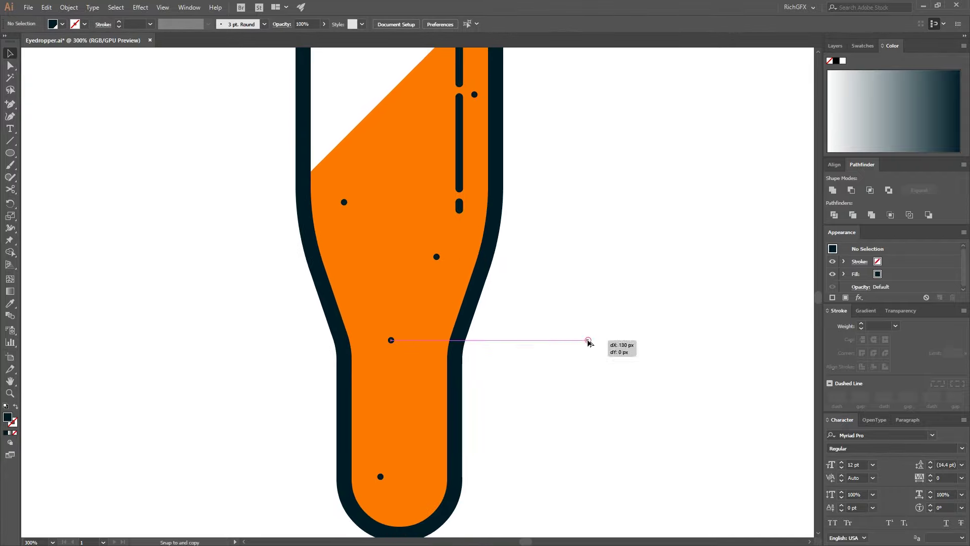
{"action": "left_click_drag", "start_coordinate": [585, 337], "coordinate": [600, 352]}
{"action": "key", "text": "v"}
{"action": "left_click", "coordinate": [15, 406]}
{"action": "left_click_drag", "start_coordinate": [133, 23], "coordinate": [120, 41]}
{"action": "left_click_drag", "start_coordinate": [877, 326], "coordinate": [857, 326]}
{"action": "type", "text": "5"}
{"action": "key", "text": "Return"}
{"action": "left_click", "coordinate": [757, 341]}
{"action": "left_click_drag", "start_coordinate": [597, 345], "coordinate": [388, 266]}
{"action": "left_click", "coordinate": [532, 308]}
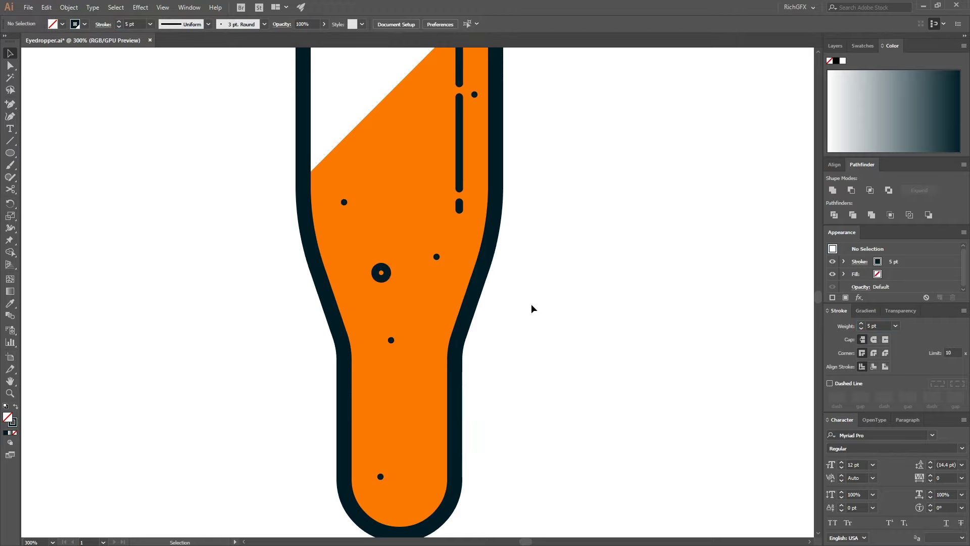
Set the ring bubble's stroke to 3 pt and copy it to the upper and lower parts of the liquid.
{"action": "left_click", "coordinate": [387, 273]}
{"action": "left_click_drag", "start_coordinate": [878, 326], "coordinate": [858, 325]}
{"action": "type", "text": "3"}
{"action": "key", "text": "Return"}
{"action": "left_click_drag", "start_coordinate": [381, 272], "coordinate": [424, 420]}
{"action": "left_click", "coordinate": [608, 378]}
{"action": "key", "text": "ctrl+minus"}
{"action": "key", "text": "ctrl+minus"}
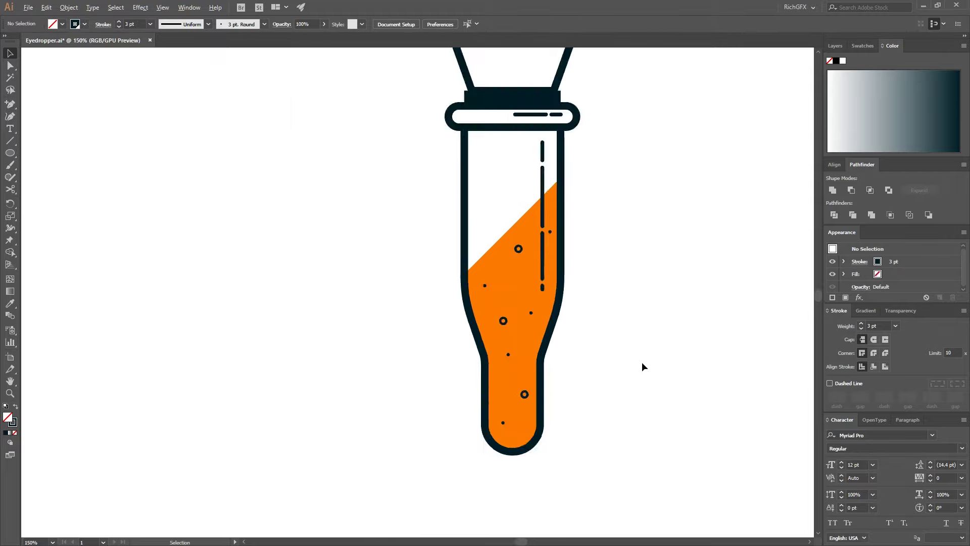
Add three more dot copies to the empty areas of the liquid and shift the lowest ring slightly left.
{"action": "left_click_drag", "start_coordinate": [445, 319], "coordinate": [439, 431]}
{"action": "left_click_drag", "start_coordinate": [439, 403], "coordinate": [428, 404]}
{"action": "left_click_drag", "start_coordinate": [446, 319], "coordinate": [439, 378]}
{"action": "left_click", "coordinate": [595, 376]}
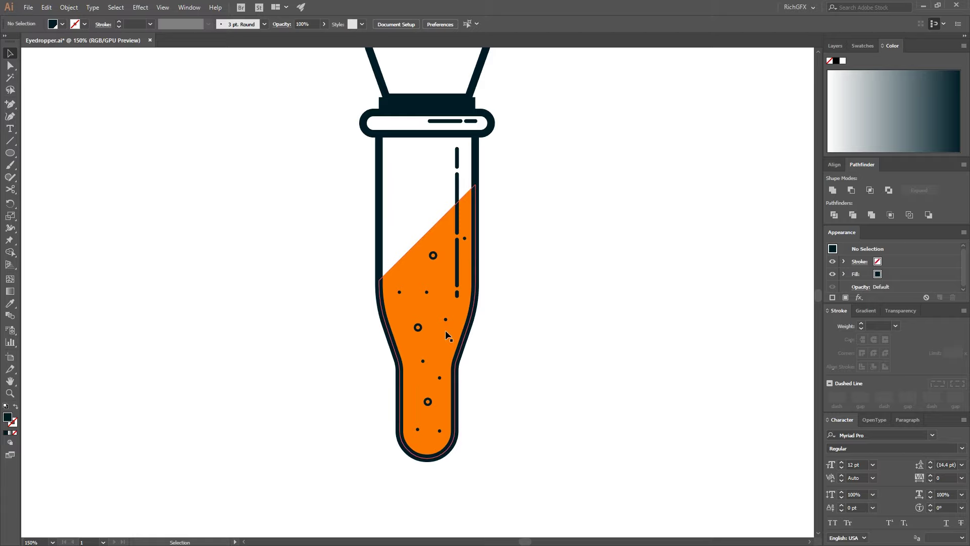
Fill the eyedropper's bulb with the same orange as the liquid, keeping its dark stroke, and deselect it.
{"action": "scroll", "coordinate": [586, 347], "scroll_direction": "down", "scroll_amount": 1}
{"action": "left_click_drag", "start_coordinate": [654, 340], "coordinate": [524, 346]}
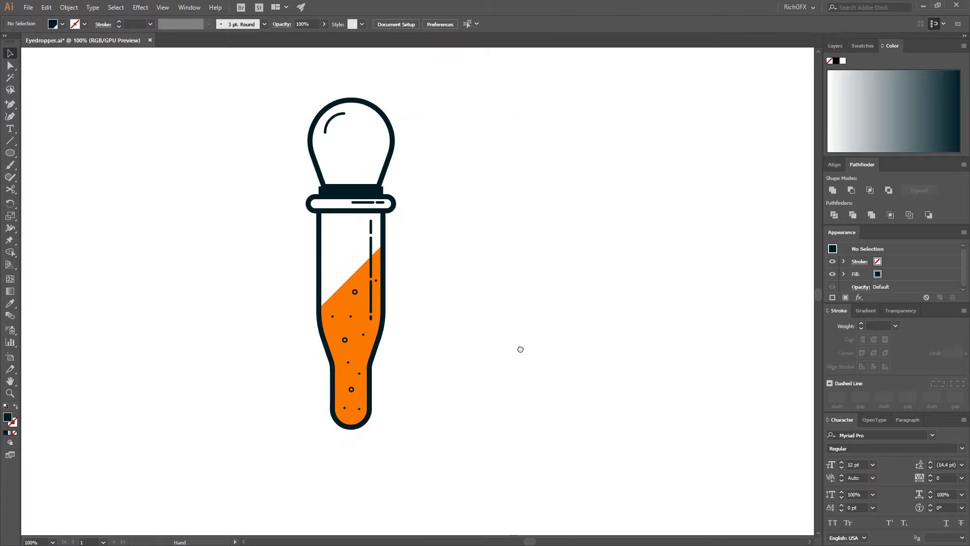
{"action": "left_click", "coordinate": [377, 107]}
{"action": "left_click", "coordinate": [60, 24]}
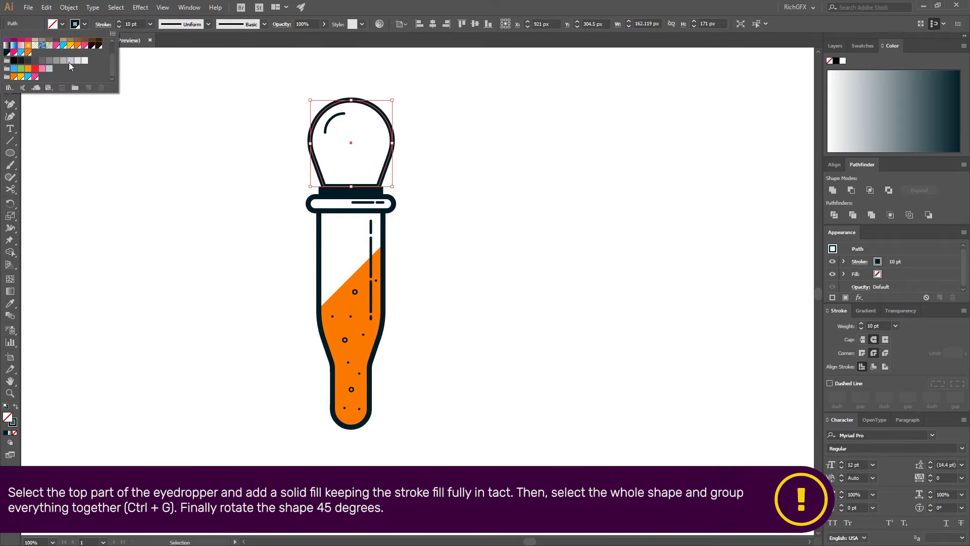
{"action": "left_click", "coordinate": [13, 77]}
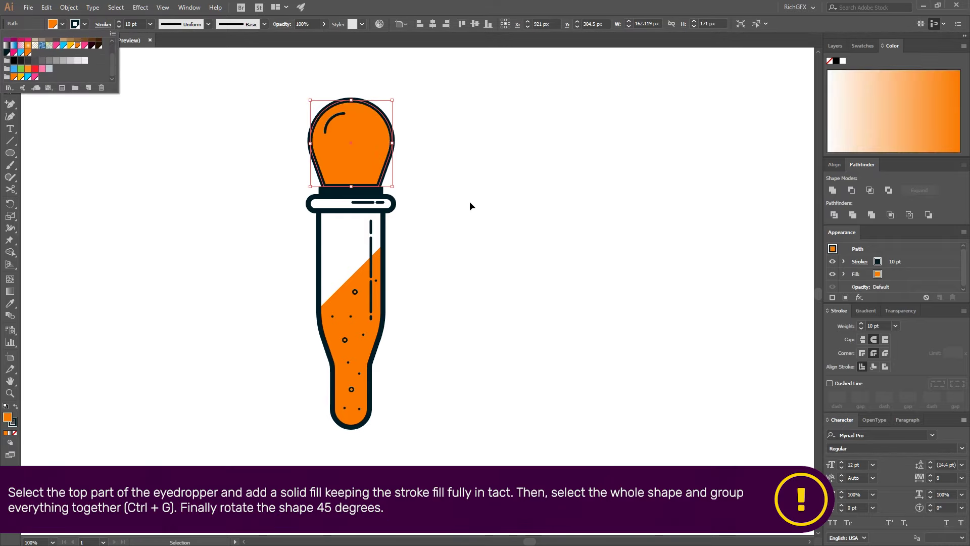
{"action": "left_click", "coordinate": [469, 174]}
{"action": "mouse_move", "coordinate": [471, 354]}
{"action": "left_mouse_down"}
{"action": "mouse_move", "coordinate": [453, 275]}
{"action": "mouse_move", "coordinate": [478, 340]}
{"action": "left_mouse_up"}
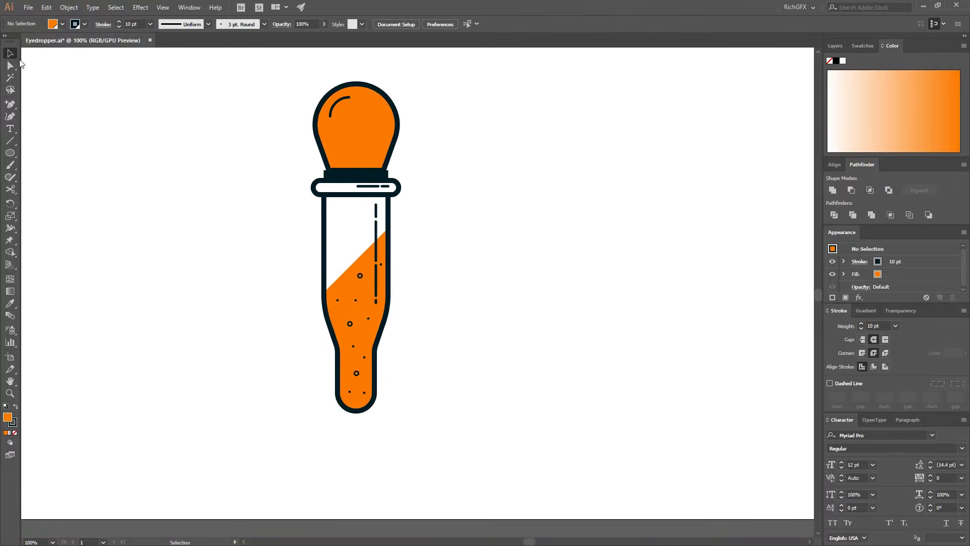
Select all parts of the eyedropper and group them.
{"action": "left_click_drag", "start_coordinate": [252, 80], "coordinate": [481, 438]}
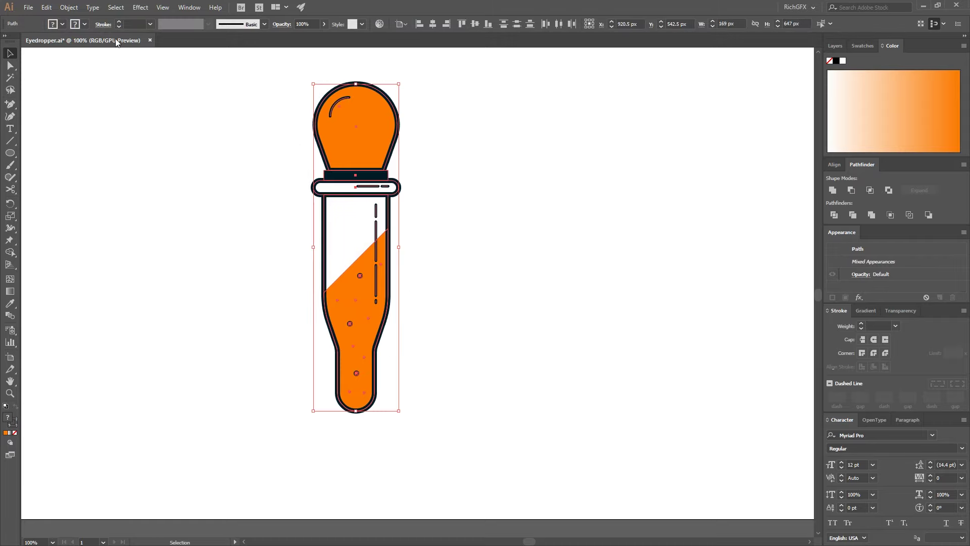
{"action": "left_click", "coordinate": [75, 8]}
{"action": "left_click", "coordinate": [82, 44]}
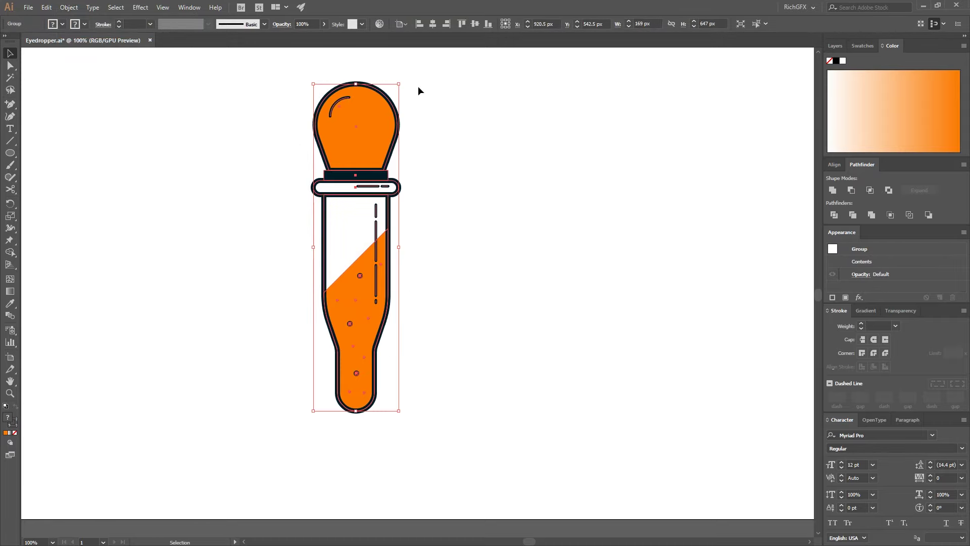
Rotate the eyedropper group 45 degrees clockwise and move it up and to the right on the artboard.
{"action": "left_click_drag", "start_coordinate": [403, 81], "coordinate": [488, 141]}
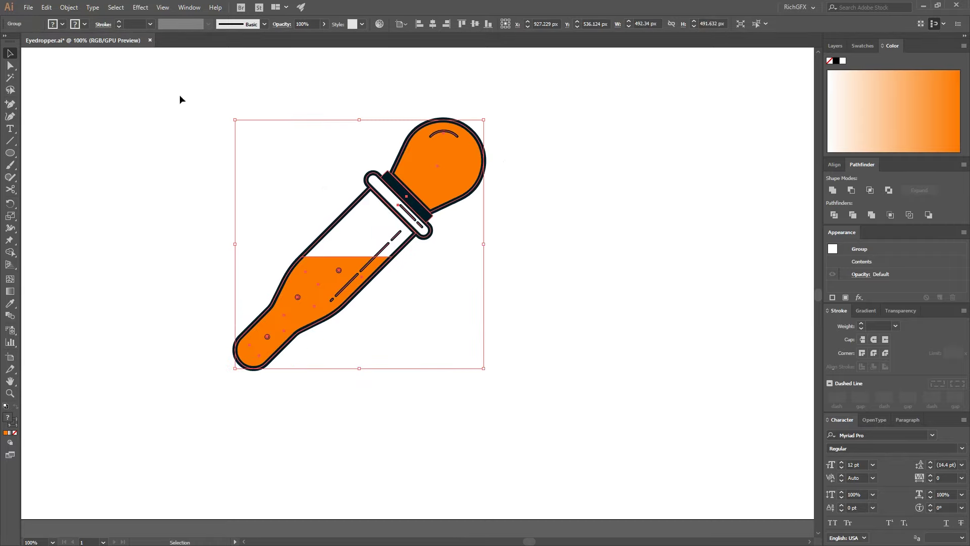
{"action": "left_click", "coordinate": [571, 203]}
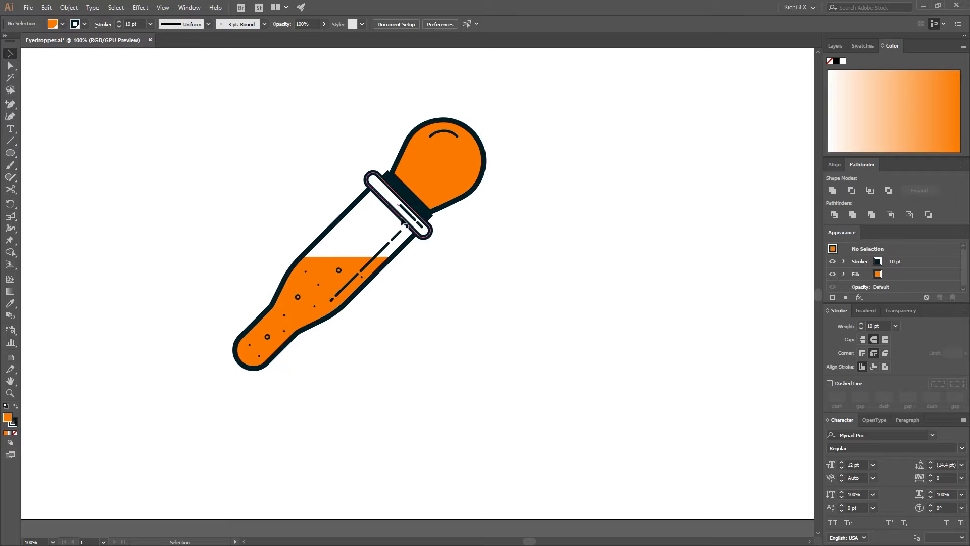
{"action": "left_click_drag", "start_coordinate": [402, 221], "coordinate": [494, 181]}
{"action": "left_click", "coordinate": [227, 188]}
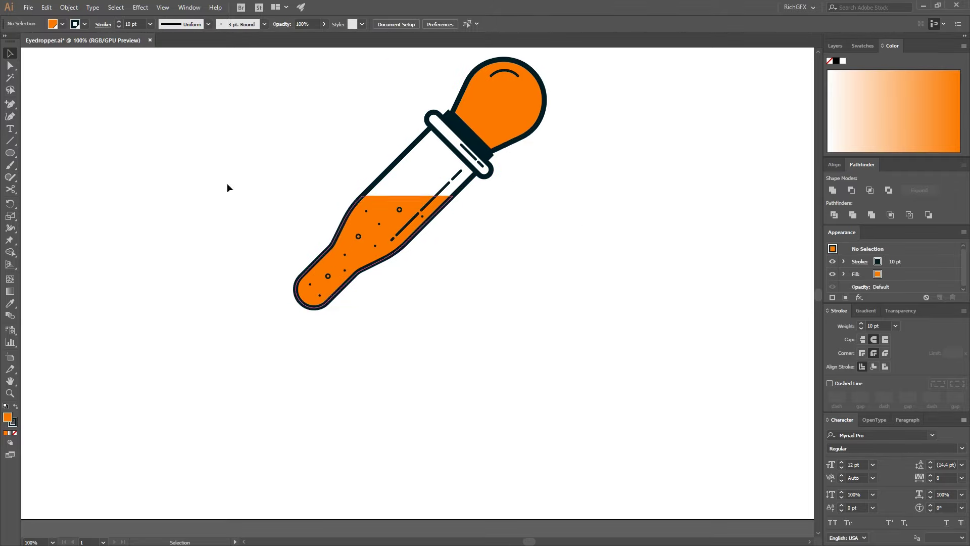
Draw an orange circle about 176 px wide with a 10 pt dark stroke, then convert its top anchor to a corner and raise it into a drip shape.
{"action": "left_click_drag", "start_coordinate": [10, 152], "coordinate": [41, 183]}
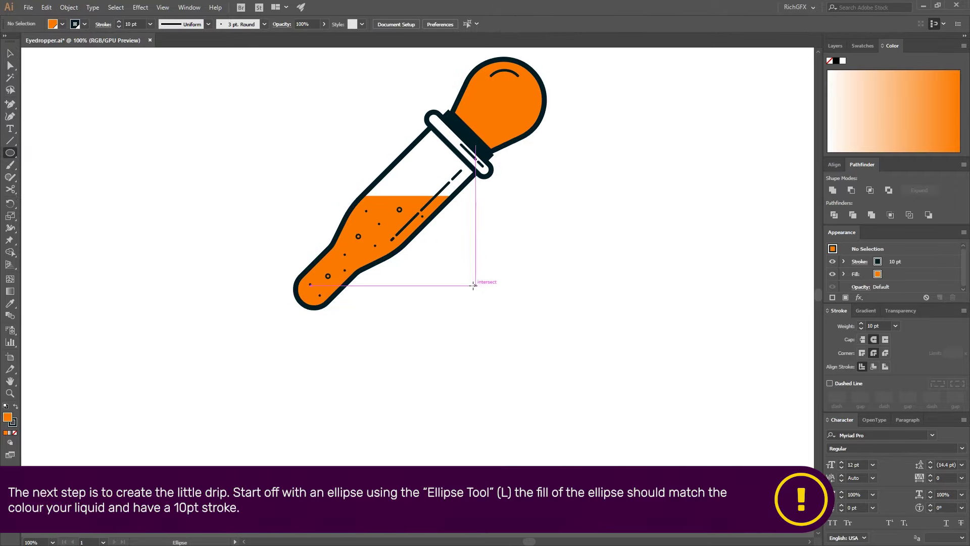
{"action": "left_click_drag", "start_coordinate": [474, 285], "coordinate": [530, 375]}
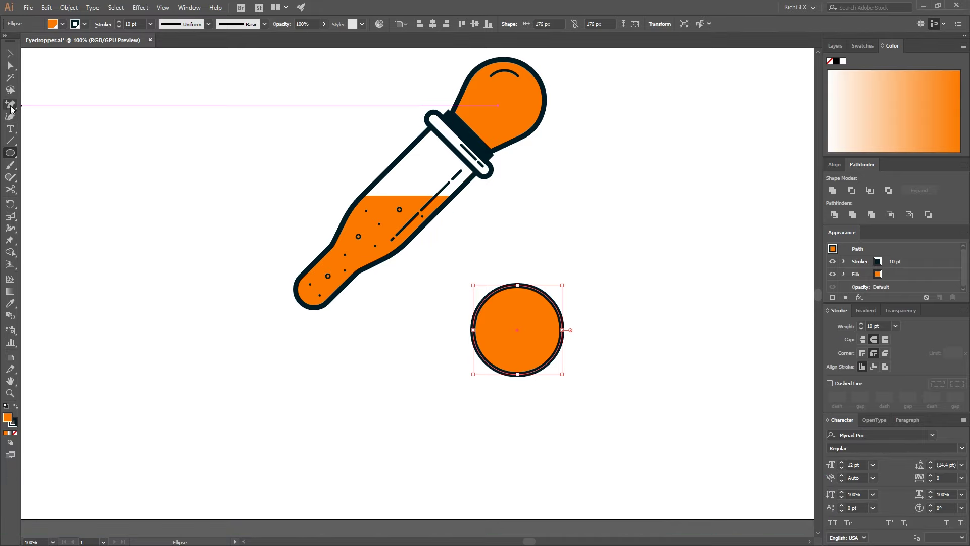
{"action": "left_click_drag", "start_coordinate": [11, 108], "coordinate": [81, 143]}
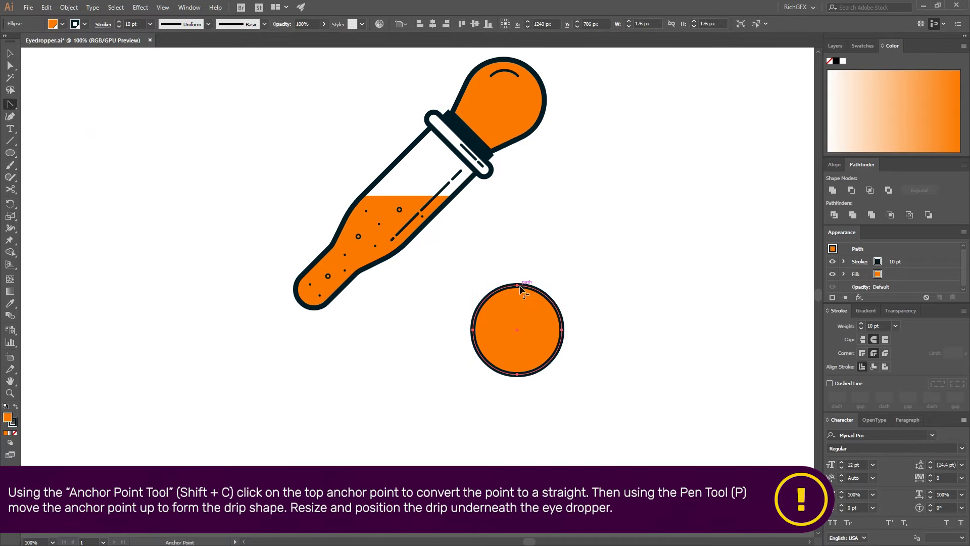
{"action": "left_click", "coordinate": [518, 286]}
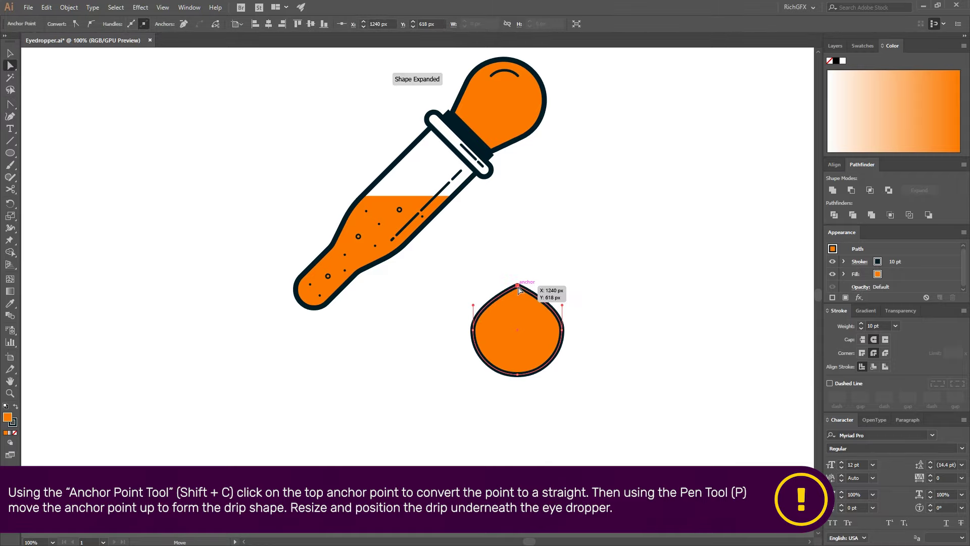
{"action": "left_click_drag", "start_coordinate": [519, 288], "coordinate": [498, 277]}
Scale the drip down and place it just below the eyedropper's tip.
{"action": "left_click", "coordinate": [10, 57]}
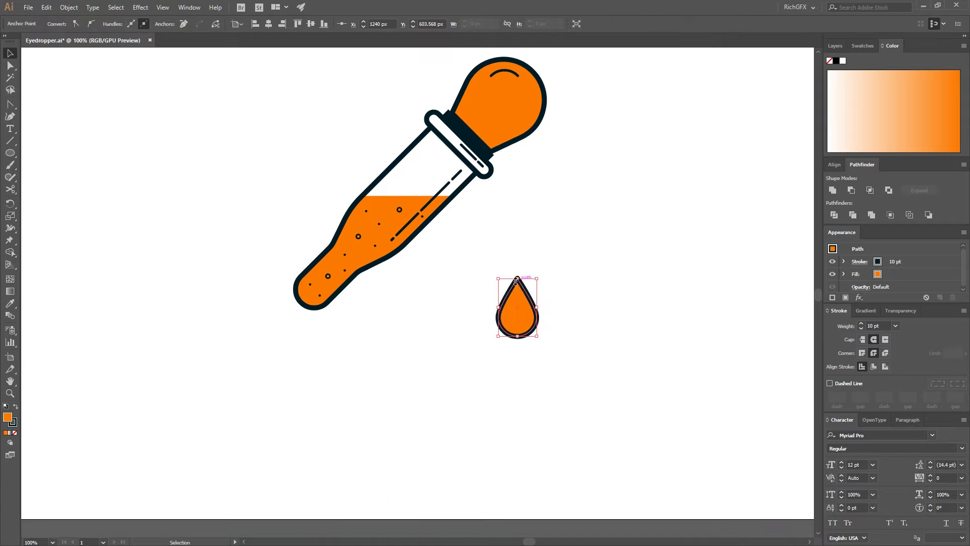
{"action": "left_click_drag", "start_coordinate": [499, 277], "coordinate": [504, 278]}
{"action": "left_click", "coordinate": [558, 356]}
{"action": "left_click_drag", "start_coordinate": [524, 322], "coordinate": [325, 362]}
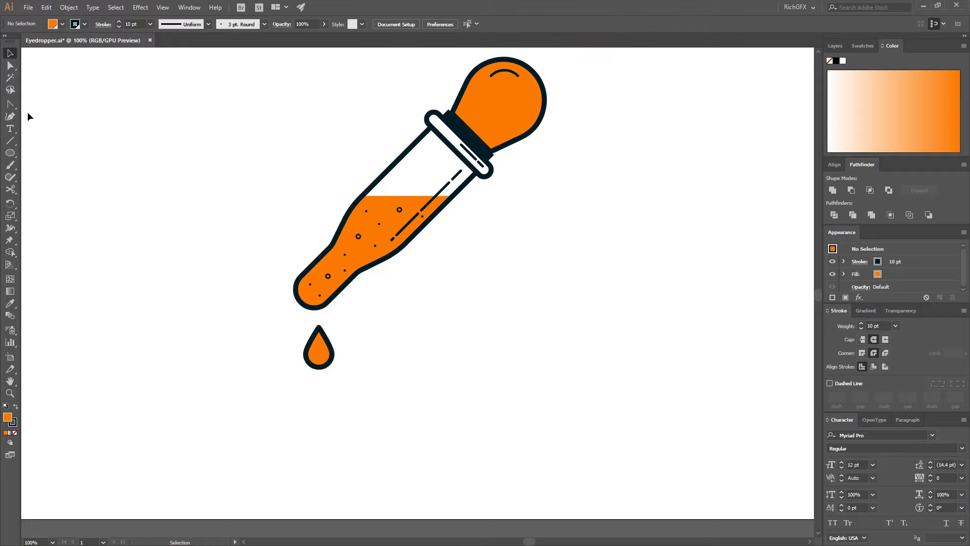
Move the drip slightly to the left below the eyedropper's tip, and paste a copy of the bulb's curved highlight.
{"action": "left_click_drag", "start_coordinate": [326, 367], "coordinate": [317, 369]}
{"action": "double_click", "coordinate": [504, 73]}
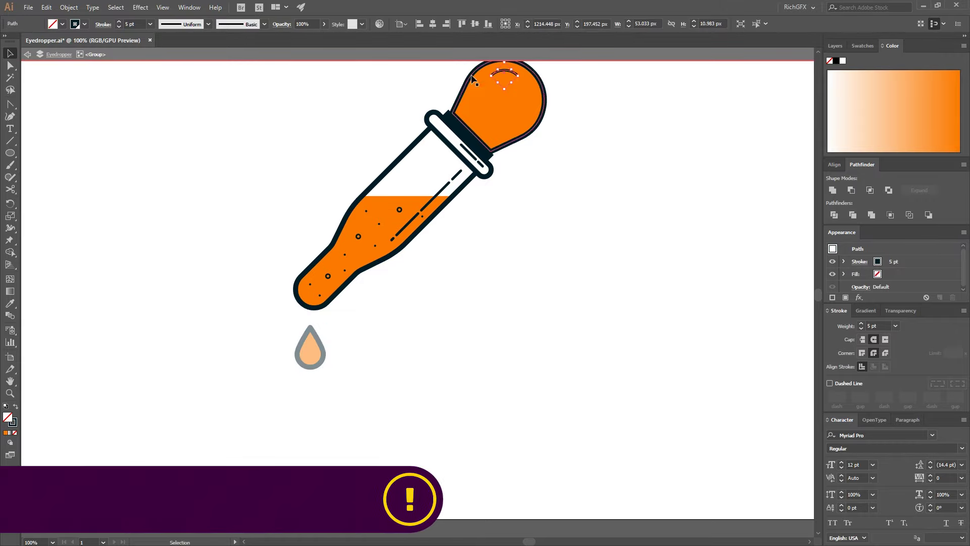
{"action": "left_click", "coordinate": [46, 8]}
{"action": "left_click", "coordinate": [62, 56]}
{"action": "key", "text": "Escape"}
{"action": "left_click", "coordinate": [46, 8]}
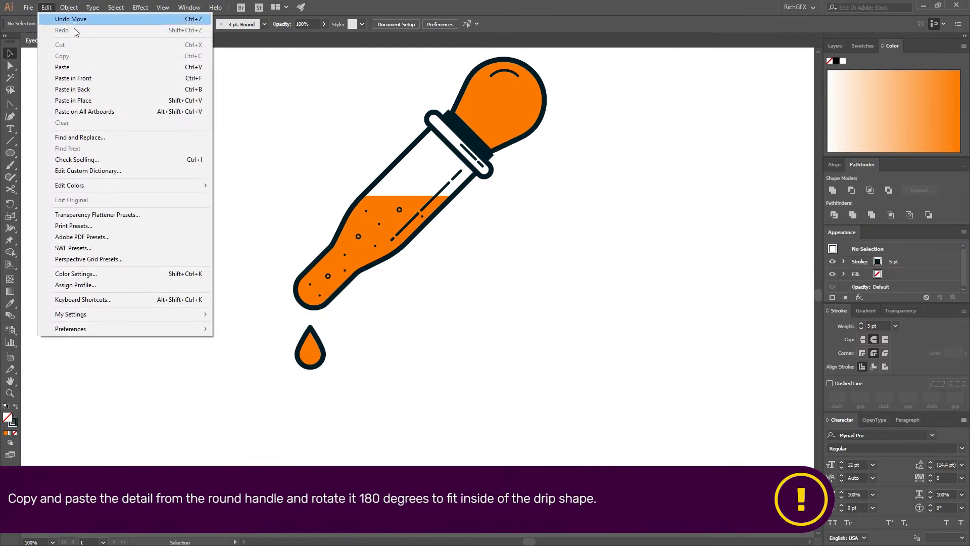
{"action": "left_click", "coordinate": [95, 66]}
{"action": "left_click", "coordinate": [357, 370]}
Rotate the pasted highlight arc and place it inside the drip, following its lower-right edge.
{"action": "scroll", "coordinate": [280, 313], "scroll_direction": "up", "scroll_amount": 2}
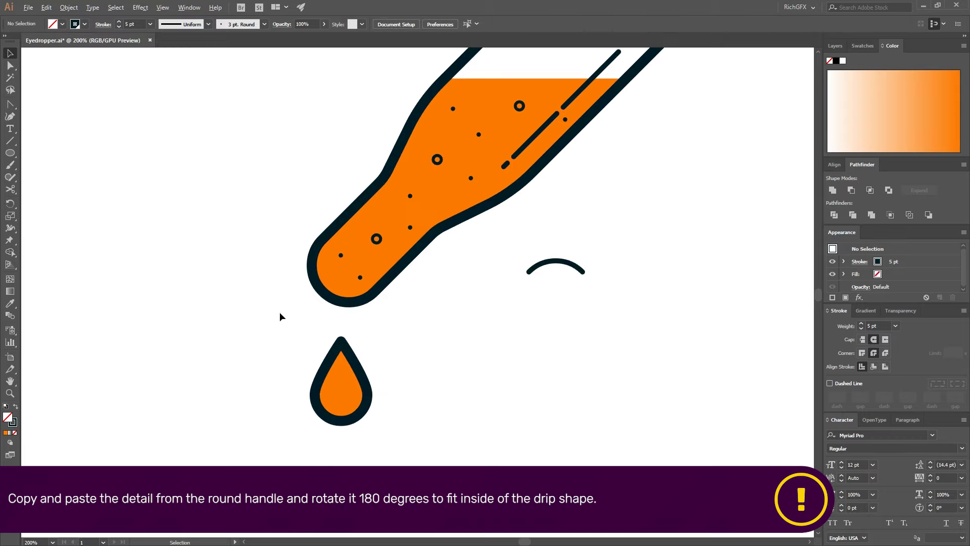
{"action": "left_click", "coordinate": [562, 264]}
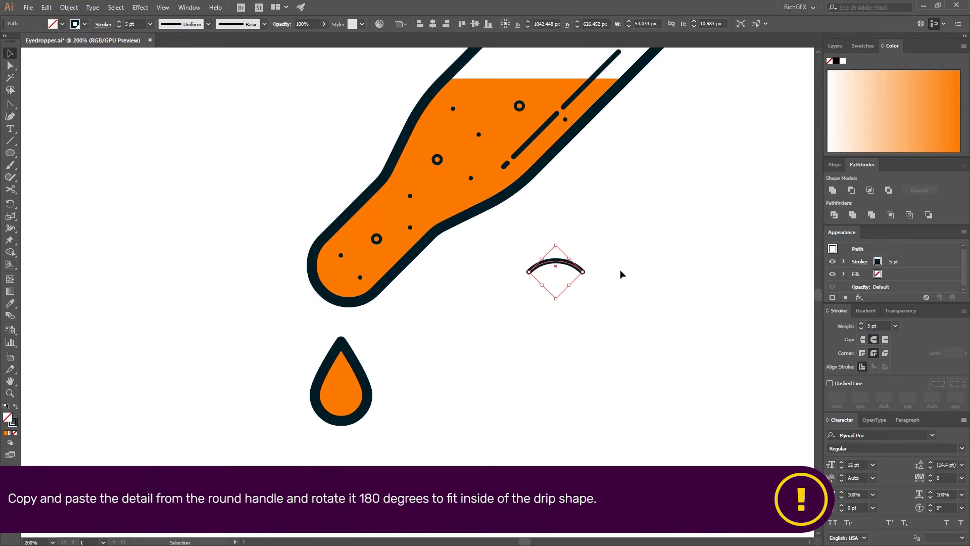
{"action": "left_click_drag", "start_coordinate": [589, 271], "coordinate": [508, 323]}
{"action": "left_click_drag", "start_coordinate": [536, 252], "coordinate": [352, 403]}
{"action": "left_click", "coordinate": [581, 296]}
{"action": "left_click", "coordinate": [478, 400]}
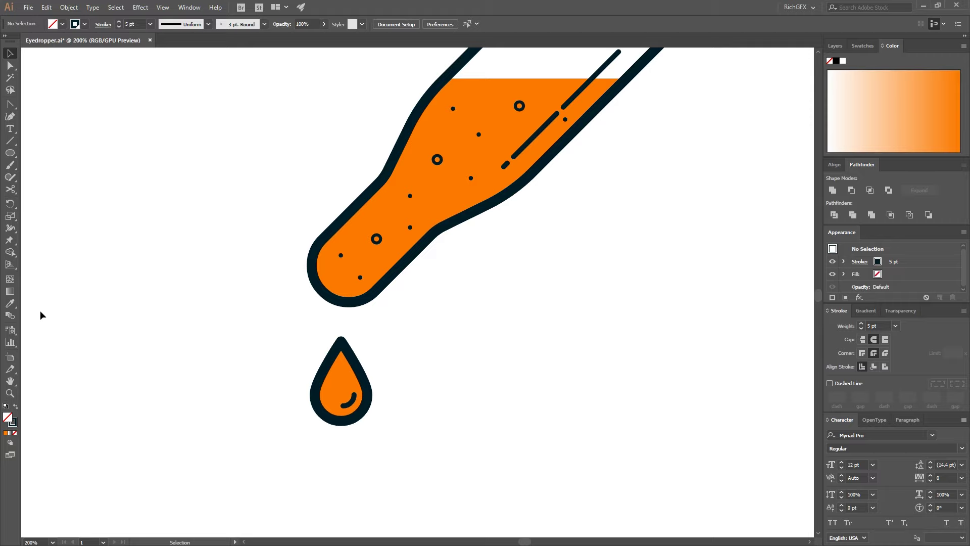
Select the eyedropper and the drip with its highlight and group them.
{"action": "scroll", "coordinate": [570, 352], "scroll_direction": "down", "scroll_amount": 3}
{"action": "left_click_drag", "start_coordinate": [625, 322], "coordinate": [518, 320]}
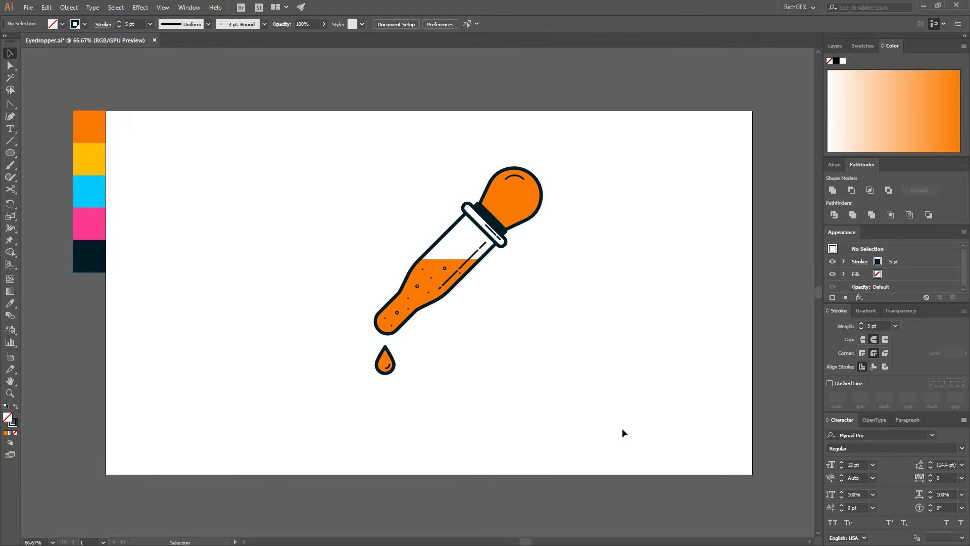
{"action": "left_click_drag", "start_coordinate": [624, 433], "coordinate": [282, 123]}
{"action": "left_click", "coordinate": [69, 7]}
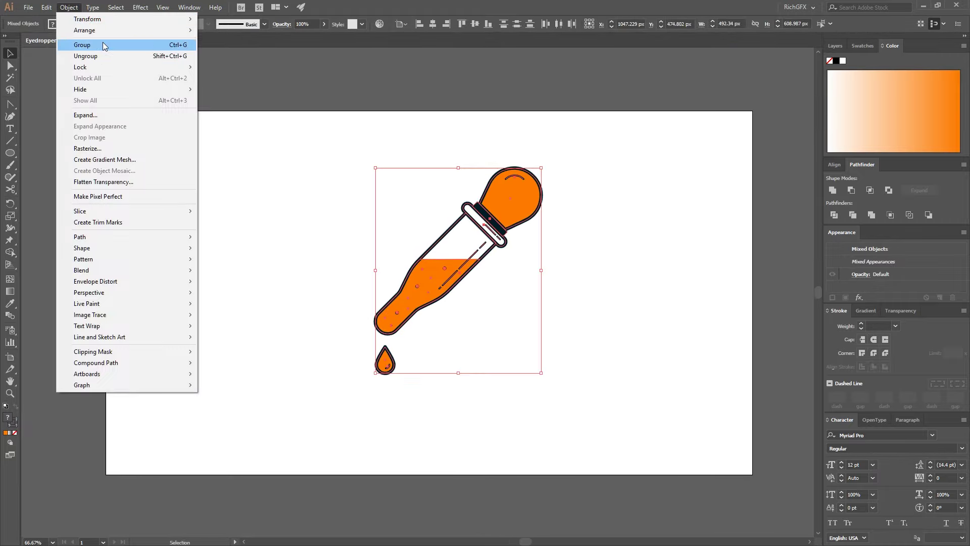
{"action": "left_click", "coordinate": [102, 41]}
Scale the eyedropper group down to about 356 × 441 px and centre it on the artboard.
{"action": "left_click_drag", "start_coordinate": [375, 169], "coordinate": [398, 196]}
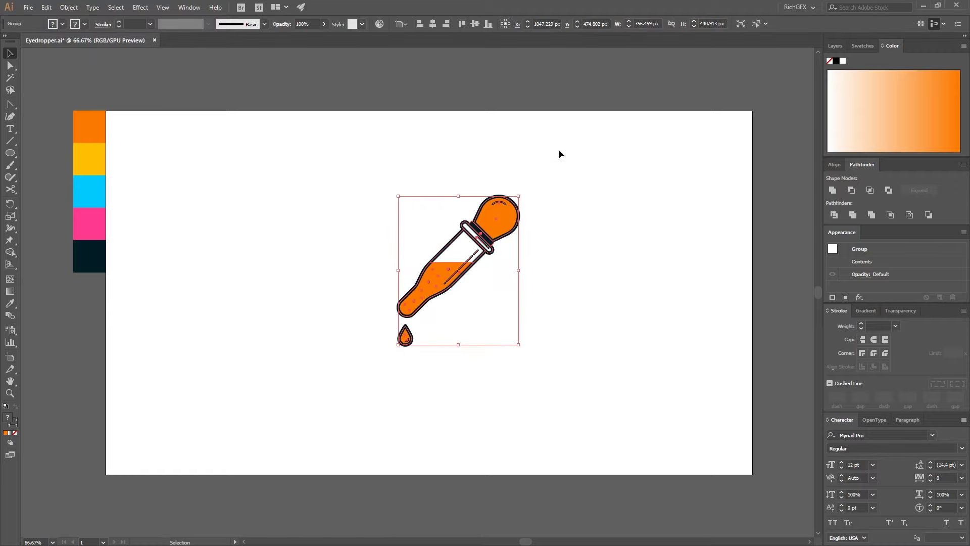
{"action": "left_click", "coordinate": [431, 23]}
{"action": "left_click", "coordinate": [474, 23]}
{"action": "left_click", "coordinate": [578, 243]}
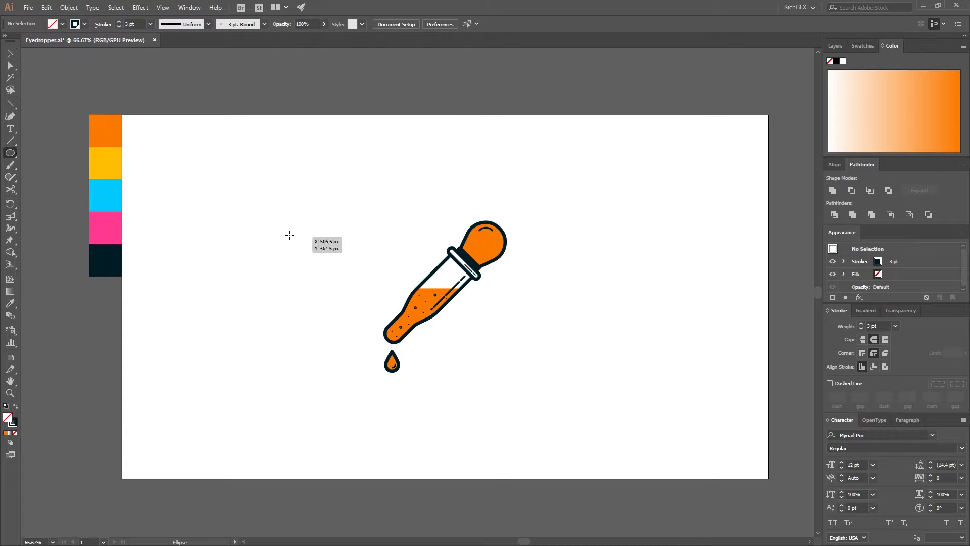
Draw a circle about 504 px in diameter over the eyedropper and fill it with the orange swatch.
{"action": "left_click_drag", "start_coordinate": [288, 234], "coordinate": [444, 404]}
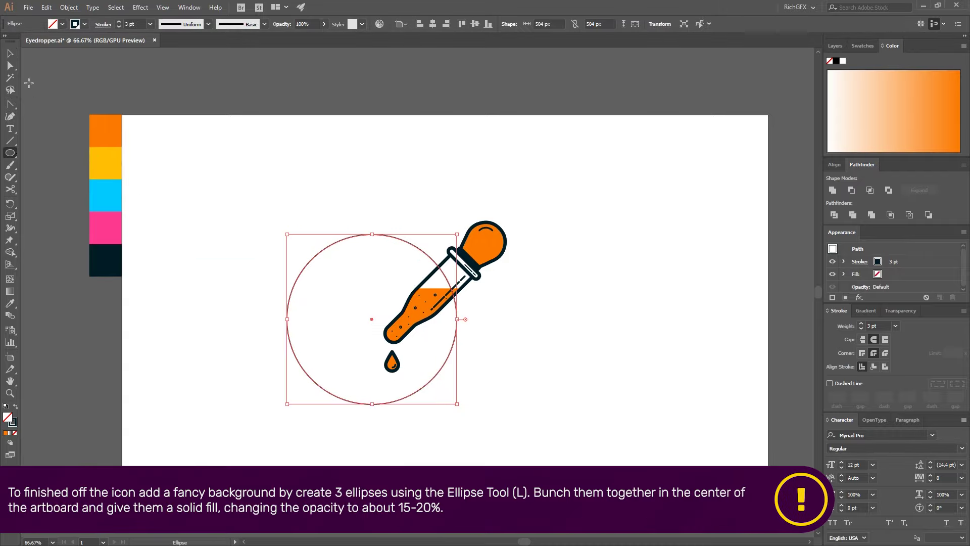
{"action": "left_click", "coordinate": [62, 24]}
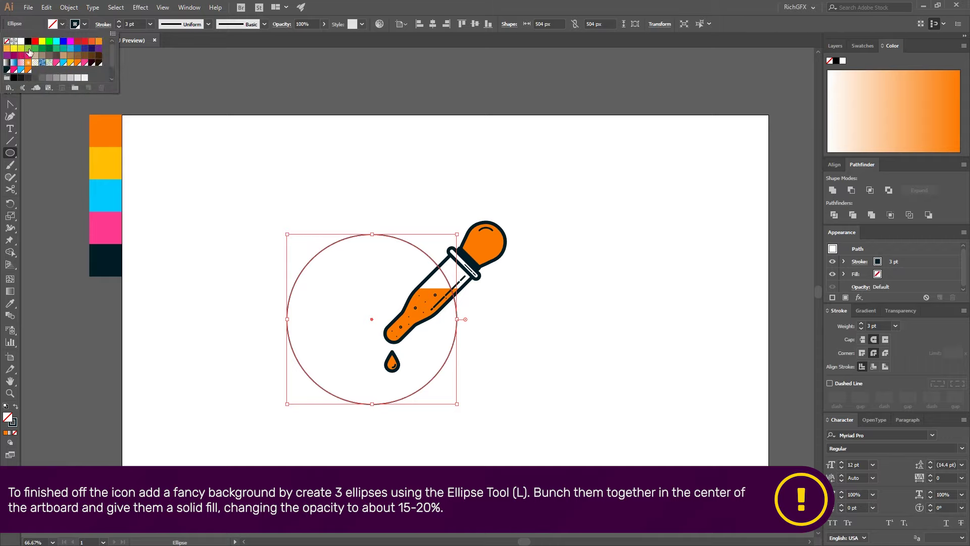
{"action": "scroll", "coordinate": [40, 72], "scroll_direction": "down", "scroll_amount": 2}
{"action": "left_click", "coordinate": [15, 78]}
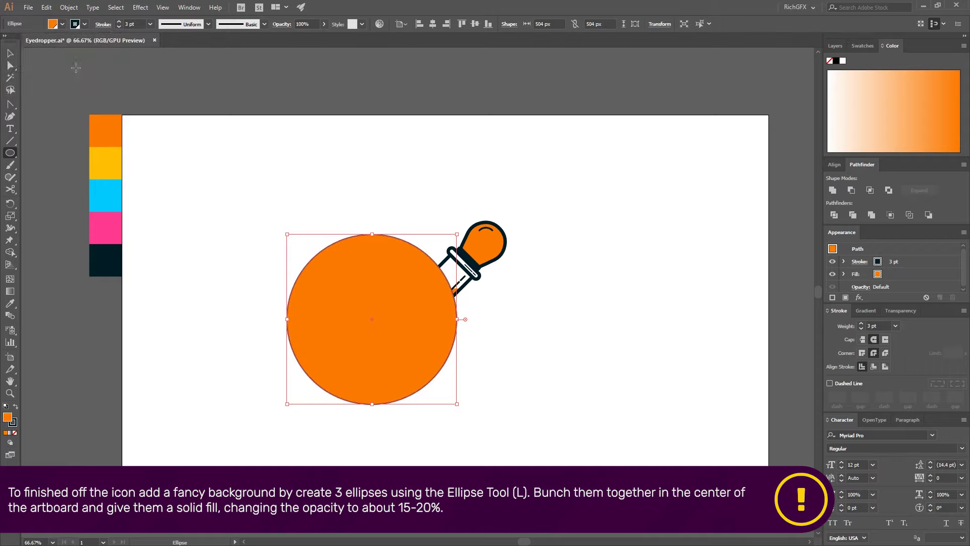
{"action": "left_click", "coordinate": [11, 53]}
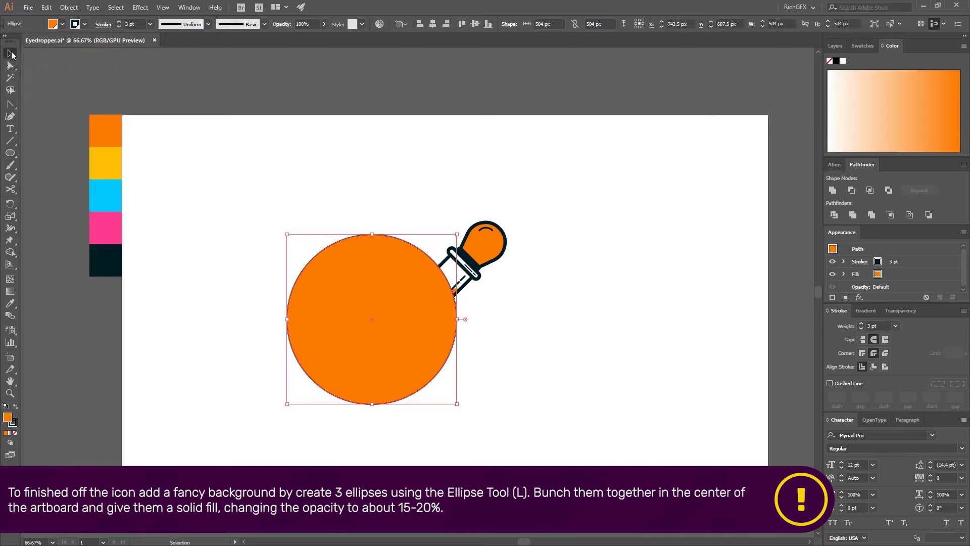
Centre the orange circle on the artboard and duplicate it into a cluster of three overlapping circles around the centre.
{"action": "left_click", "coordinate": [430, 24]}
{"action": "left_click", "coordinate": [475, 24]}
{"action": "left_click", "coordinate": [598, 266]}
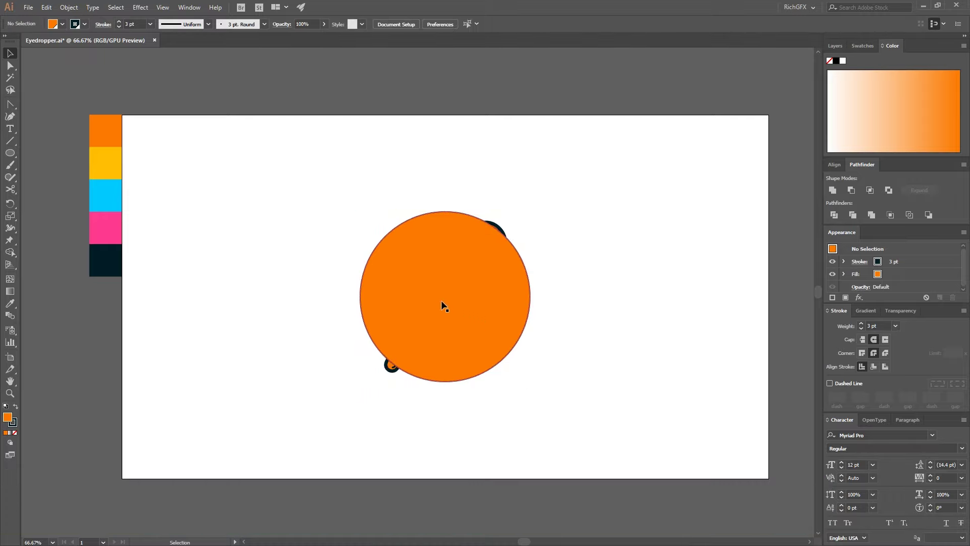
{"action": "left_click_drag", "start_coordinate": [441, 300], "coordinate": [448, 363]}
{"action": "left_click", "coordinate": [647, 381]}
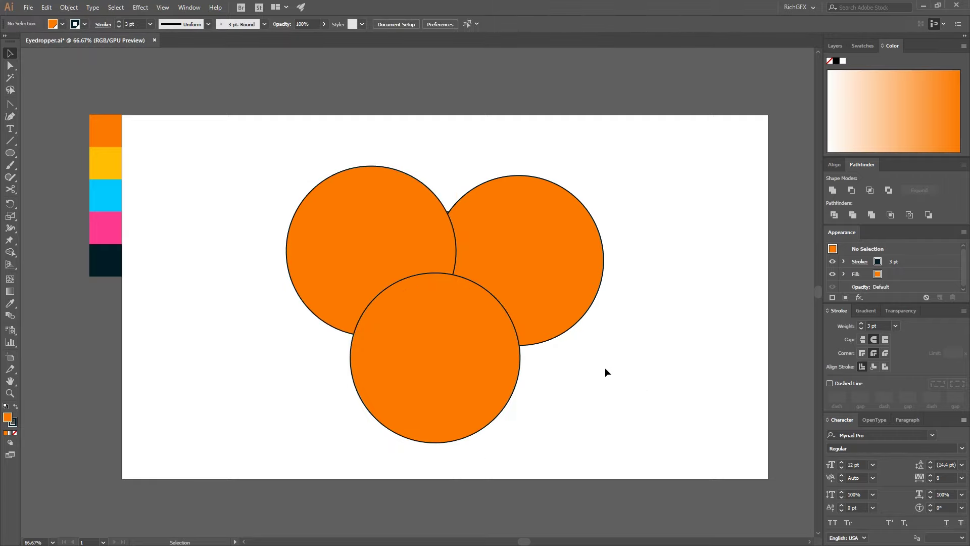
Select the three overlapping orange circles and group them.
{"action": "left_click", "coordinate": [494, 348]}
{"action": "left_click", "coordinate": [530, 266], "text": "shift"}
{"action": "left_click", "coordinate": [396, 242], "text": "shift"}
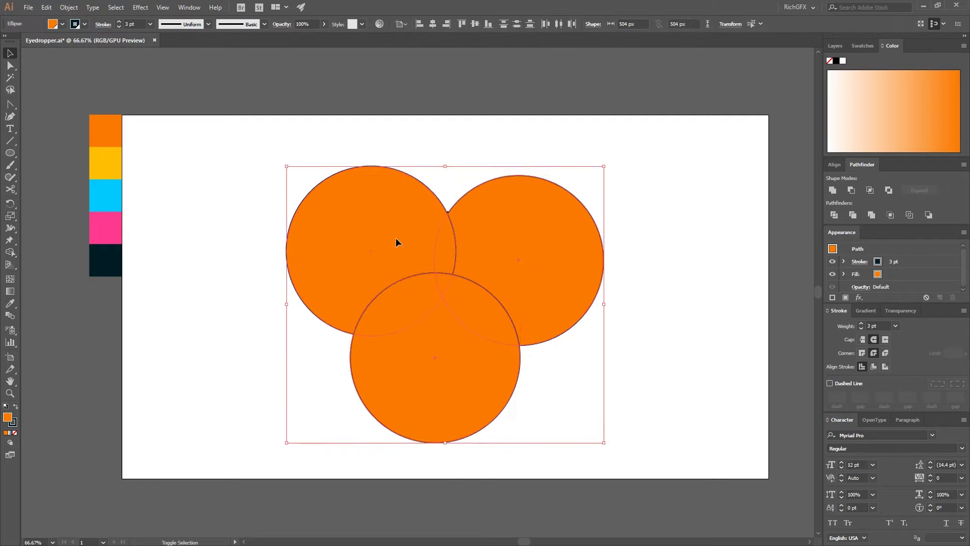
{"action": "left_click", "coordinate": [68, 7]}
{"action": "left_click", "coordinate": [75, 42]}
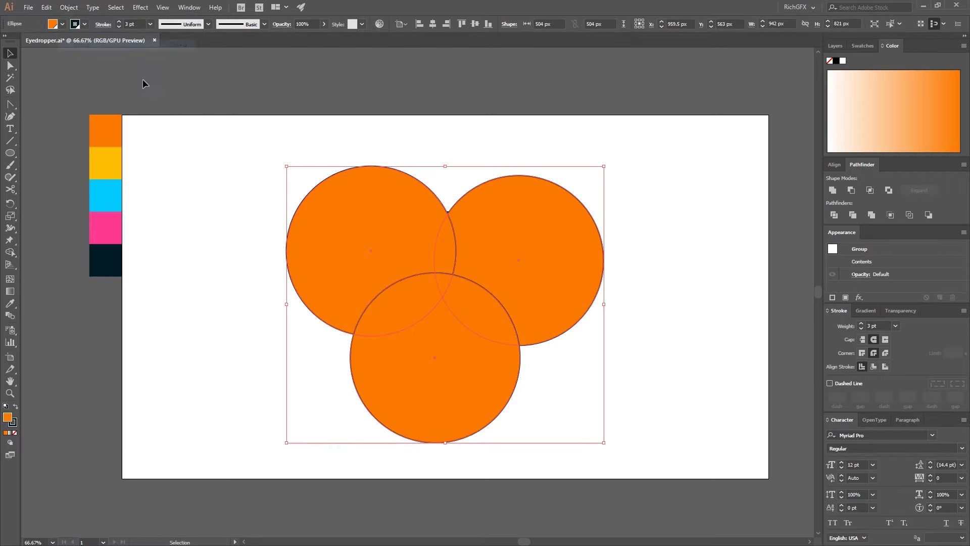
Delete the leftover circle covering the eyedropper, and centre the three-circle group horizontally and vertically on the artboard.
{"action": "left_click_drag", "start_coordinate": [388, 251], "coordinate": [601, 252]}
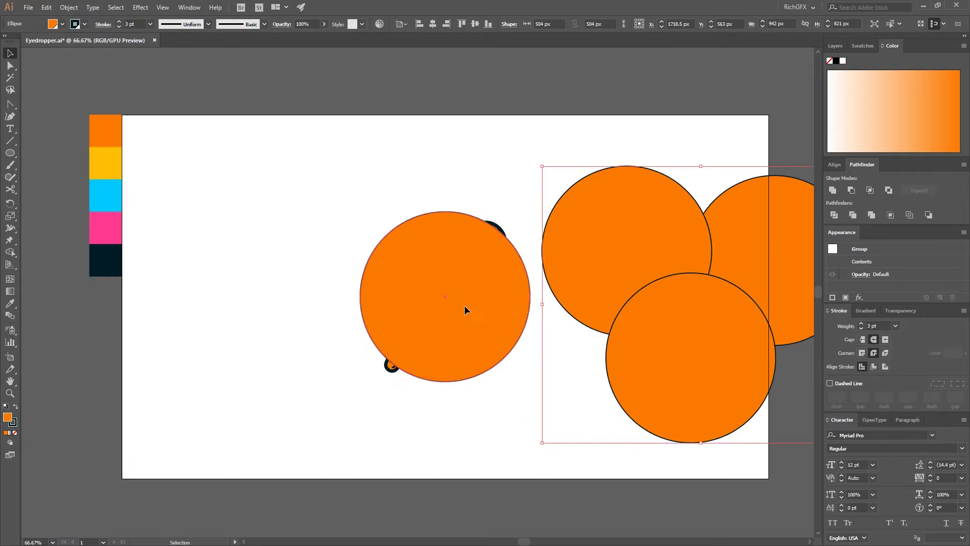
{"action": "left_click", "coordinate": [465, 305]}
{"action": "key", "text": "Delete"}
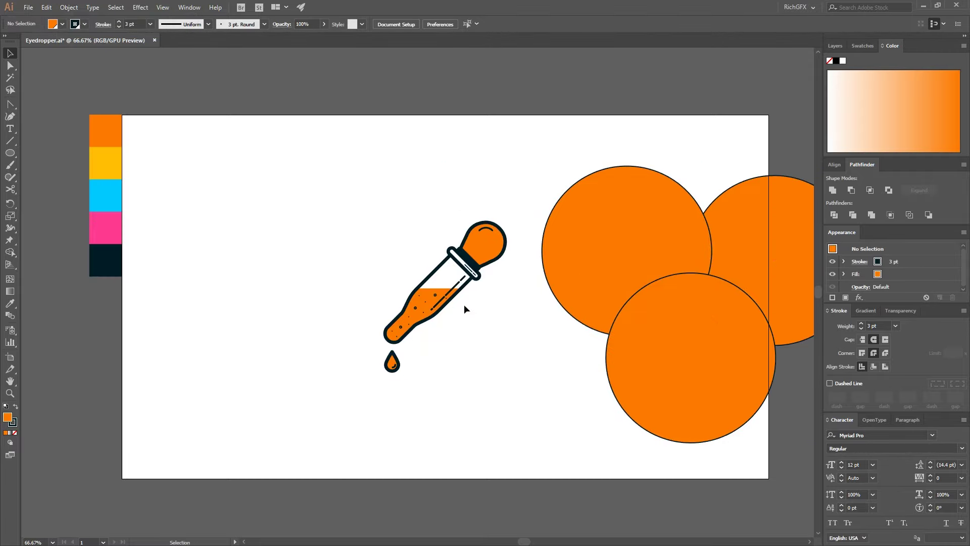
{"action": "left_click", "coordinate": [605, 201]}
{"action": "left_click", "coordinate": [433, 24]}
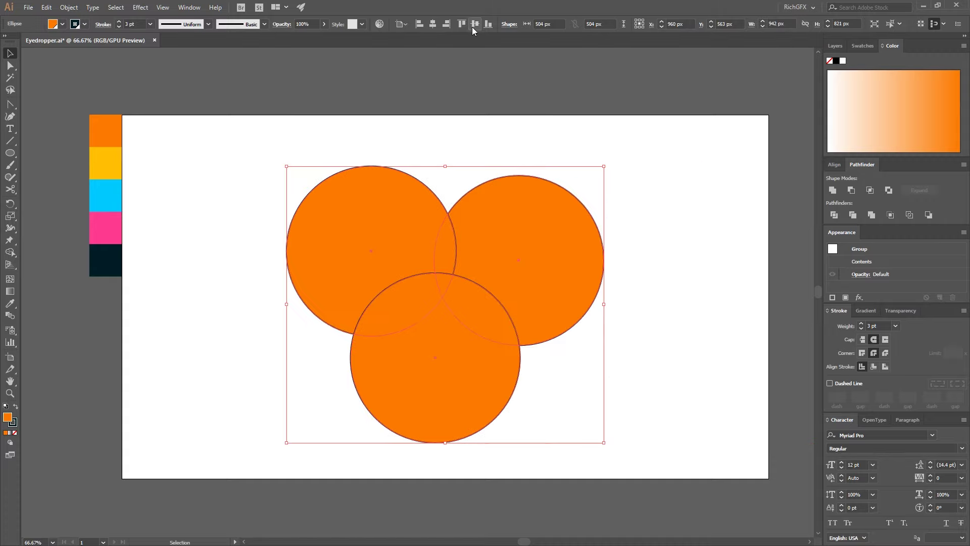
{"action": "left_click", "coordinate": [474, 24]}
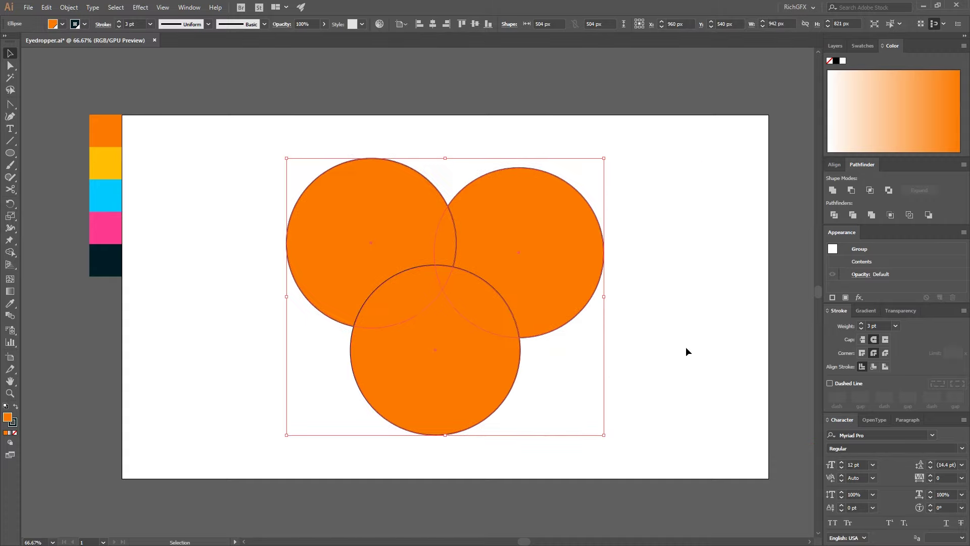
Remove the stroke from the three-circle group and set its opacity to 15%.
{"action": "left_click", "coordinate": [15, 424]}
{"action": "left_click", "coordinate": [15, 433]}
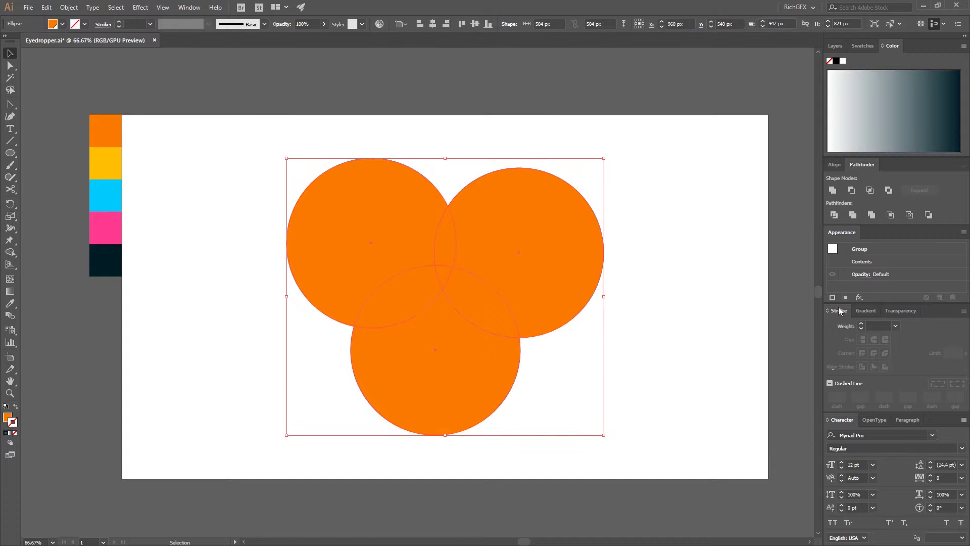
{"action": "left_click", "coordinate": [687, 327]}
{"action": "left_click", "coordinate": [551, 287]}
{"action": "left_click", "coordinate": [893, 311]}
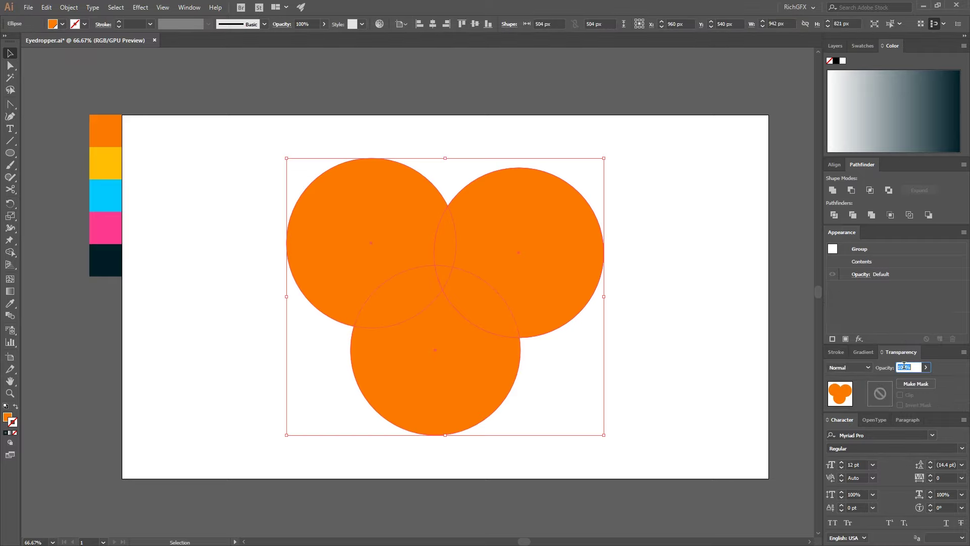
{"action": "left_click", "coordinate": [902, 367]}
{"action": "type", "text": "10"}
{"action": "key", "text": "Return"}
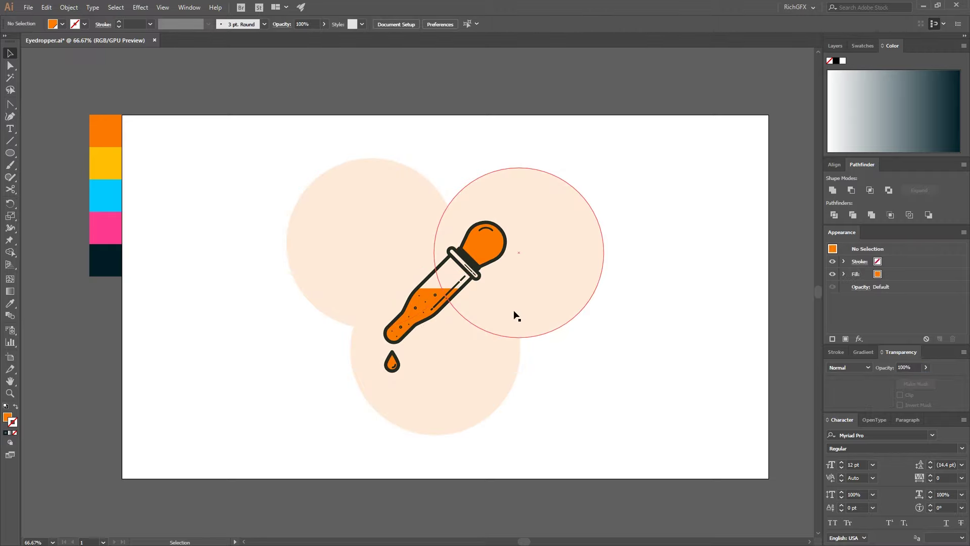
Scale the background circle group down so each circle is about 423 px in diameter.
{"action": "scroll", "coordinate": [466, 303], "scroll_direction": "up", "scroll_amount": 1}
{"action": "left_click_drag", "start_coordinate": [195, 86], "coordinate": [235, 119]}
{"action": "left_click", "coordinate": [648, 291]}
Move the upper-left and lower circles closer together within the group, and recentre the group on the artboard.
{"action": "double_click", "coordinate": [329, 198]}
{"action": "left_click_drag", "start_coordinate": [331, 203], "coordinate": [378, 192]}
{"action": "left_click", "coordinate": [662, 405]}
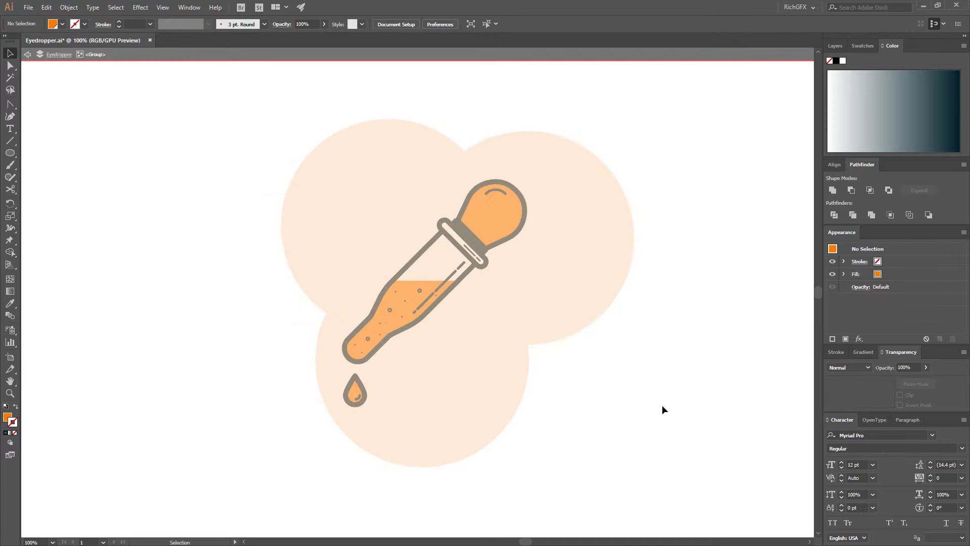
{"action": "left_click", "coordinate": [437, 390]}
{"action": "left_click_drag", "start_coordinate": [445, 404], "coordinate": [456, 380]}
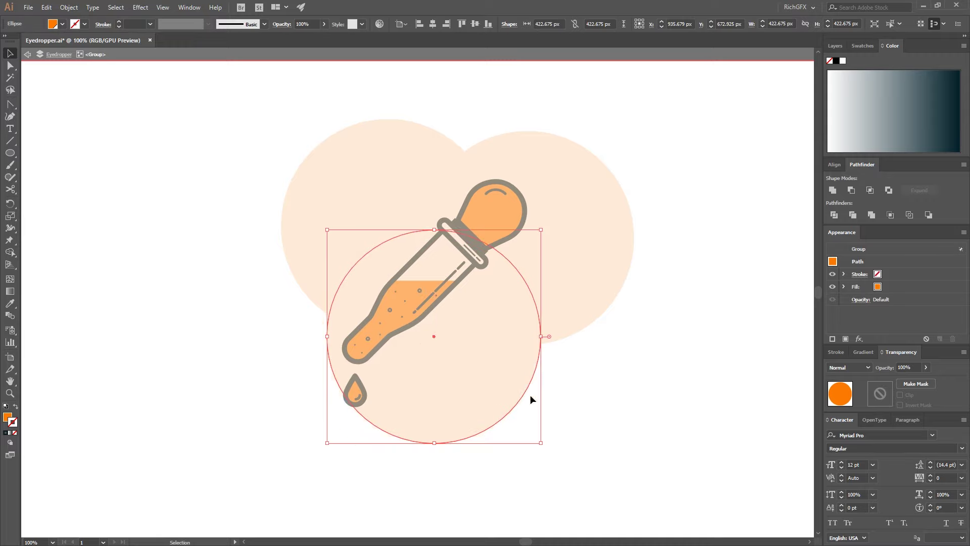
{"action": "left_click", "coordinate": [675, 397]}
{"action": "double_click", "coordinate": [665, 360]}
{"action": "left_click", "coordinate": [595, 284]}
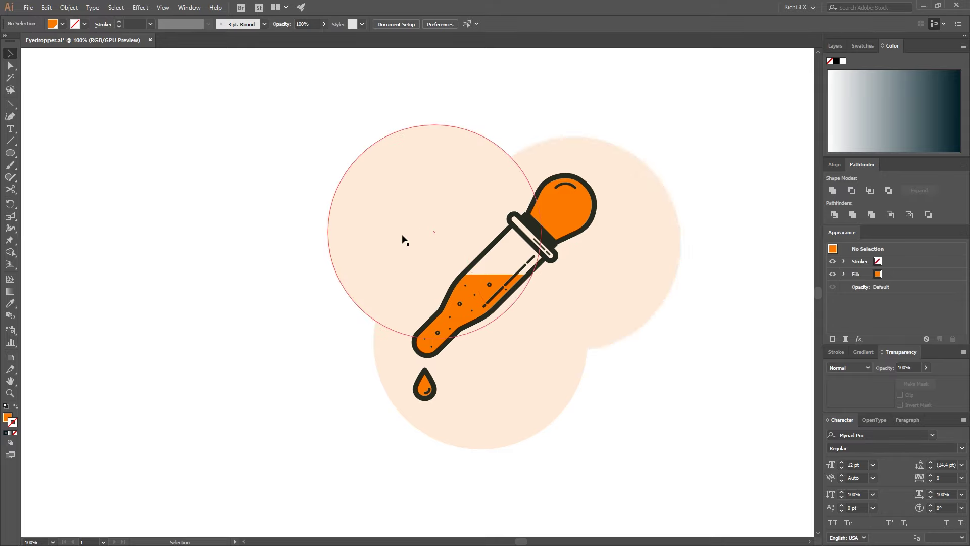
Send the background circle group to the back, behind the eyedropper.
{"action": "right_click", "coordinate": [410, 221]}
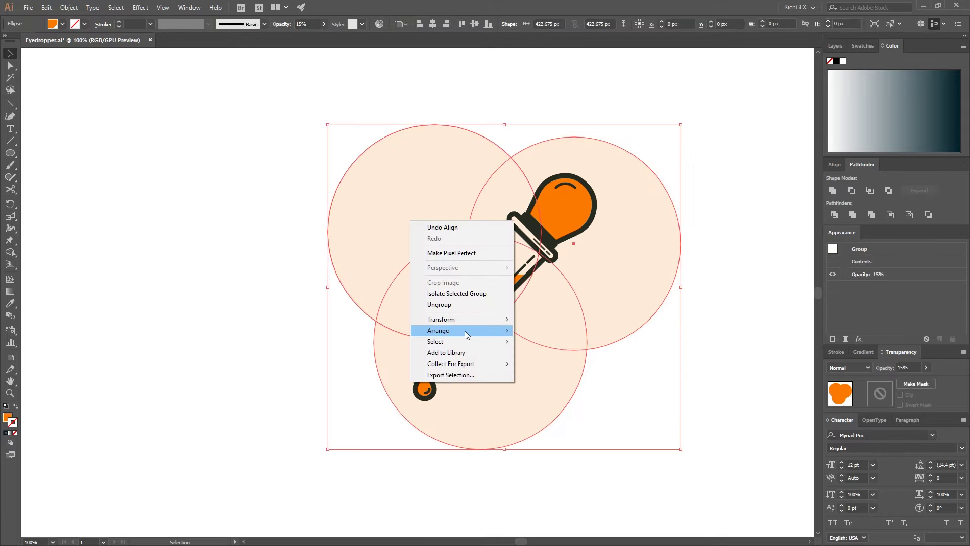
{"action": "mouse_move", "coordinate": [464, 331]}
{"action": "left_click", "coordinate": [581, 361]}
{"action": "left_click", "coordinate": [737, 365]}
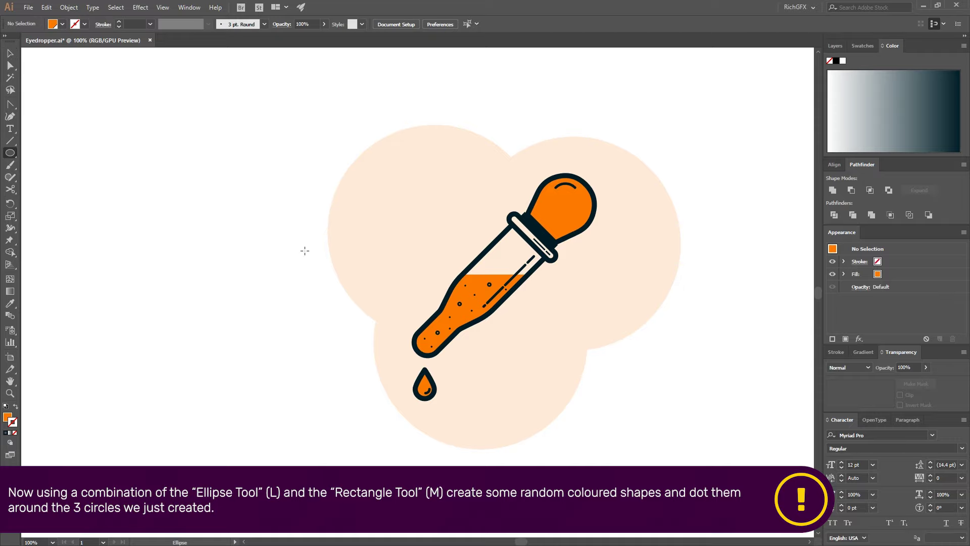
Draw a 43 px circle beside the background circles with no fill and a 10 pt yellow stroke.
{"action": "left_click_drag", "start_coordinate": [440, 282], "coordinate": [343, 263]}
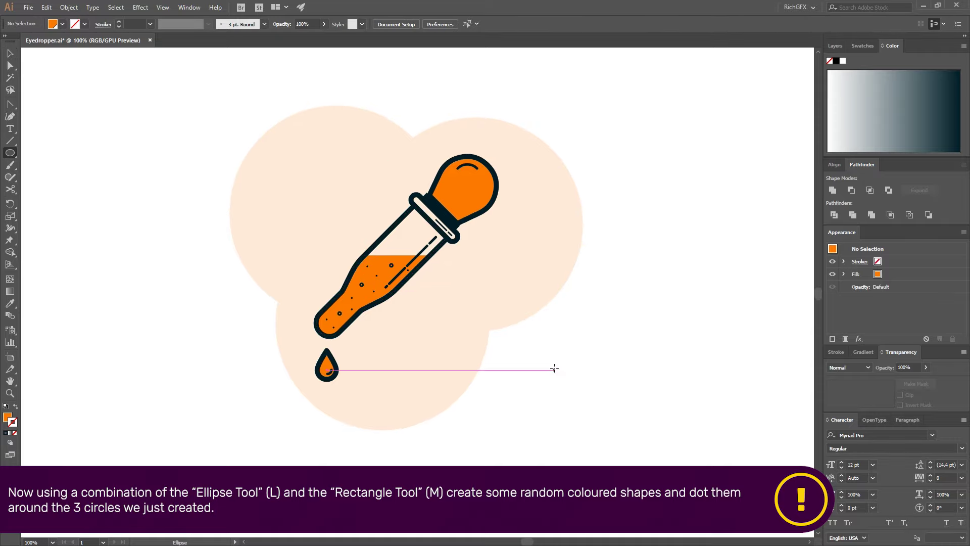
{"action": "left_click_drag", "start_coordinate": [540, 351], "coordinate": [561, 372]}
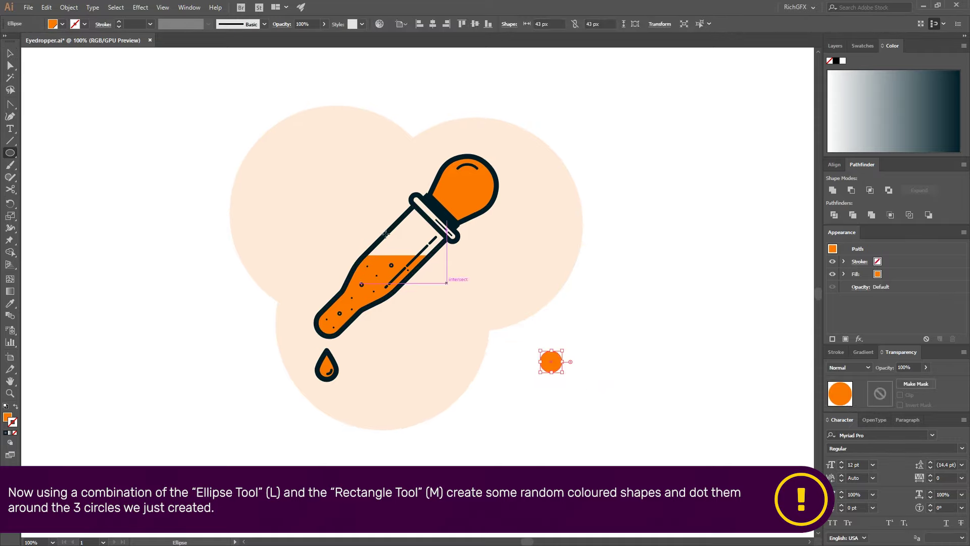
{"action": "left_click", "coordinate": [62, 25]}
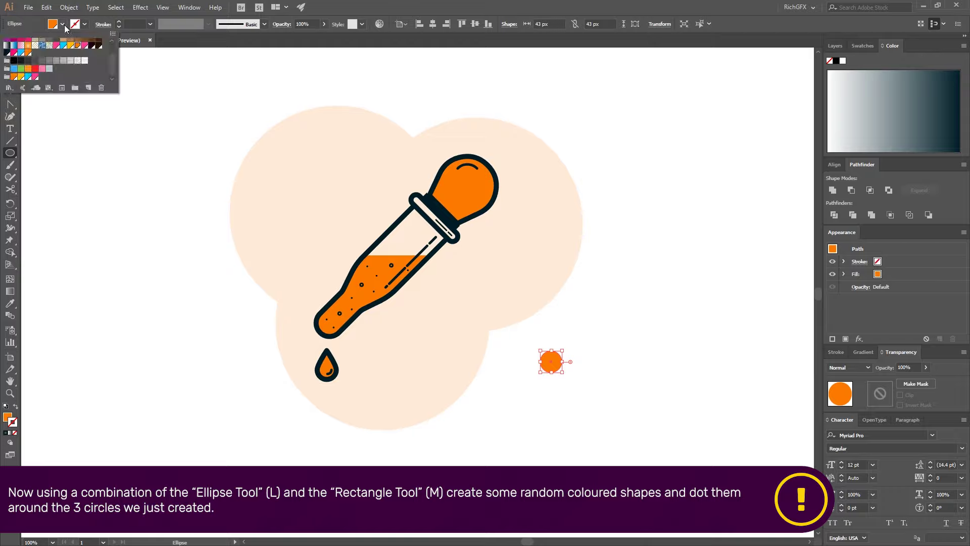
{"action": "left_click", "coordinate": [23, 79]}
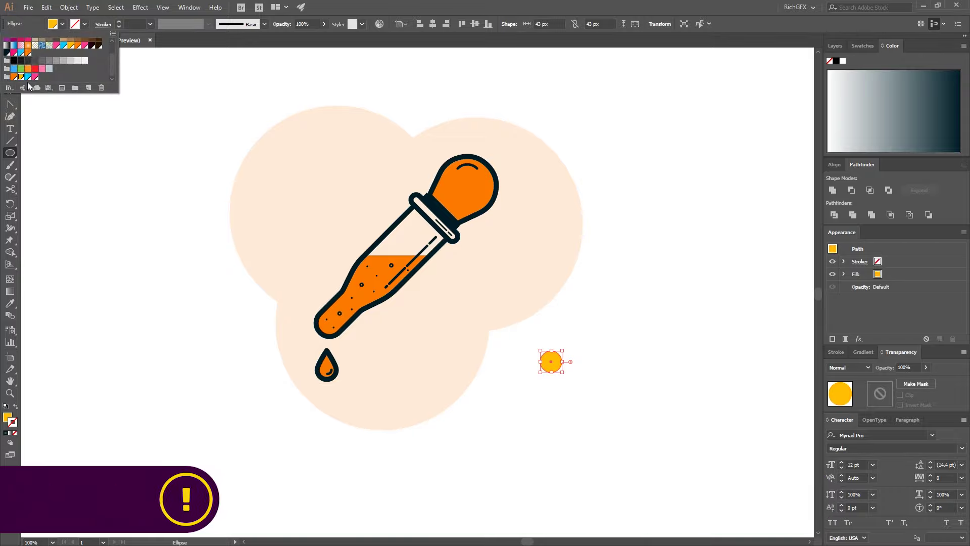
{"action": "left_click", "coordinate": [16, 407]}
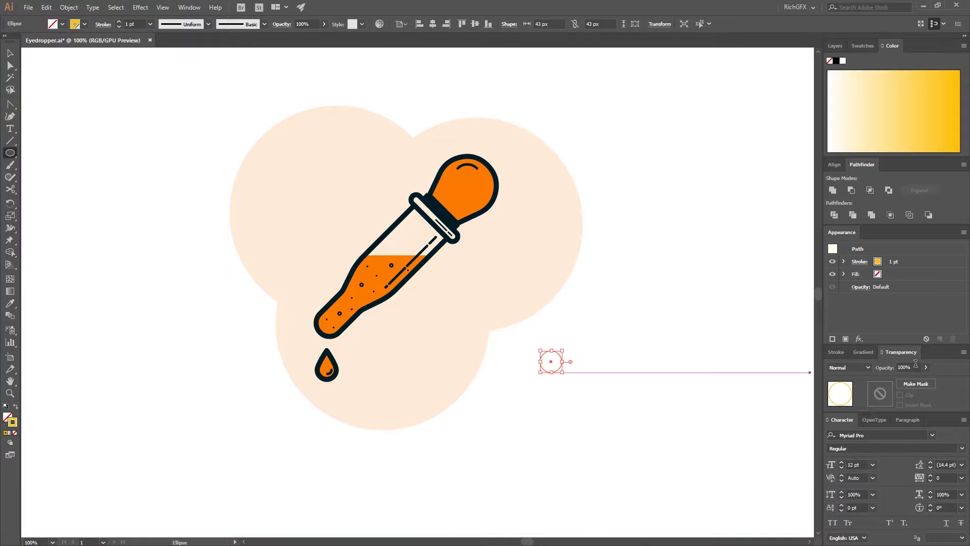
{"action": "left_click", "coordinate": [836, 352]}
{"action": "type", "text": "10"}
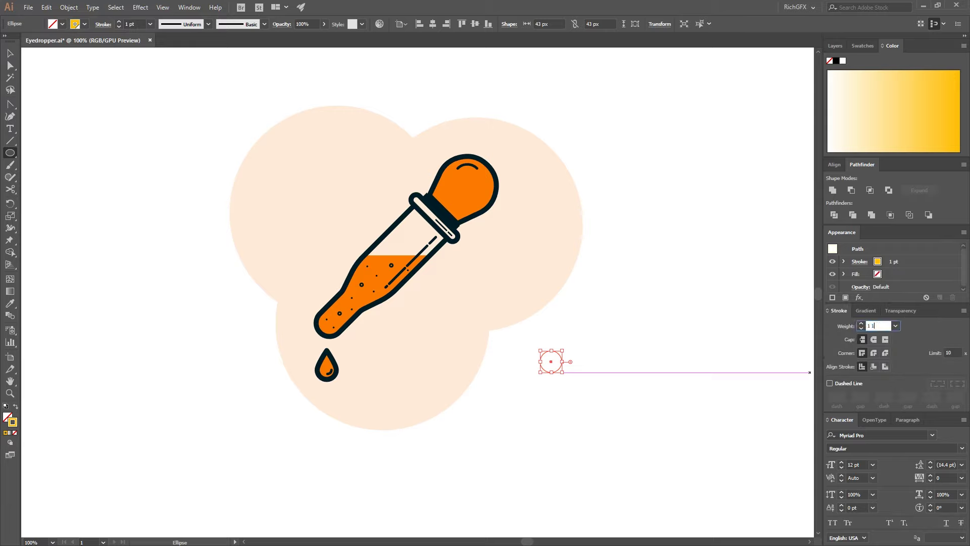
{"action": "key", "text": "Return"}
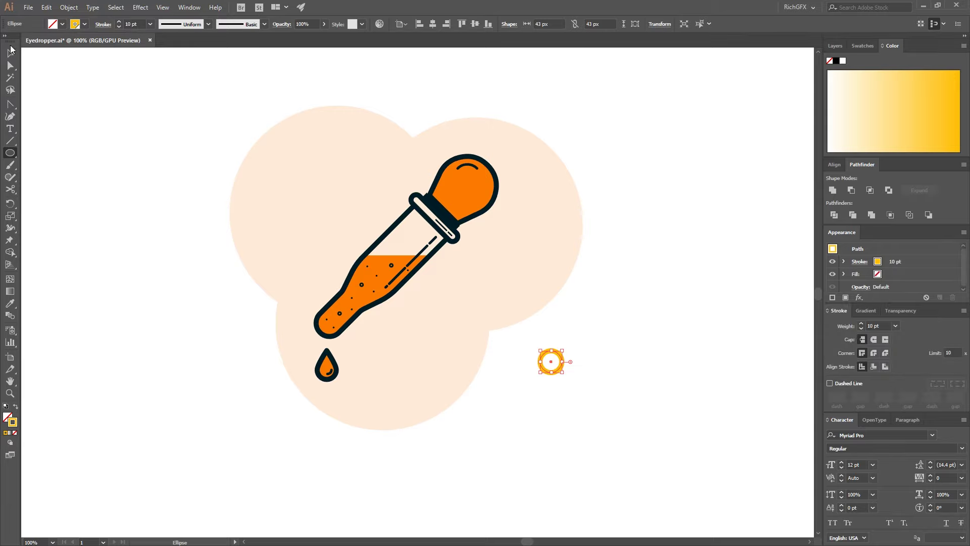
Scale the yellow ring down to 25 px and place one copy in each of the three background circles.
{"action": "left_click", "coordinate": [11, 51]}
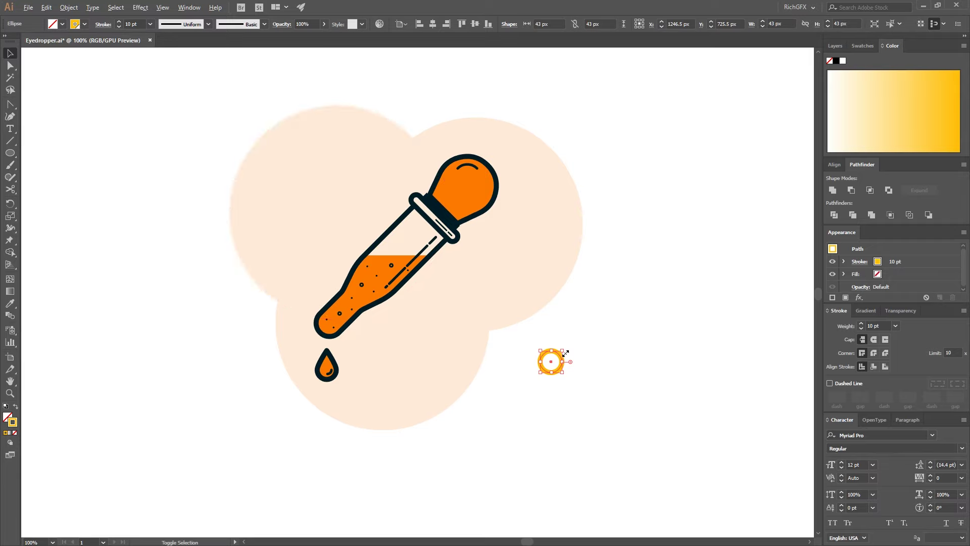
{"action": "left_click_drag", "start_coordinate": [566, 352], "coordinate": [563, 246]}
{"action": "left_click", "coordinate": [610, 375]}
Change the stroke of the right-hand ring to pink and of the upper-left ring to light blue.
{"action": "left_click", "coordinate": [79, 25]}
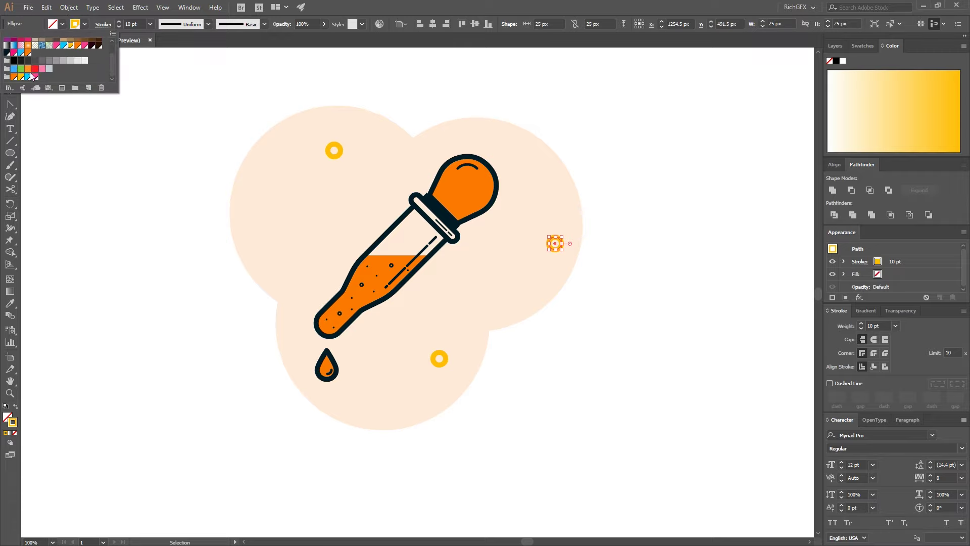
{"action": "left_click", "coordinate": [37, 79]}
{"action": "key", "text": "Escape"}
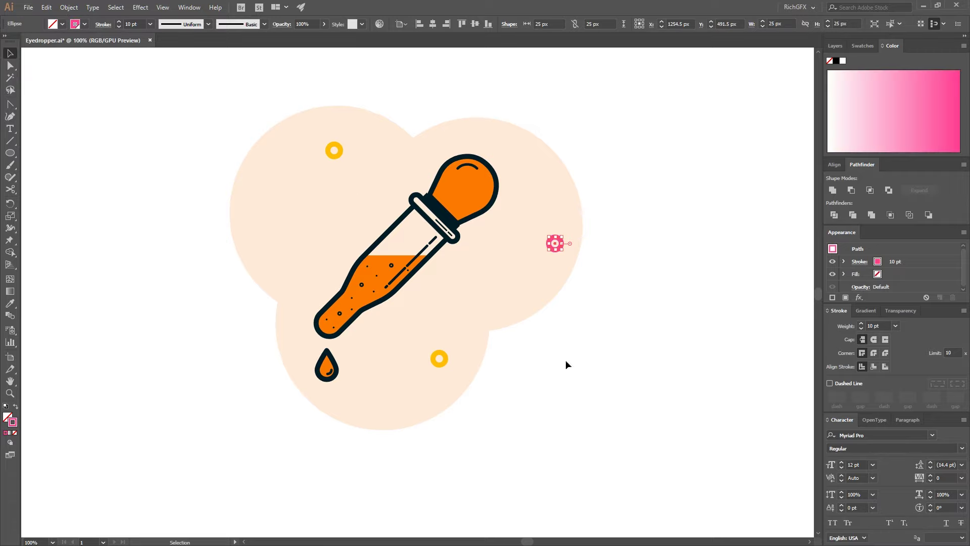
{"action": "left_click", "coordinate": [335, 154]}
{"action": "left_click", "coordinate": [86, 25]}
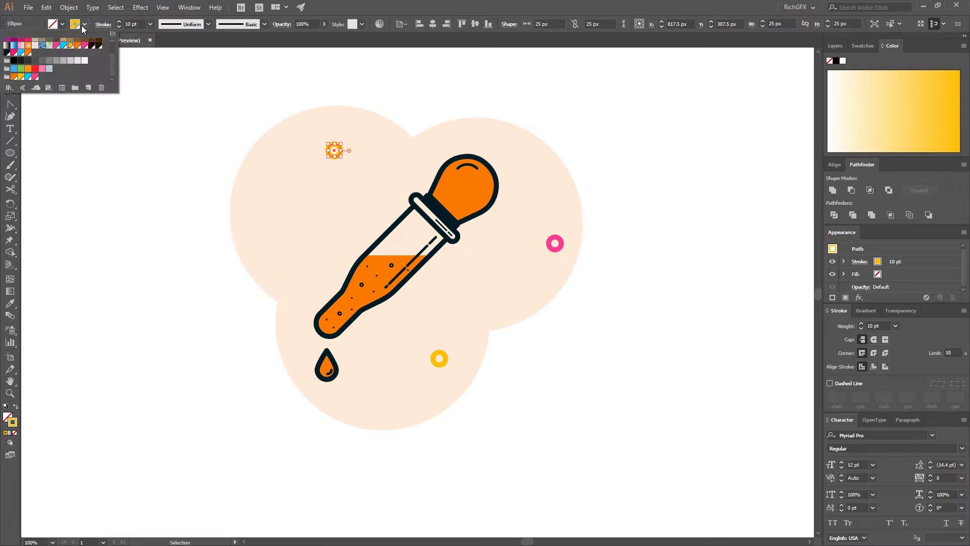
{"action": "left_click", "coordinate": [29, 77]}
{"action": "key", "text": "Escape"}
{"action": "left_click", "coordinate": [625, 353]}
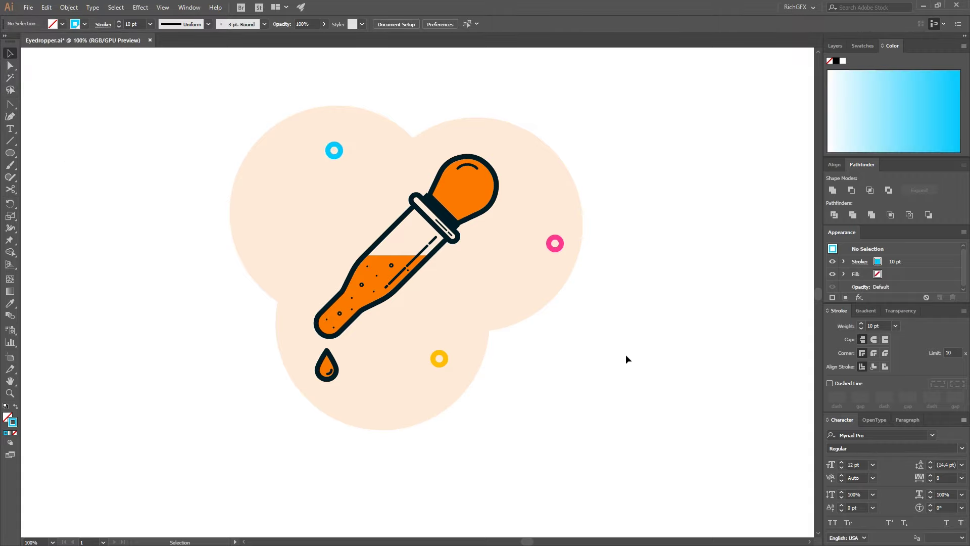
Build a light blue cross outside the background circles from two centred, perpendicular rectangles, filled and without stroke.
{"action": "left_click", "coordinate": [9, 153]}
{"action": "left_click", "coordinate": [60, 154]}
{"action": "mouse_move", "coordinate": [592, 351]}
{"action": "left_mouse_down"}
{"action": "mouse_move", "coordinate": [599, 382]}
{"action": "mouse_move", "coordinate": [637, 366]}
{"action": "left_mouse_up"}
{"action": "key", "text": "v"}
{"action": "left_click_drag", "start_coordinate": [642, 346], "coordinate": [653, 367]}
{"action": "left_click", "coordinate": [598, 369], "text": "shift"}
{"action": "left_click", "coordinate": [598, 369]}
{"action": "left_click", "coordinate": [433, 24]}
{"action": "scroll", "coordinate": [616, 376], "scroll_direction": "up", "scroll_amount": 3}
{"action": "key", "text": "shift+x"}
{"action": "left_click", "coordinate": [608, 403]}
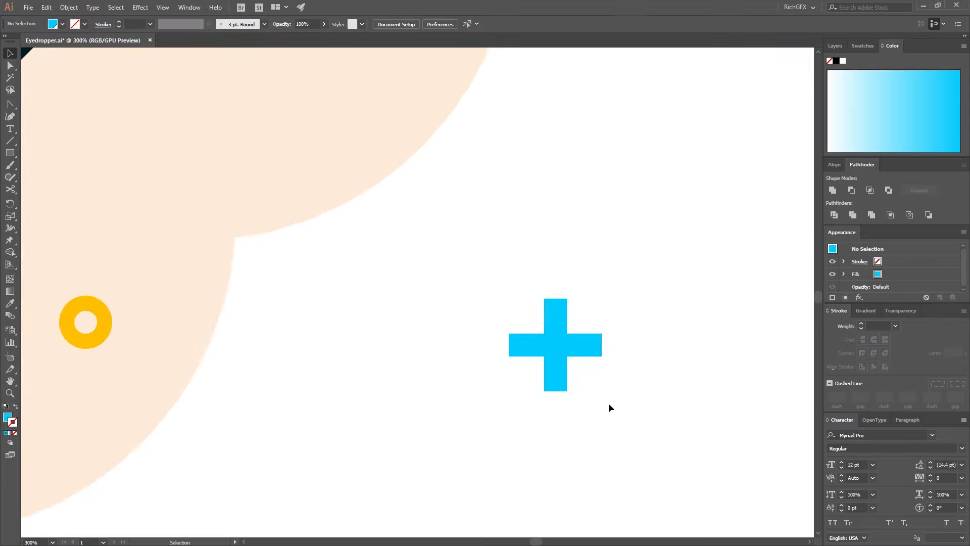
Round the ends of the cross's bars to 7.5 px, and merge them into one shape scaled to 23 px.
{"action": "key", "text": "a"}
{"action": "left_click_drag", "start_coordinate": [611, 404], "coordinate": [498, 290]}
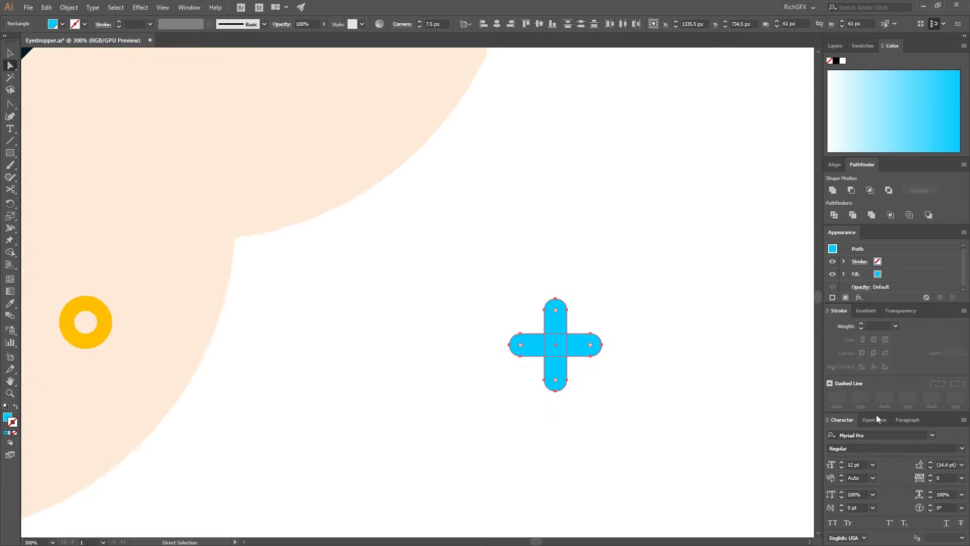
{"action": "key", "text": "v"}
{"action": "key", "text": "ctrl+1"}
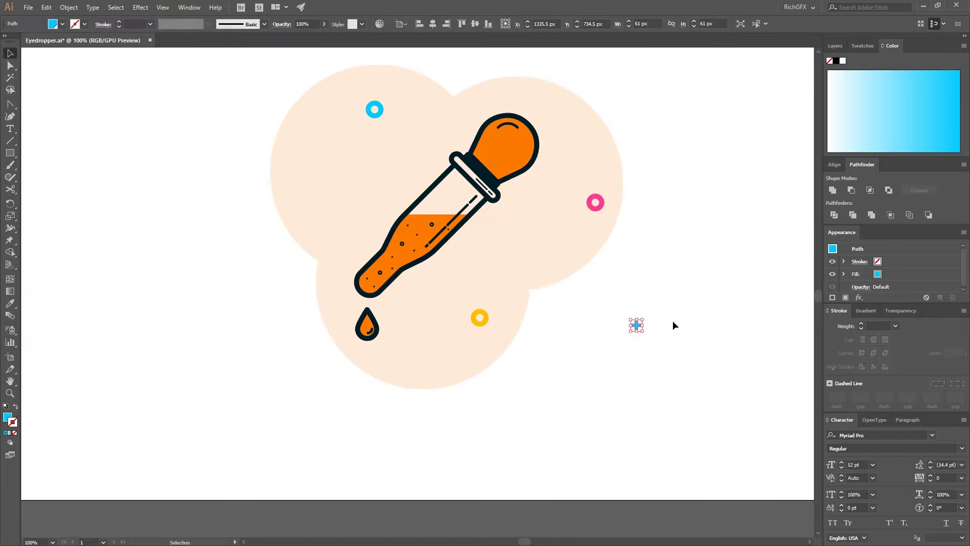
{"action": "left_click", "coordinate": [674, 326]}
Place one copy of the small cross in each of the three background circles.
{"action": "left_click_drag", "start_coordinate": [636, 325], "coordinate": [325, 199]}
{"action": "key", "text": "ctrl+shift+a"}
{"action": "left_click_drag", "start_coordinate": [325, 199], "coordinate": [414, 348], "text": "alt"}
{"action": "key", "text": "ctrl+shift+a"}
Fill the cross in the lower background circle with pink and the one in the upper-left circle with yellow.
{"action": "left_click", "coordinate": [62, 23]}
{"action": "left_click", "coordinate": [516, 250]}
{"action": "left_click", "coordinate": [62, 24]}
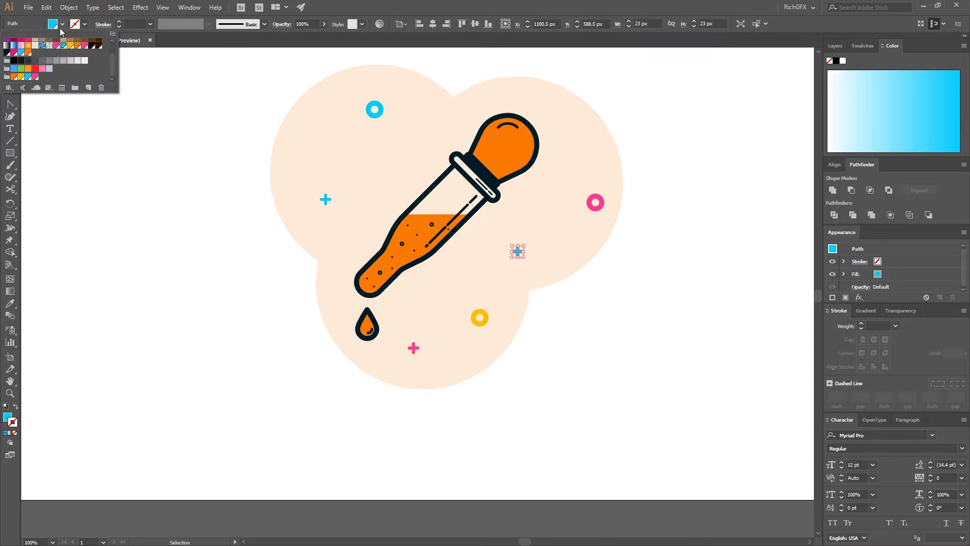
{"action": "left_click", "coordinate": [325, 199]}
{"action": "left_click", "coordinate": [62, 24]}
{"action": "left_click", "coordinate": [20, 76]}
{"action": "left_click", "coordinate": [223, 349]}
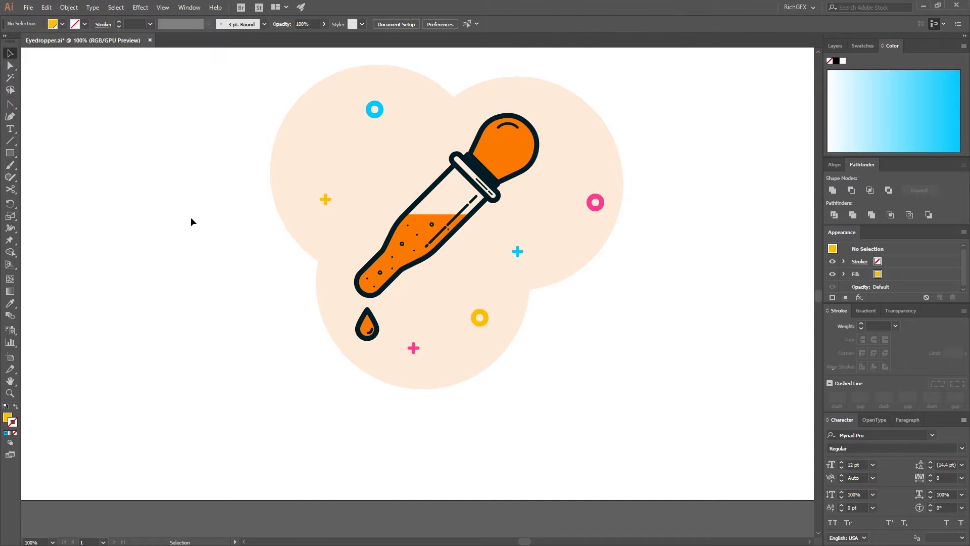
Draw a 23 px square with the pink ring's 10 pt stroke style, and place one copy in each background circle.
{"action": "key", "text": "m"}
{"action": "key", "text": "i"}
{"action": "mouse_move", "coordinate": [580, 348]}
{"action": "left_mouse_down", "text": "alt+shift"}
{"action": "mouse_move", "coordinate": [586, 354]}
{"action": "mouse_move", "coordinate": [331, 149]}
{"action": "mouse_move", "coordinate": [386, 170]}
{"action": "mouse_move", "coordinate": [461, 273]}
{"action": "mouse_move", "coordinate": [451, 283]}
{"action": "mouse_move", "coordinate": [576, 140]}
{"action": "left_mouse_up", "text": "alt+shift"}
{"action": "left_click", "coordinate": [601, 202]}
{"action": "key", "text": "v"}
{"action": "key", "text": "ctrl+shift+a"}
Change the stroke of the square beside the eyedropper's bulb to yellow.
{"action": "left_click", "coordinate": [84, 23]}
{"action": "left_click", "coordinate": [28, 77]}
{"action": "left_click", "coordinate": [388, 176]}
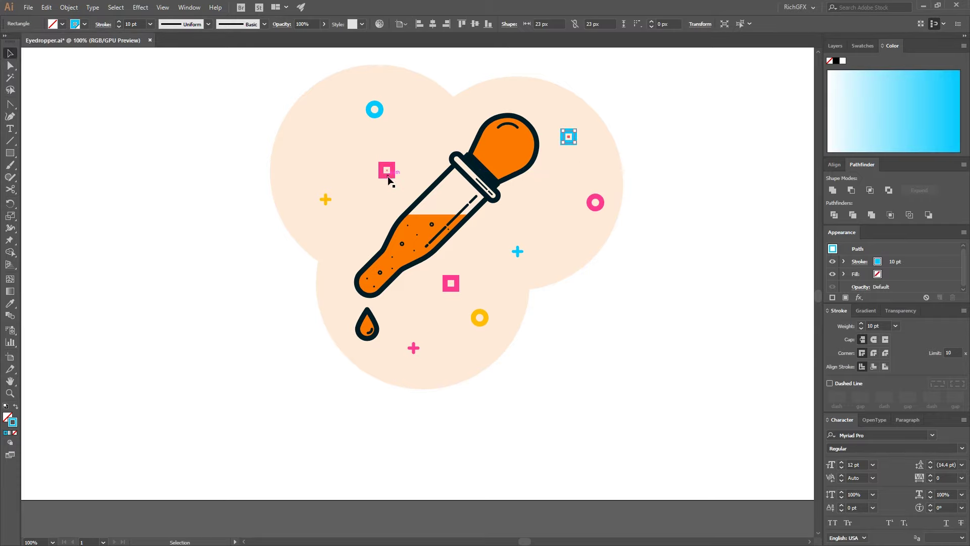
{"action": "left_click", "coordinate": [84, 24]}
{"action": "left_click", "coordinate": [23, 80]}
{"action": "left_click", "coordinate": [388, 174]}
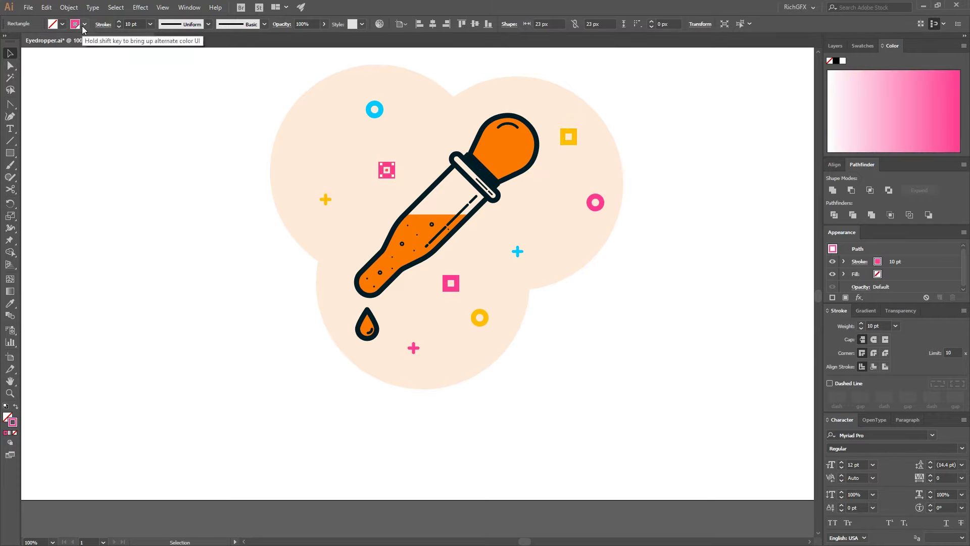
{"action": "left_click", "coordinate": [83, 23]}
{"action": "left_click", "coordinate": [581, 325]}
Change the stroke of the square in the lower background circle to light blue.
{"action": "left_click", "coordinate": [450, 283]}
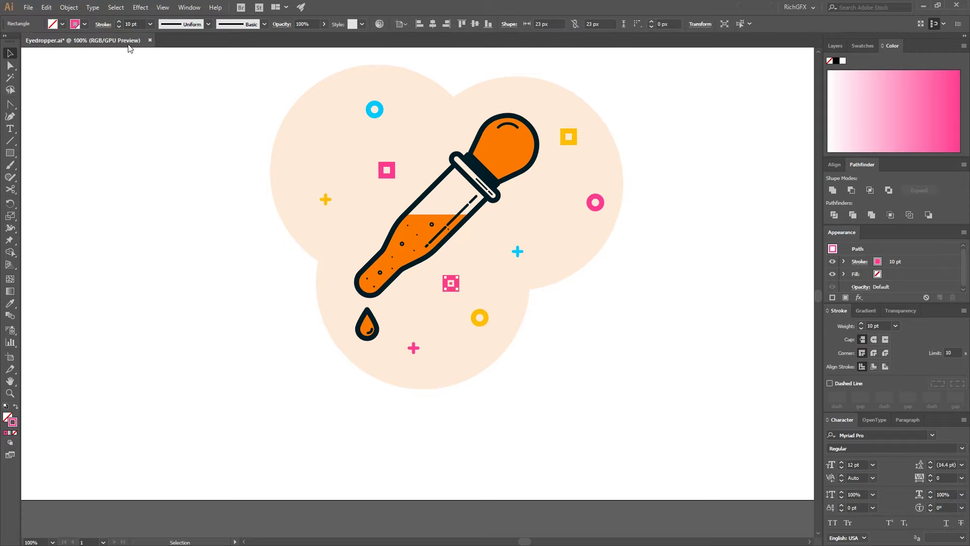
{"action": "left_click", "coordinate": [84, 24]}
{"action": "left_click", "coordinate": [29, 78]}
{"action": "left_click", "coordinate": [640, 322]}
Set the stroke weight of all the small rings and squares to 5 pt.
{"action": "left_click", "coordinate": [388, 174]}
{"action": "left_click", "coordinate": [377, 115], "text": "shift"}
{"action": "left_click", "coordinate": [571, 143], "text": "shift"}
{"action": "left_click", "coordinate": [595, 208], "text": "shift"}
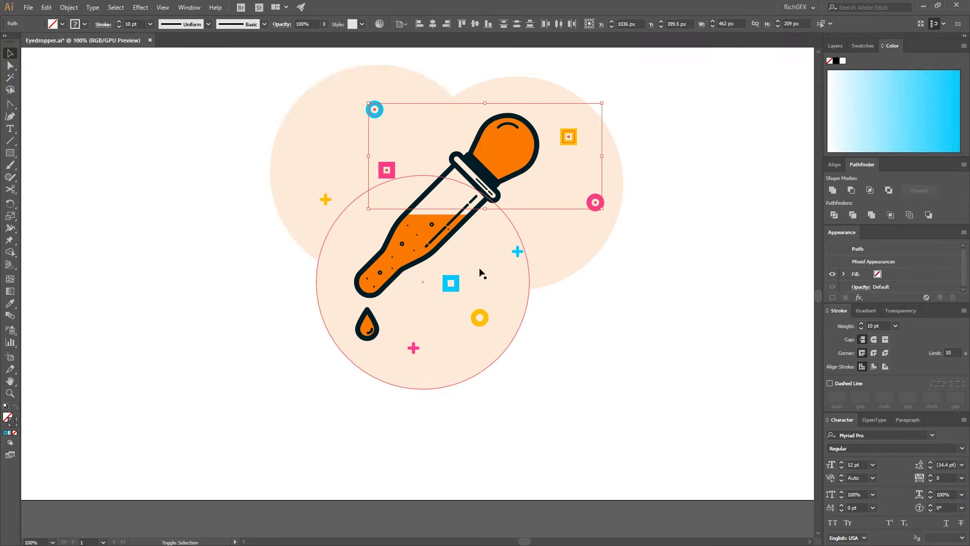
{"action": "left_click", "coordinate": [455, 284], "text": "shift"}
{"action": "left_click", "coordinate": [481, 323], "text": "shift"}
{"action": "left_click", "coordinate": [850, 325]}
{"action": "type", "text": "5"}
{"action": "key", "text": "Return"}
{"action": "left_click", "coordinate": [688, 324]}
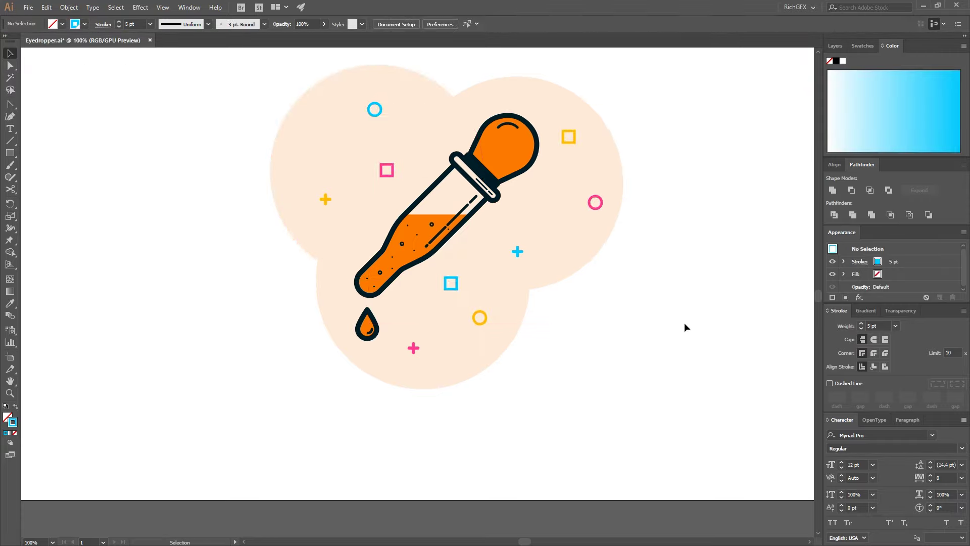
{"action": "scroll", "coordinate": [624, 336], "scroll_direction": "down", "scroll_amount": 1}
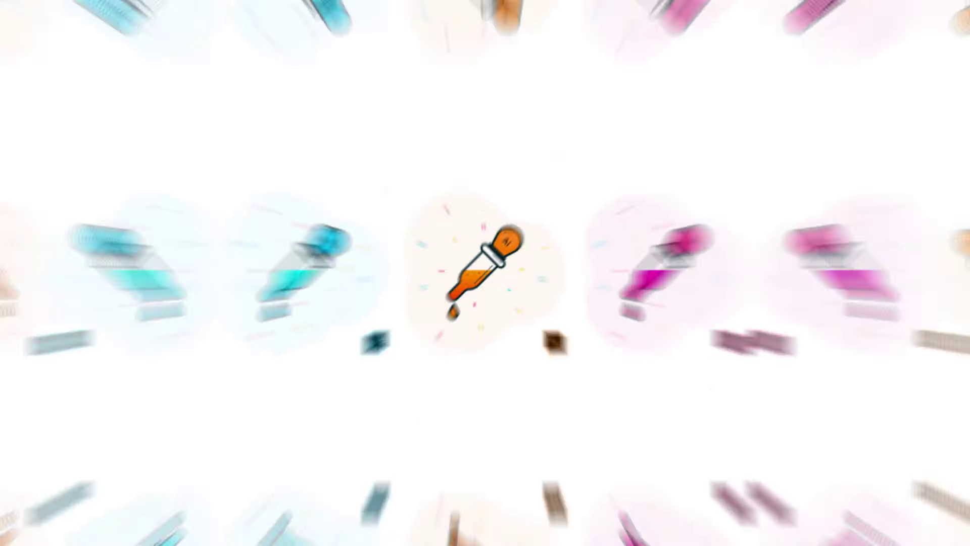